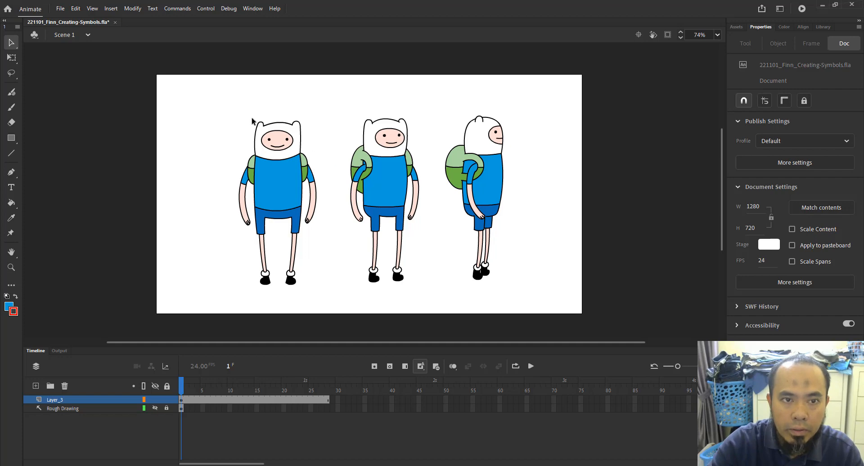
# Inspect the front-view character's head and body to check how each part is grouped
pyautogui.press('z')
pyautogui.moveTo(225, 107); pyautogui.dragTo(522, 303)
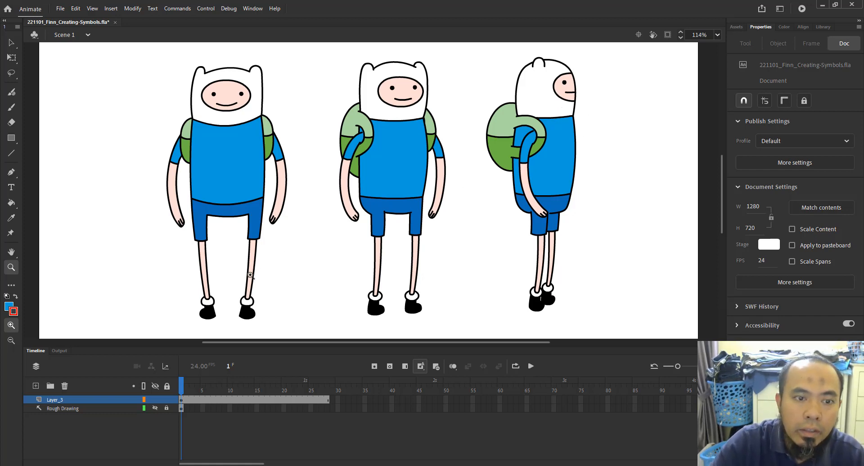
pyautogui.moveTo(309, 296)
pyautogui.mouseDown()
pyautogui.moveTo(305, 284)
pyautogui.moveTo(311, 298)
pyautogui.mouseUp()
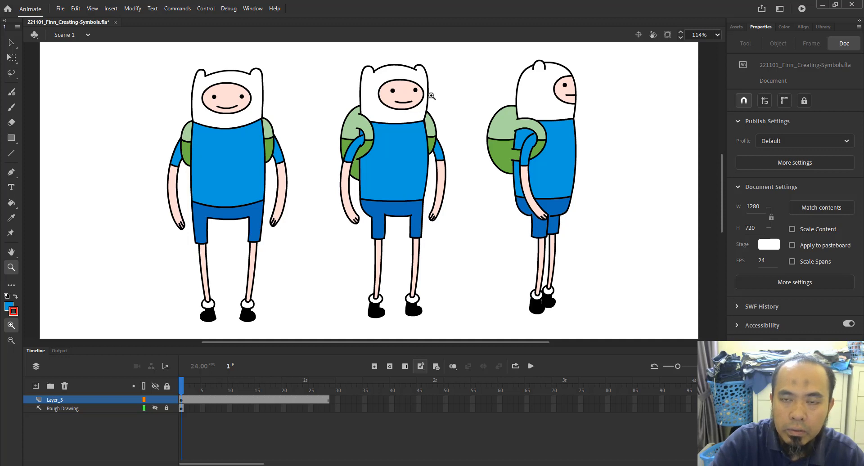
pyautogui.moveTo(142, 52); pyautogui.dragTo(308, 333)
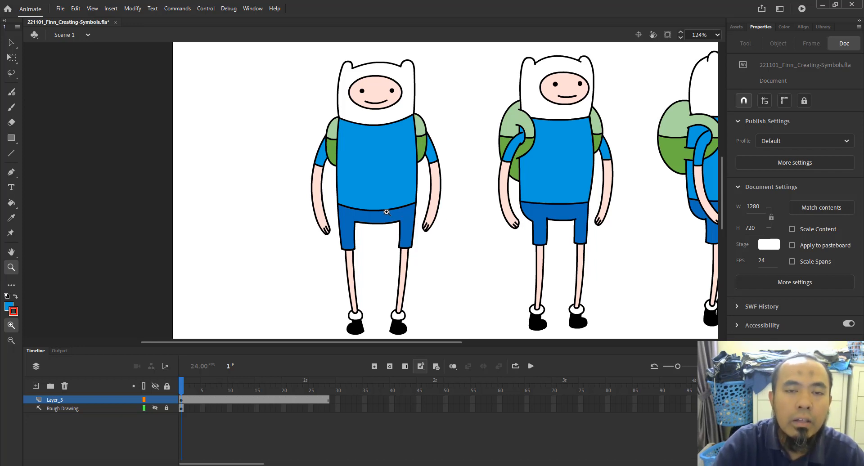
pyautogui.scroll(2, 410, 124)
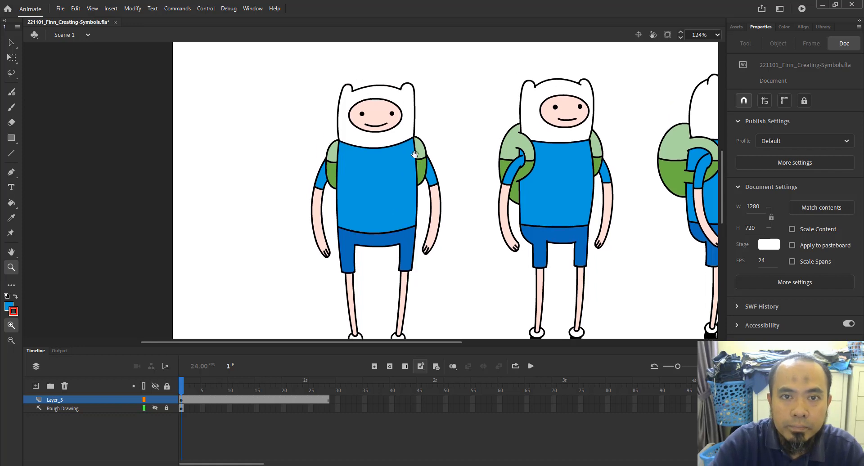
pyautogui.press('v')
pyautogui.click(414, 134)
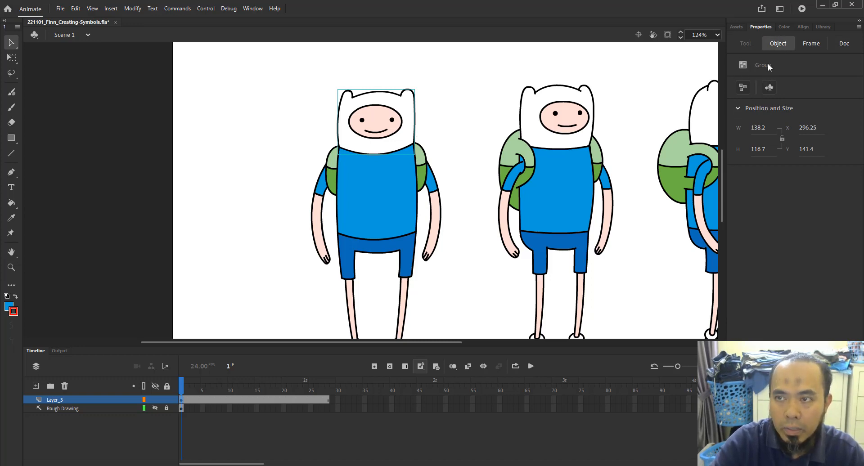
pyautogui.click(388, 187)
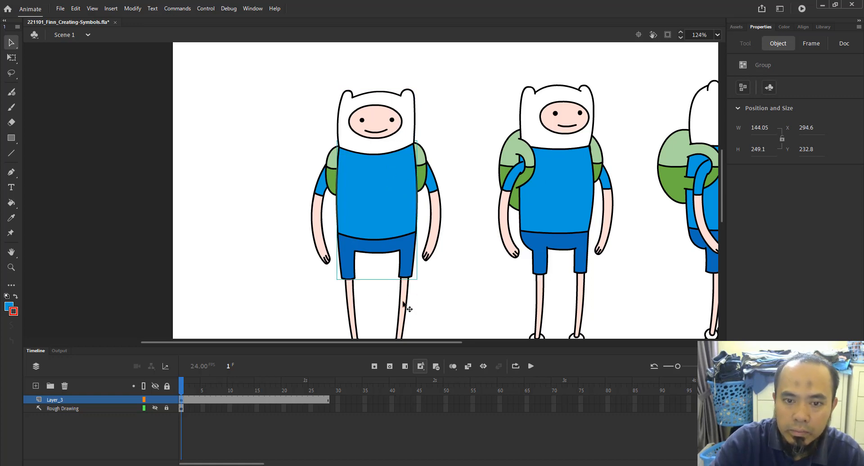
# Try moving the front view's right backpack piece, hood and face away from the body one at a time, undoing each move
pyautogui.click(426, 174)
pyautogui.moveTo(430, 152); pyautogui.dragTo(483, 128)
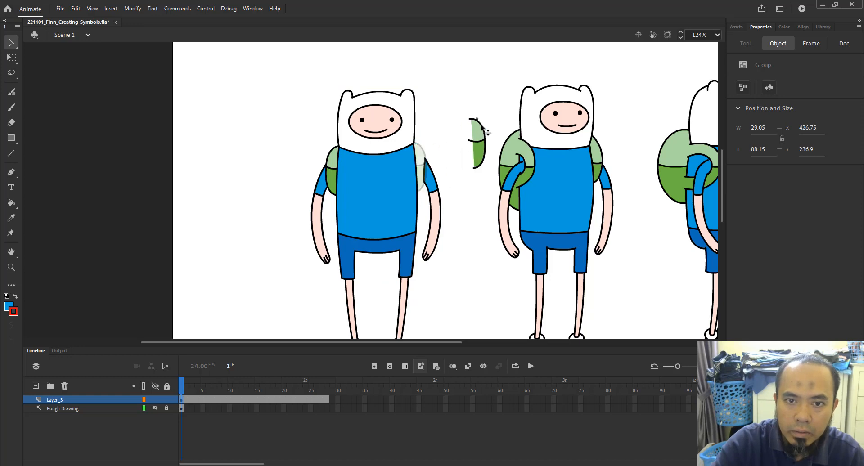
pyautogui.hotkey('ctrl', 'z')
pyautogui.click(393, 137)
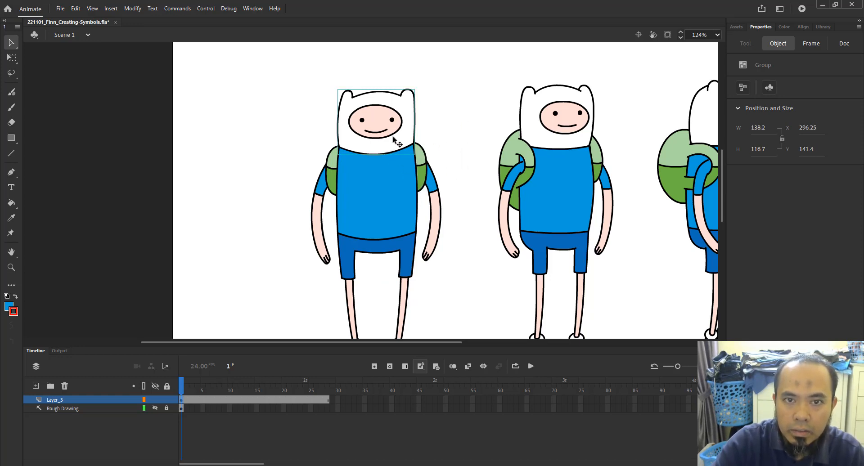
pyautogui.moveTo(393, 137); pyautogui.dragTo(516, 107)
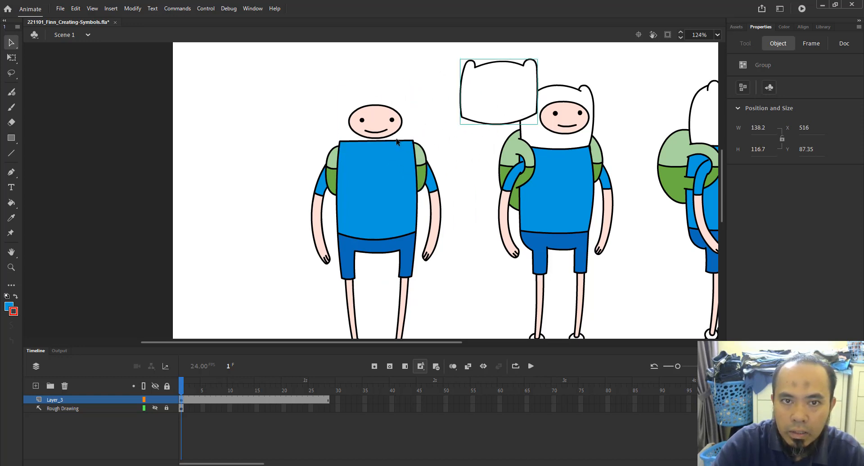
pyautogui.hotkey('ctrl', 'z')
pyautogui.click(385, 126)
pyautogui.moveTo(381, 103); pyautogui.dragTo(501, 115)
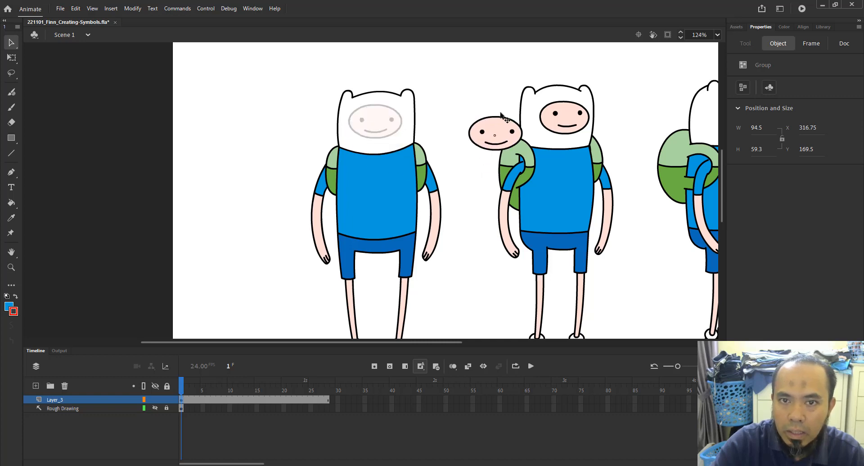
pyautogui.hotkey('ctrl', 'z')
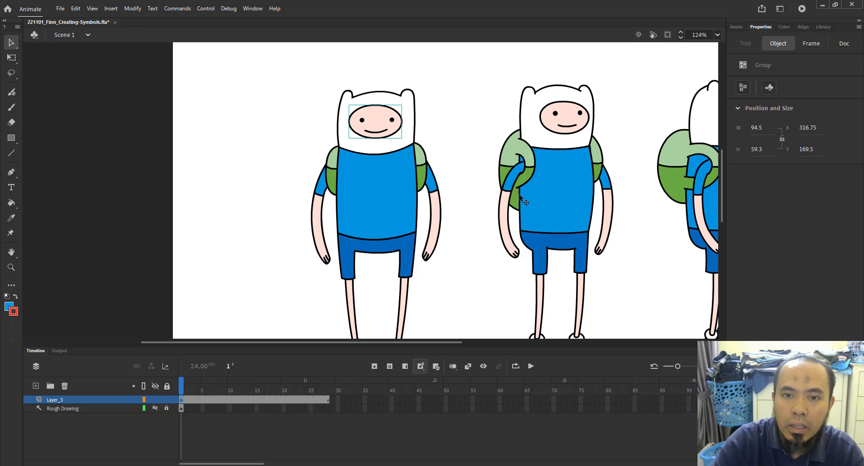
# Try pulling the front view's right arm, right backpack piece and hood apart together, and undo all three moves
pyautogui.moveTo(431, 181); pyautogui.dragTo(467, 194)
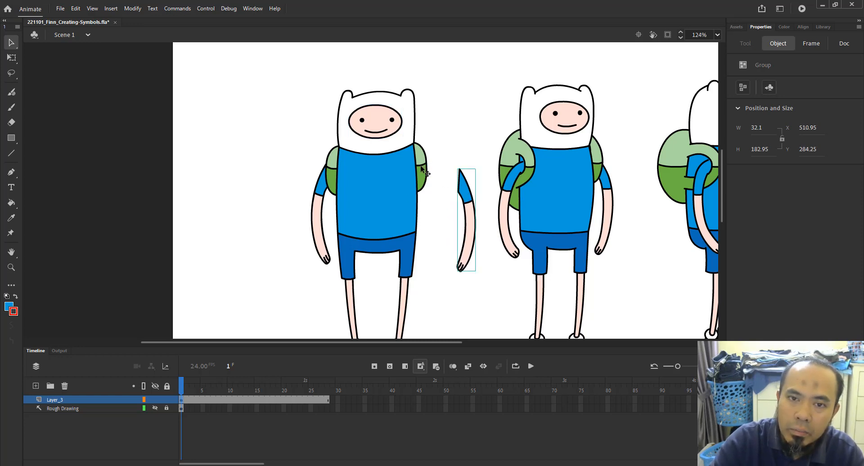
pyautogui.moveTo(424, 168); pyautogui.dragTo(434, 167)
pyautogui.moveTo(392, 139); pyautogui.dragTo(302, 96)
pyautogui.hotkey('ctrl', 'z')
pyautogui.hotkey('ctrl', 'z')
pyautogui.hotkey('ctrl', 'z')
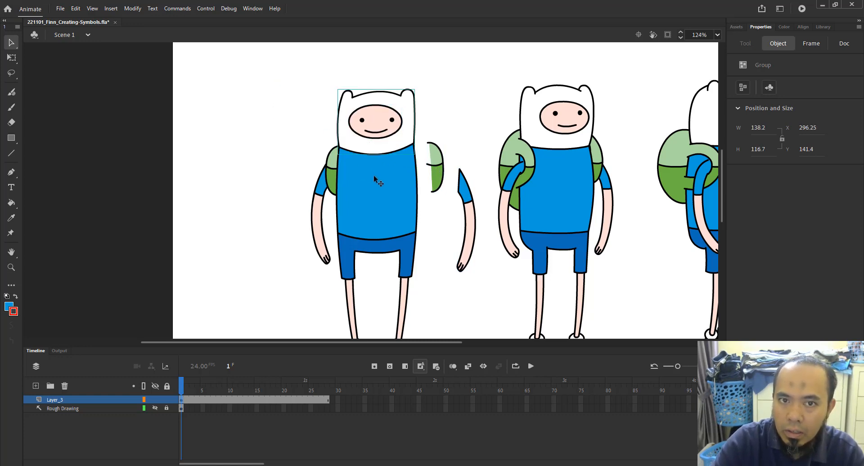
pyautogui.hotkey('ctrl', 'z')
pyautogui.hotkey('ctrl', 'z')
pyautogui.hotkey('ctrl', 'z')
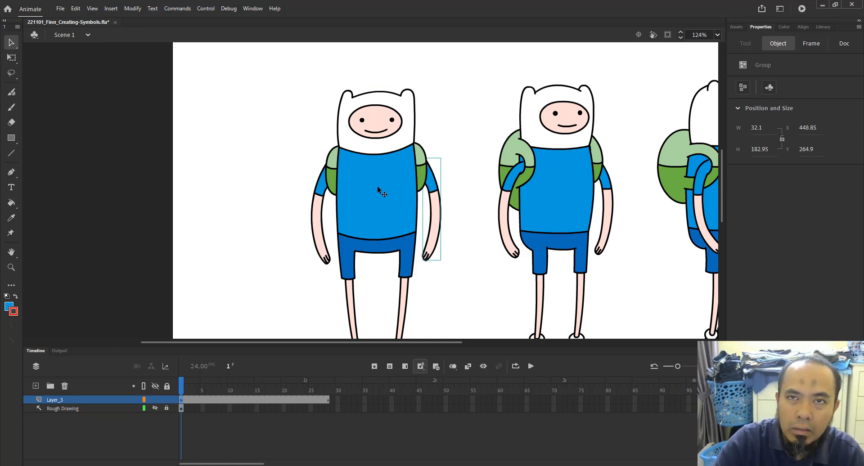
# Try shifting the front view's face group slightly within the hood and undo the move
pyautogui.click(375, 122)
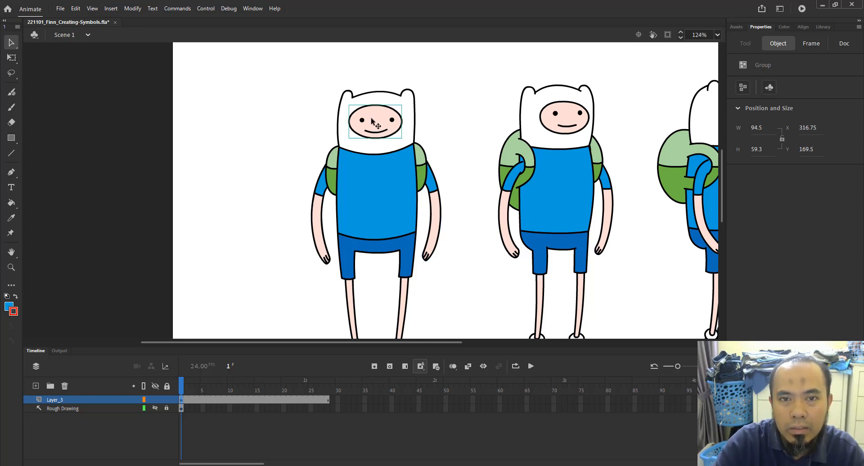
pyautogui.click(406, 102)
pyautogui.moveTo(376, 123); pyautogui.dragTo(376, 131)
pyautogui.hotkey('ctrl', 'z')
# Begin converting the front view's hood group to a symbol and set its type to Graphic
pyautogui.click(403, 107)
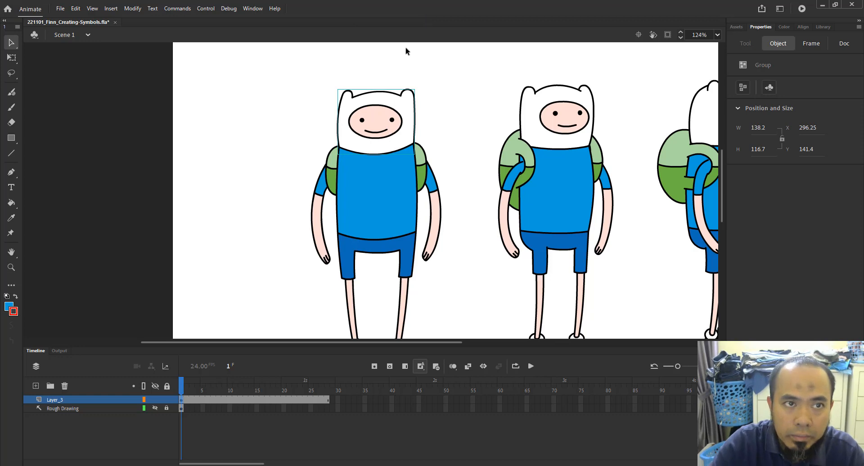
pyautogui.click(138, 12)
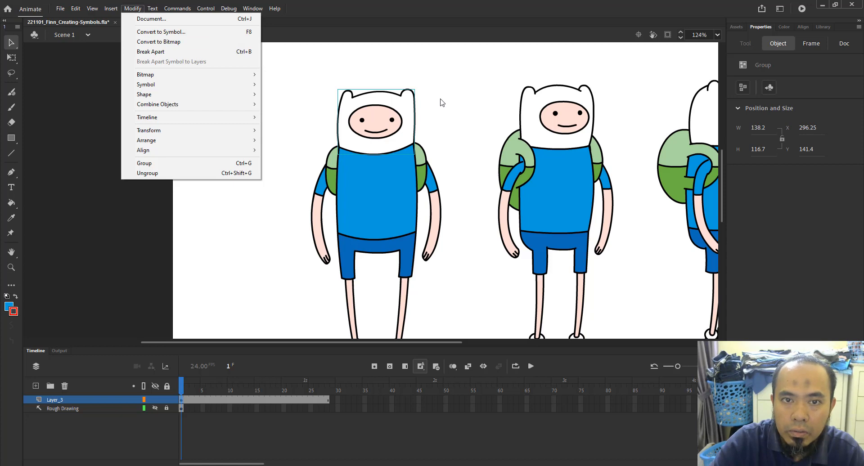
pyautogui.click(394, 100)
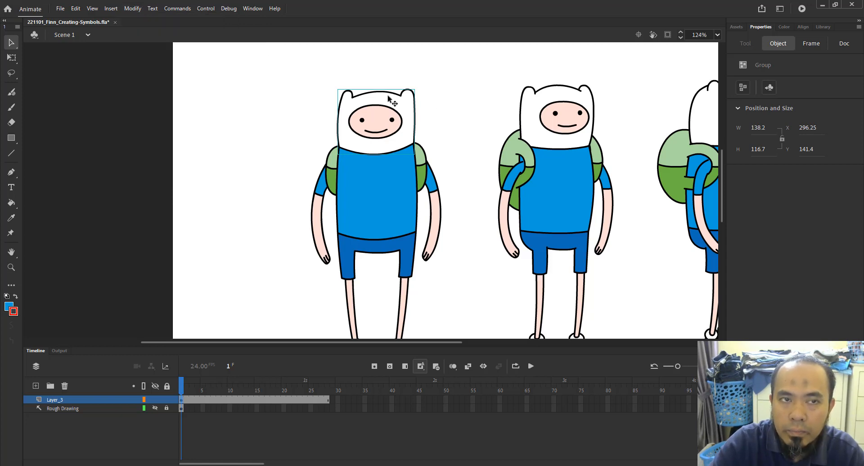
pyautogui.click(132, 8)
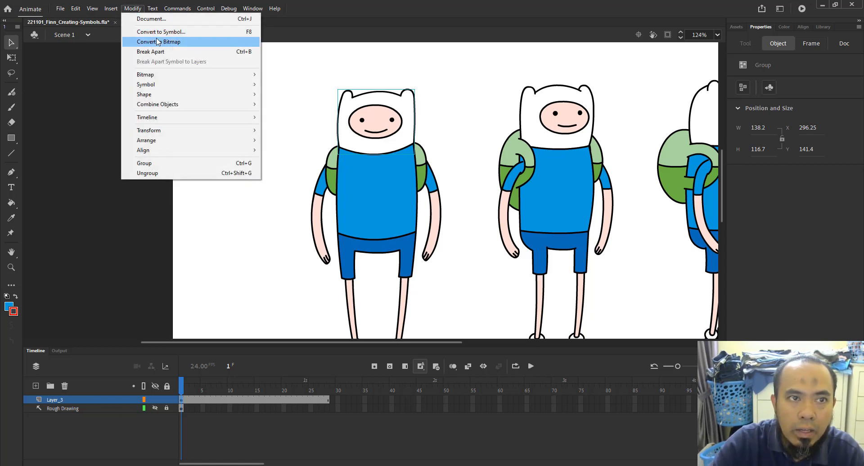
pyautogui.click(254, 33)
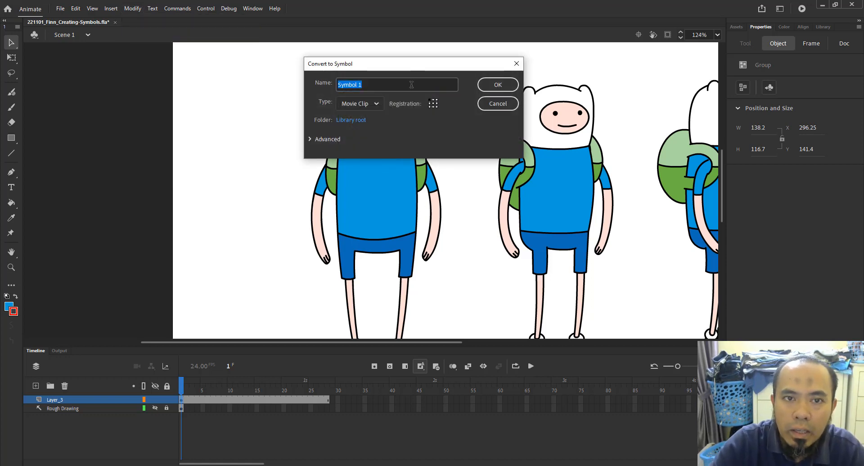
pyautogui.click(354, 107)
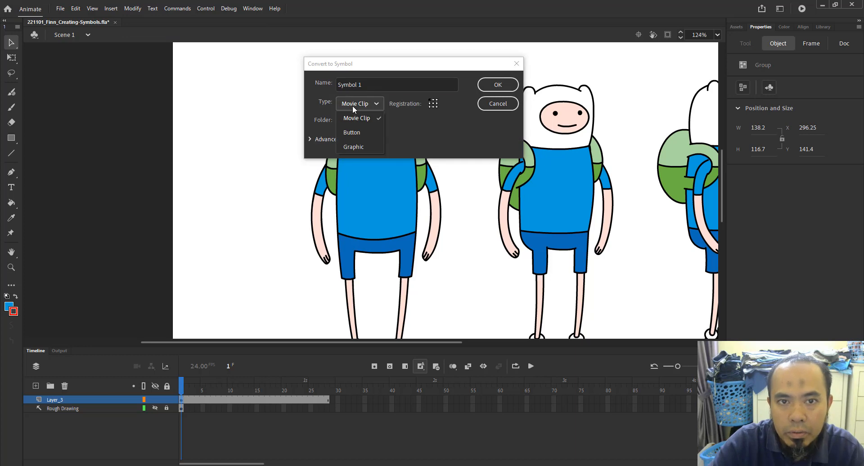
pyautogui.click(369, 146)
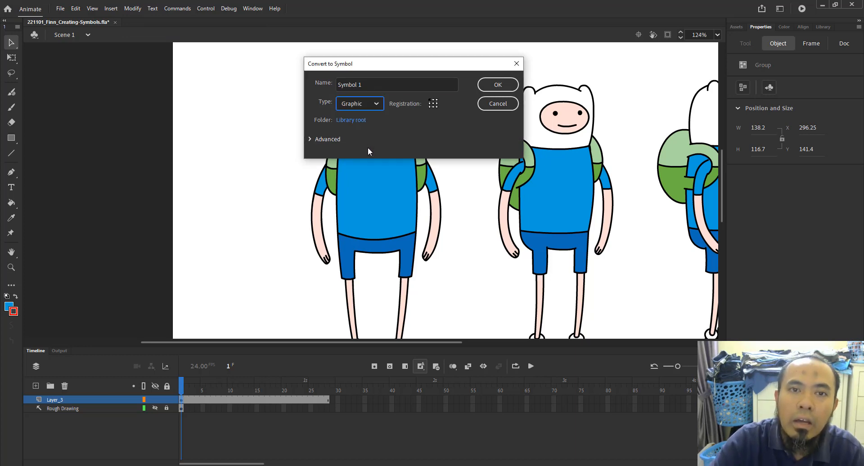
# Name the new symbol FINN_FRONT_Head-01
pyautogui.hotkey('shift', 'Tab')
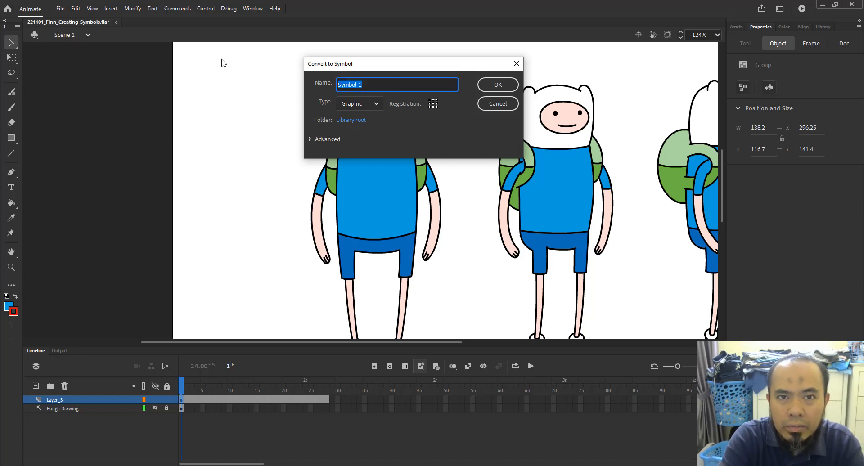
pyautogui.write('FINN')
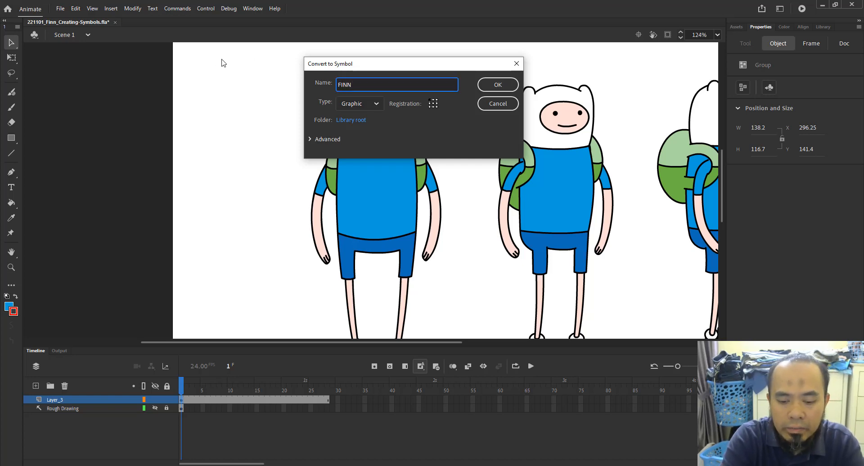
pyautogui.write('_')
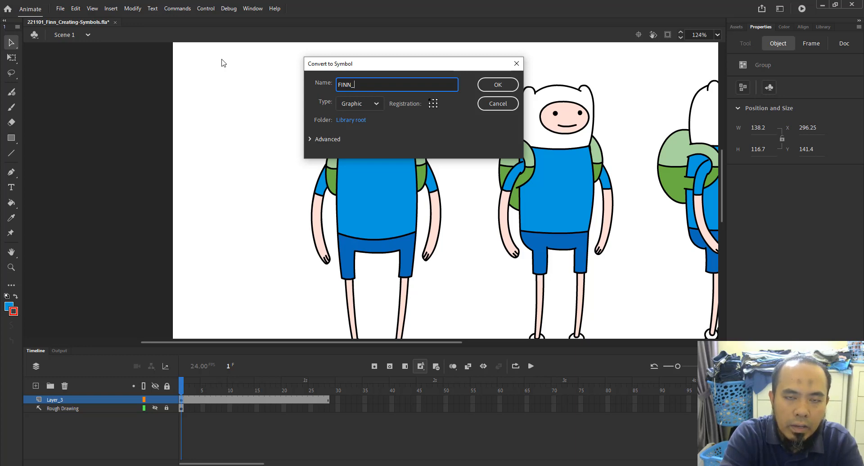
pyautogui.write('FRONT')
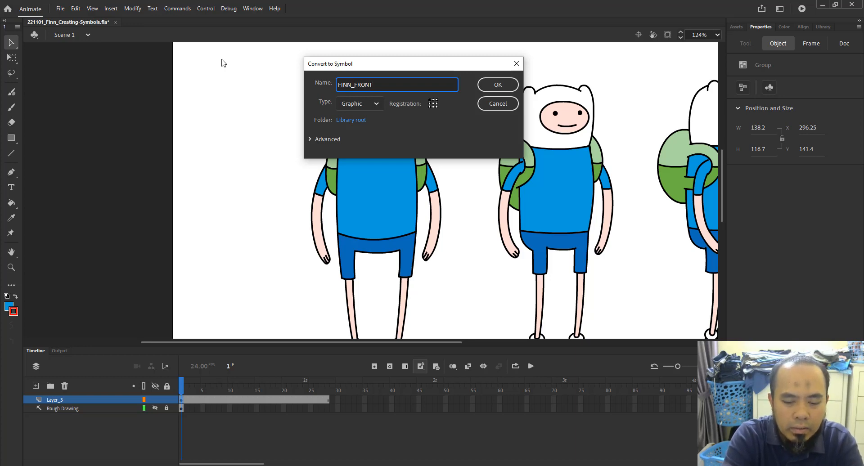
pyautogui.write('_')
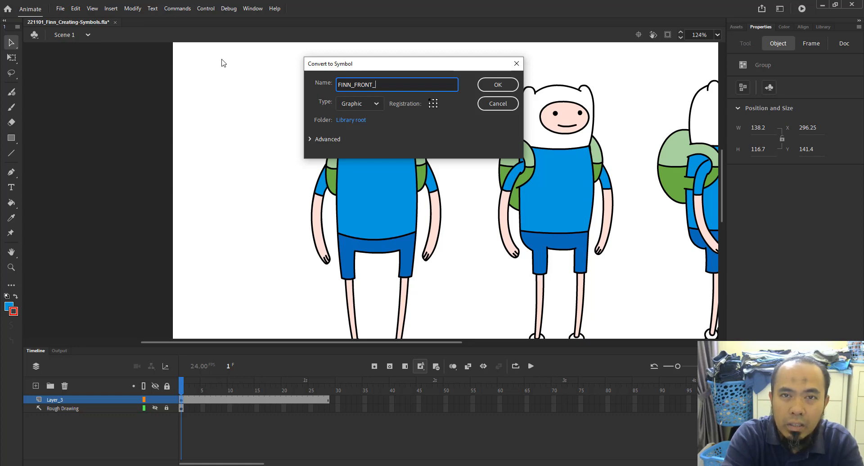
pyautogui.write('Head')
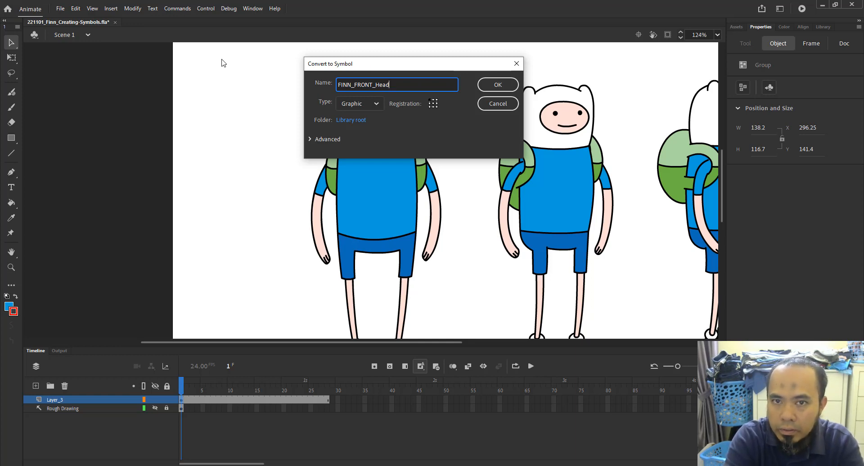
pyautogui.write('-')
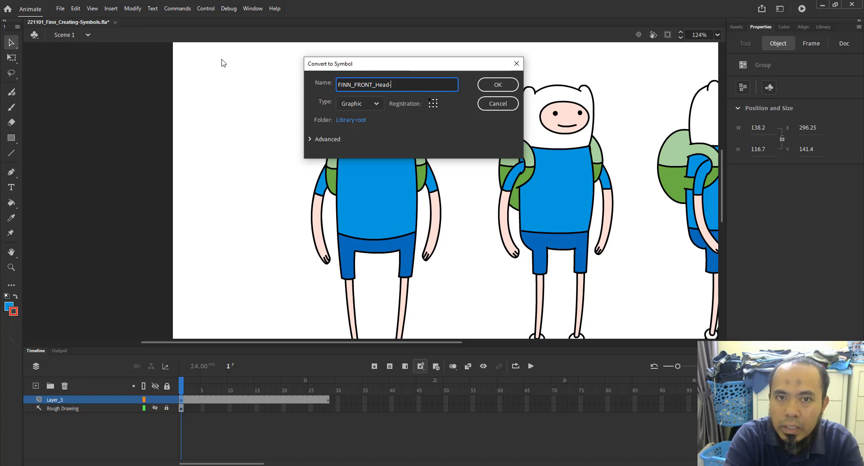
pyautogui.write('01')
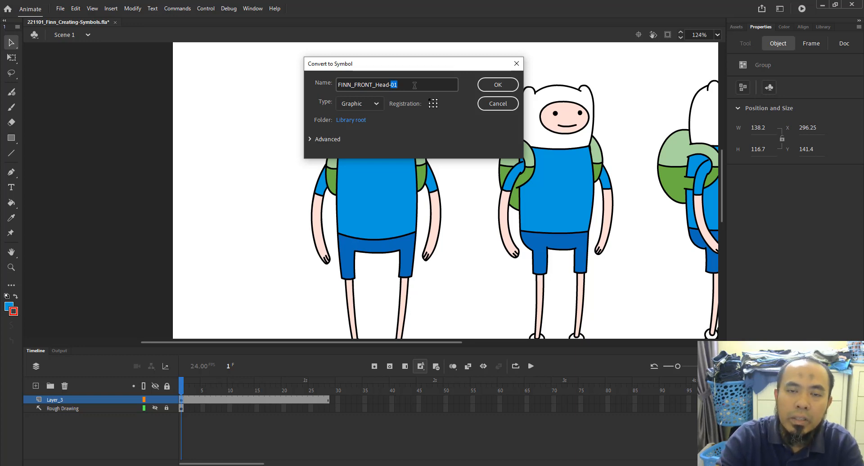
# Set the symbol's registration point to bottom centre and create the symbol
pyautogui.moveTo(411, 65); pyautogui.dragTo(402, 172)
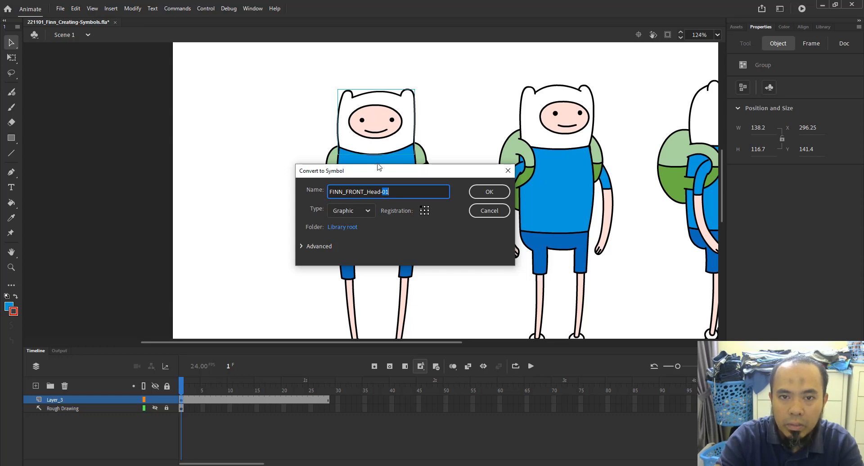
pyautogui.click(425, 214)
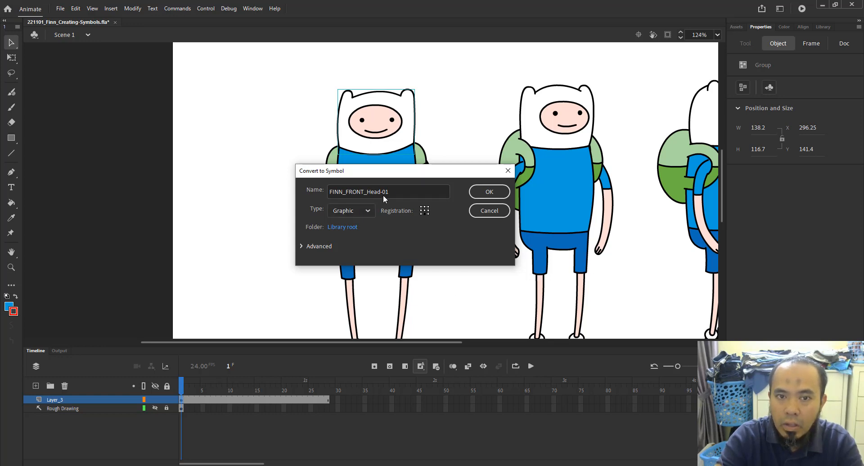
pyautogui.moveTo(383, 194); pyautogui.dragTo(288, 188)
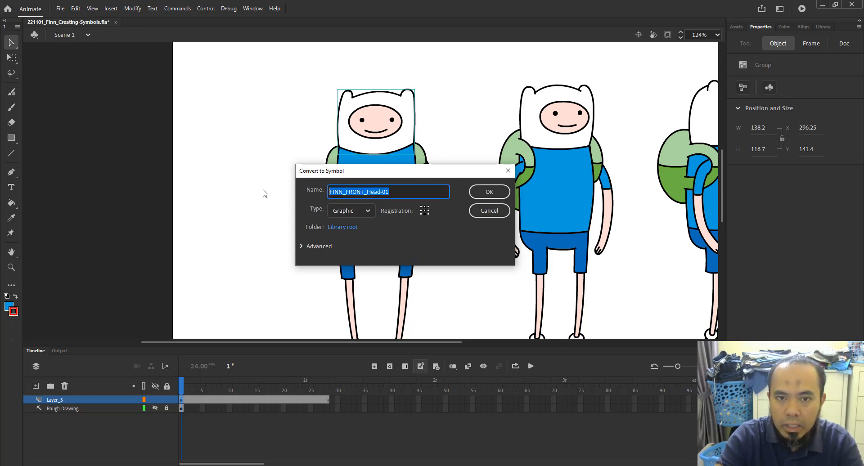
pyautogui.click(487, 197)
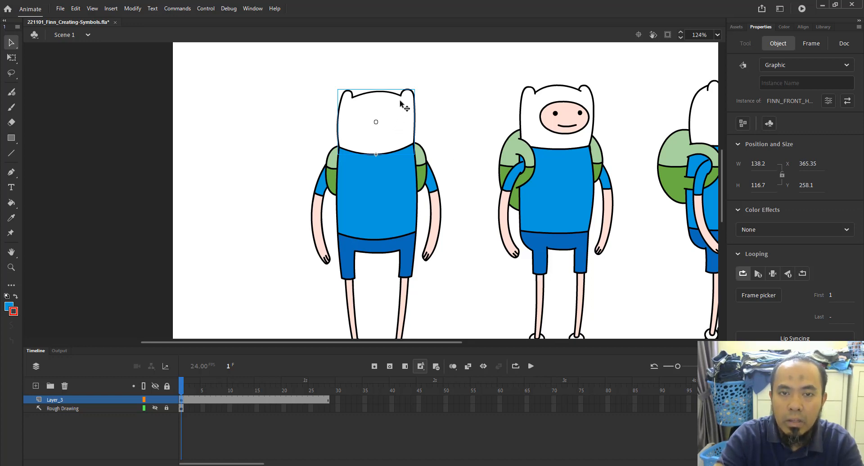
# Try moving the front view's head symbol aside from the body, check the face group beneath, and undo the move
pyautogui.moveTo(403, 107); pyautogui.dragTo(295, 107)
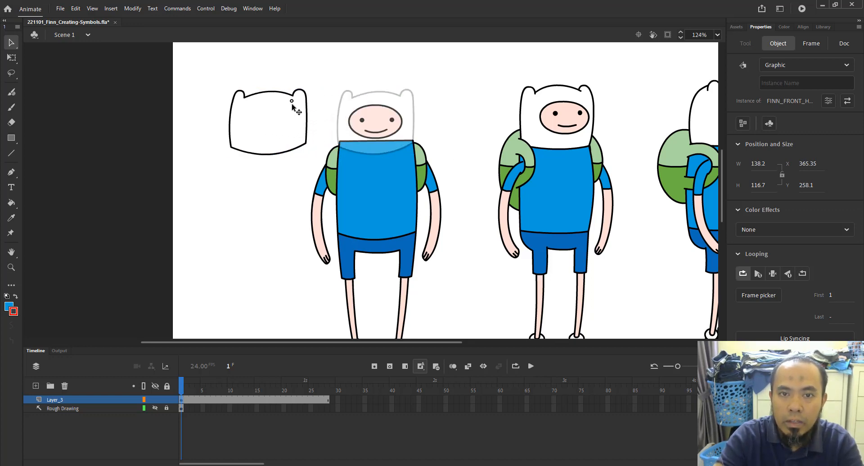
pyautogui.click(383, 129)
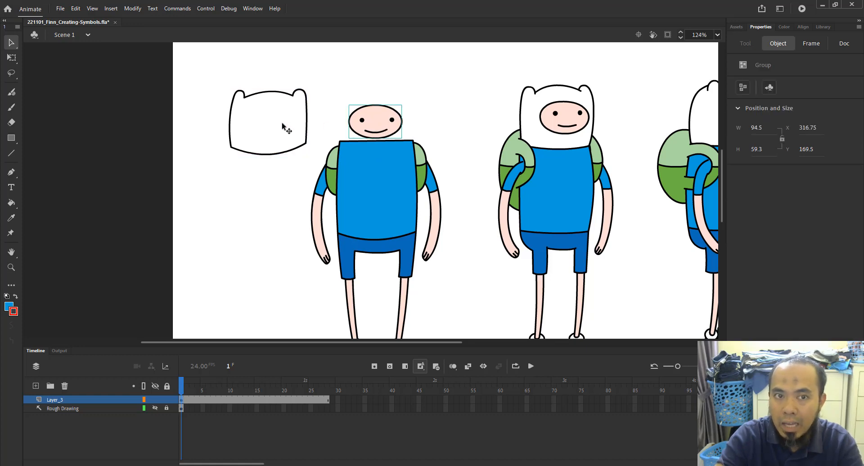
pyautogui.click(328, 93)
pyautogui.hotkey('ctrl', 'z')
pyautogui.hotkey('ctrl', 'z')
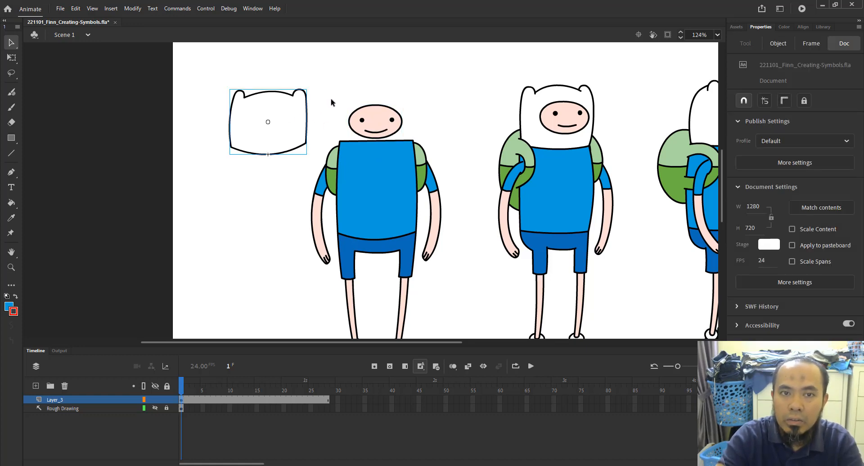
pyautogui.hotkey('ctrl', 'z')
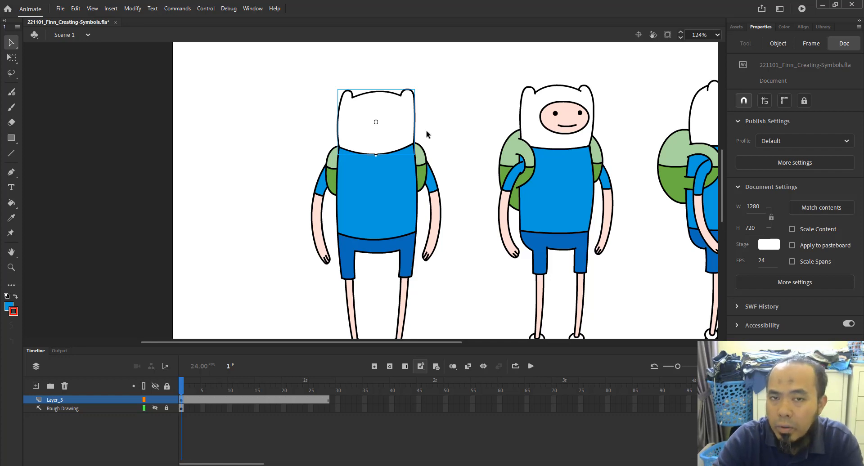
# Send the front view's head symbol backward so that it sits behind the face group
pyautogui.rightClick(395, 120)
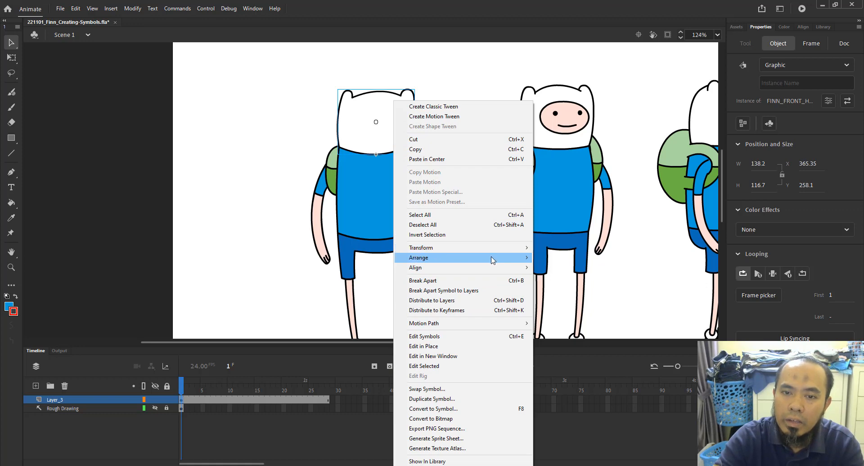
pyautogui.moveTo(494, 259)
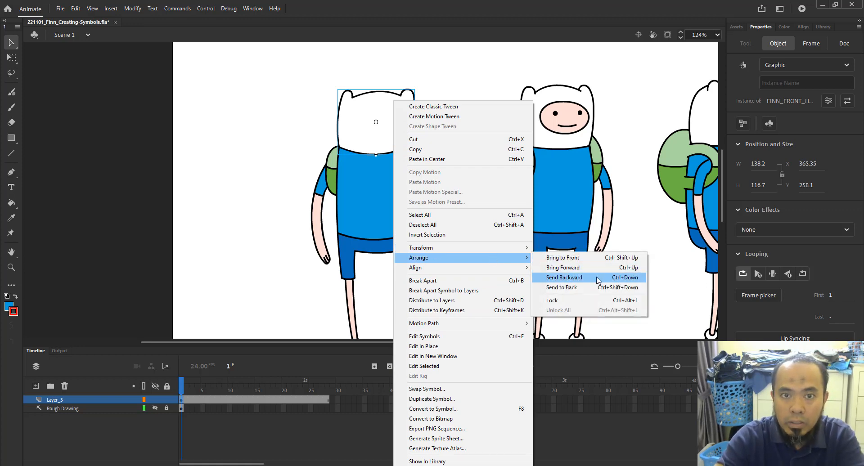
pyautogui.click(598, 280)
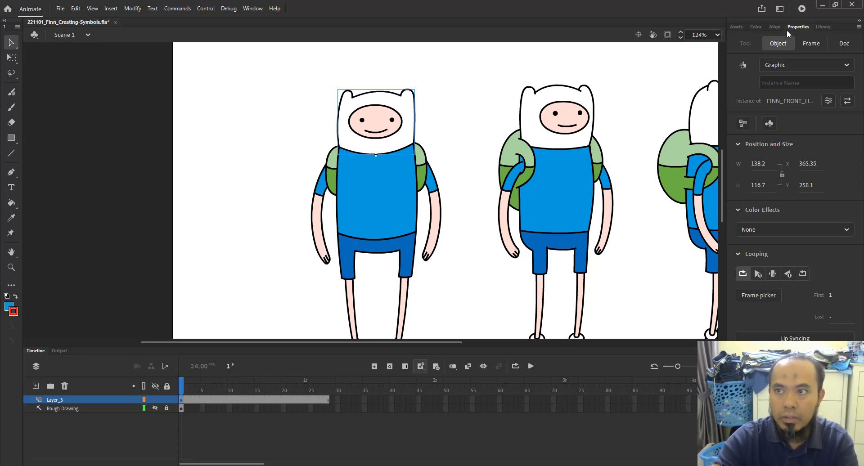
# Float the Properties panel beside the front view and preview the FINN_FRONT_Head-01 symbol in the Library
pyautogui.moveTo(798, 26); pyautogui.dragTo(81, 64)
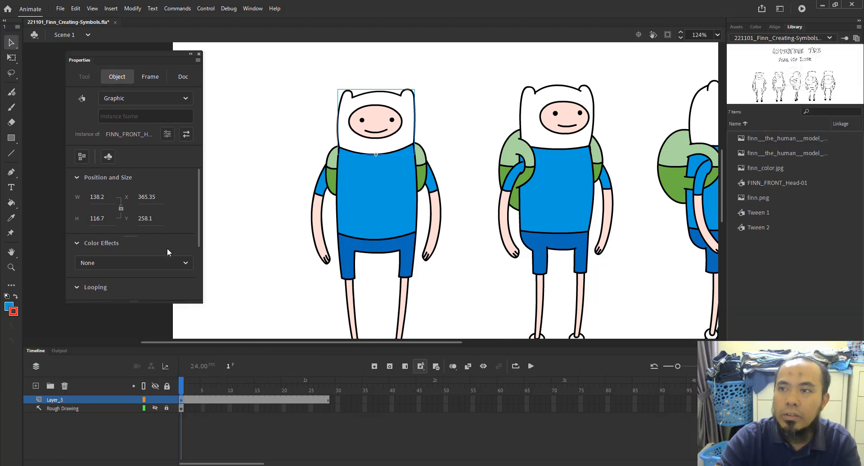
pyautogui.moveTo(86, 66); pyautogui.dragTo(112, 84)
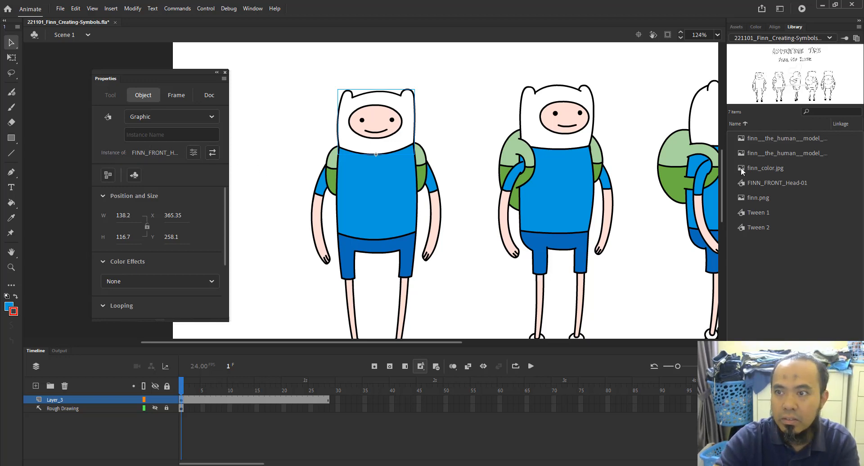
pyautogui.click(799, 184)
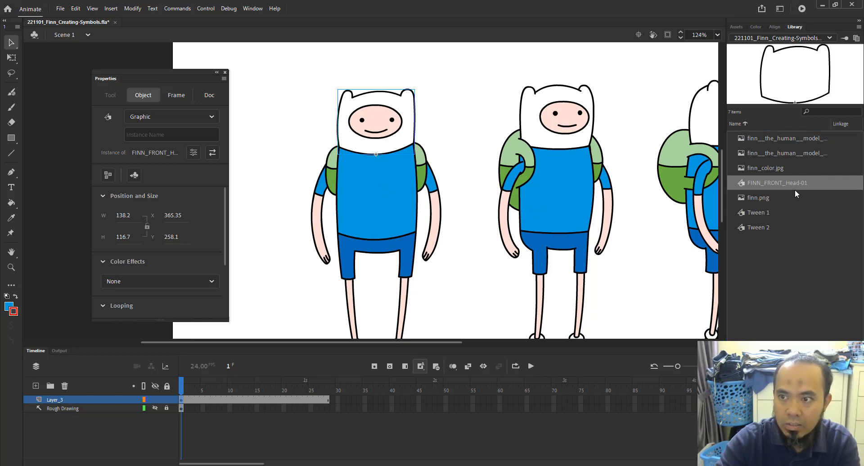
# Place three extra instances of FINN_FRONT_Head-01 from the Library around the front view character
pyautogui.moveTo(795, 185); pyautogui.dragTo(456, 80)
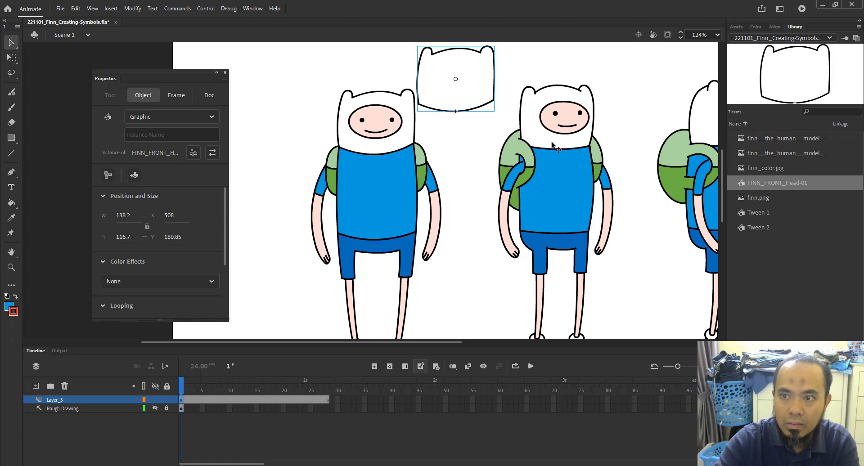
pyautogui.moveTo(794, 184); pyautogui.dragTo(295, 141)
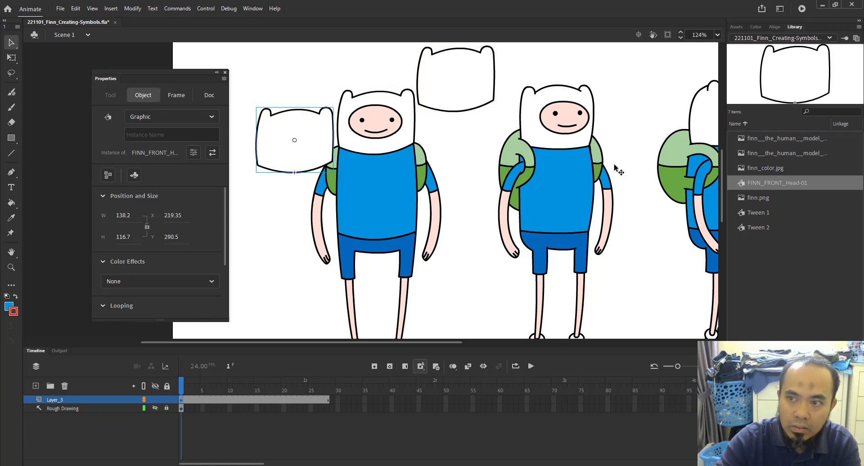
pyautogui.moveTo(771, 188); pyautogui.dragTo(468, 260)
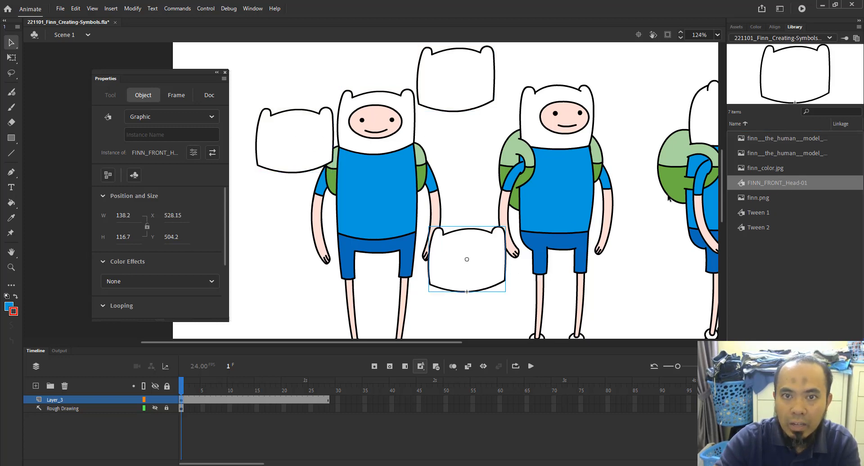
# Select the three extra head instances together and delete them from the stage
pyautogui.click(478, 92)
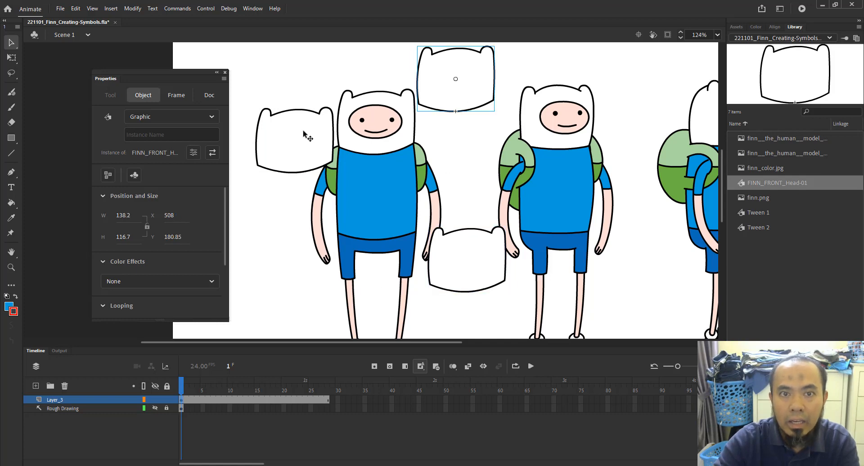
pyautogui.click(299, 141)
pyautogui.keyDown('shift'); pyautogui.click(484, 275); pyautogui.keyUp('shift')
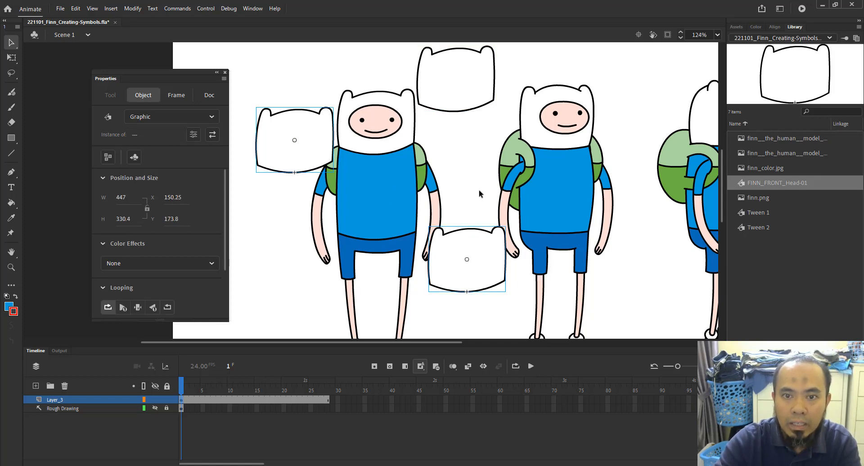
pyautogui.keyDown('shift'); pyautogui.click(465, 90); pyautogui.keyUp('shift')
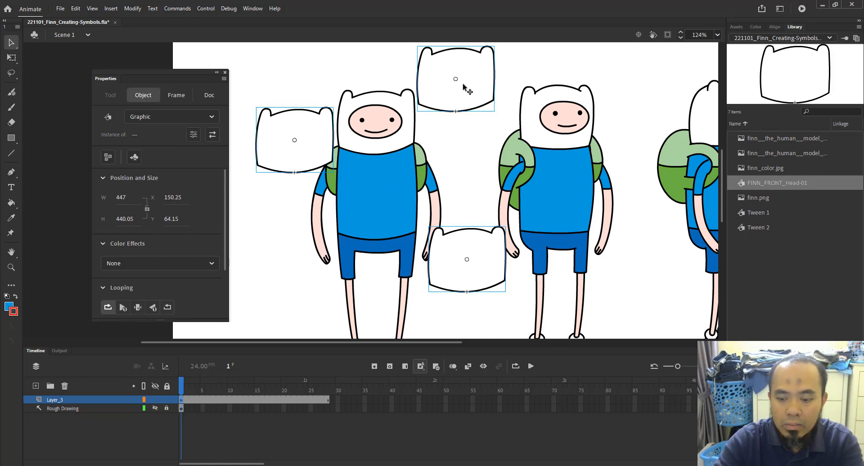
pyautogui.press('Delete')
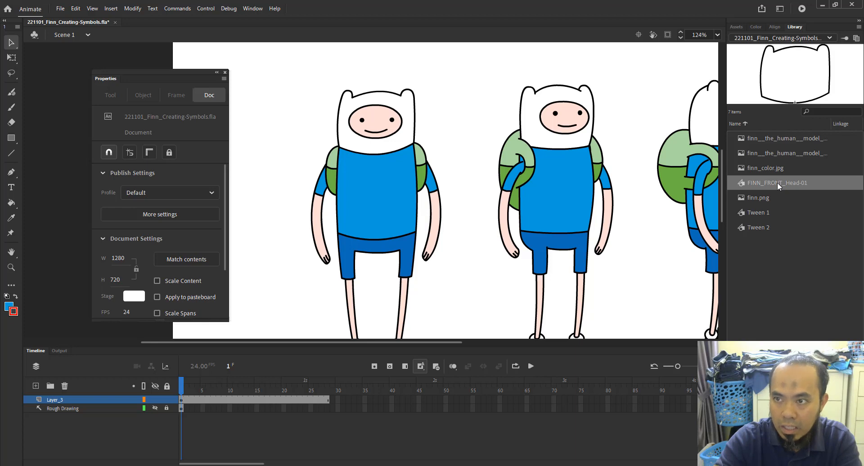
# Delete the front view's head instance and replace it with a new FINN_FRONT_Head-01 instance from the Library
pyautogui.moveTo(779, 183); pyautogui.dragTo(409, 105)
pyautogui.press('Delete')
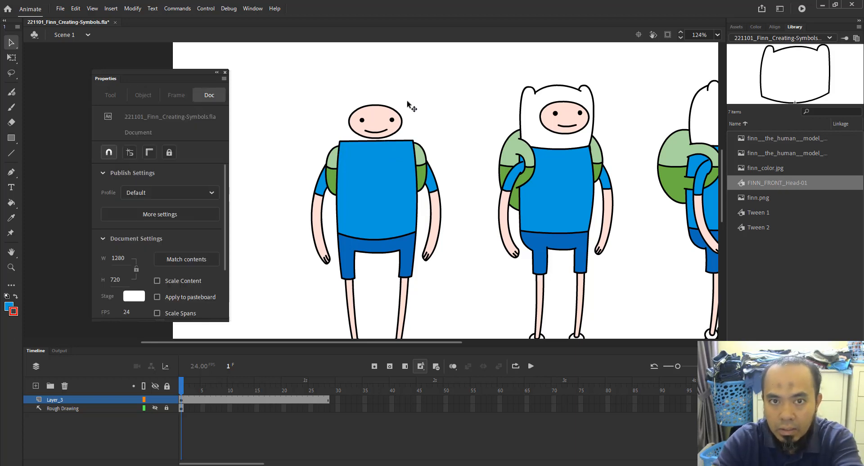
pyautogui.click(804, 183)
pyautogui.moveTo(804, 182); pyautogui.dragTo(408, 101)
# Send the replacement head instance backward behind the front view's face
pyautogui.rightClick(408, 102)
pyautogui.moveTo(460, 262)
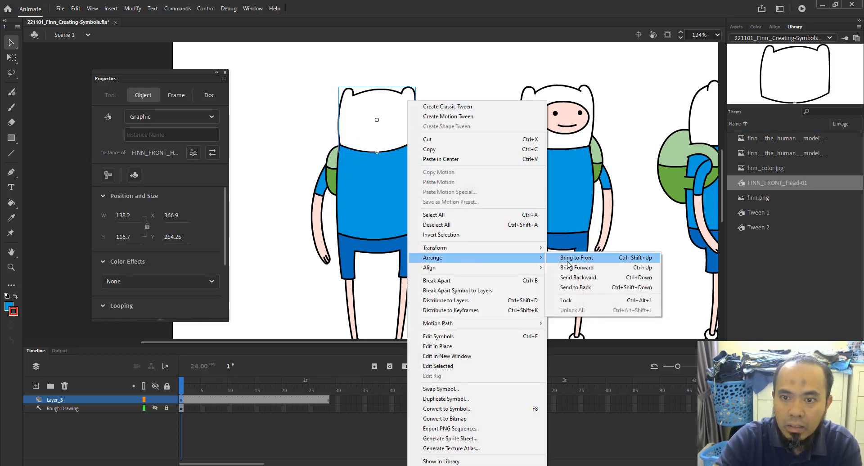
pyautogui.click(588, 280)
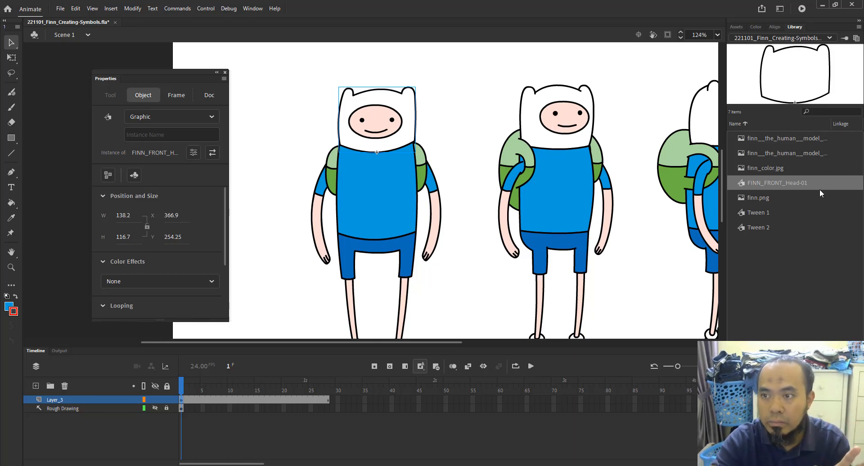
# Try deleting the FINN_FRONT_Head-01 symbol from the Library and undo the deletion
pyautogui.rightClick(790, 182)
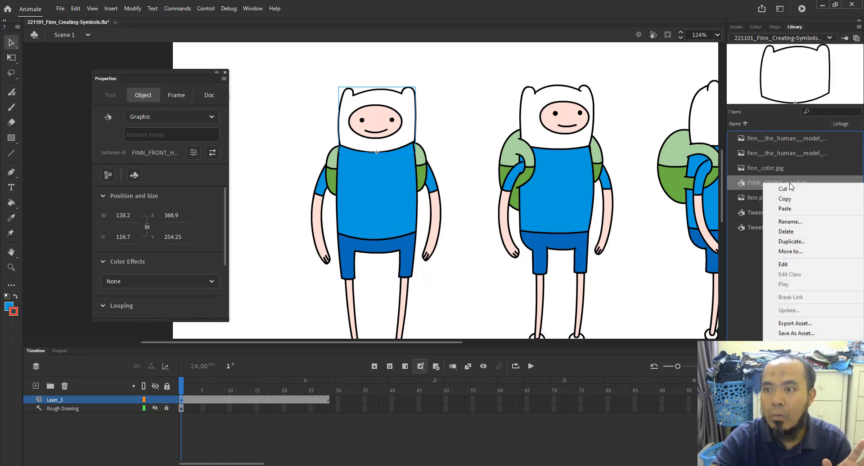
pyautogui.click(806, 237)
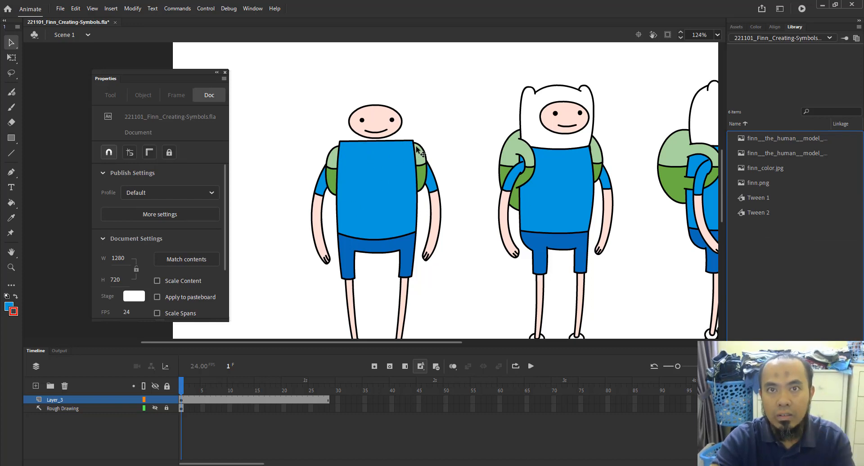
pyautogui.hotkey('ctrl', 'z')
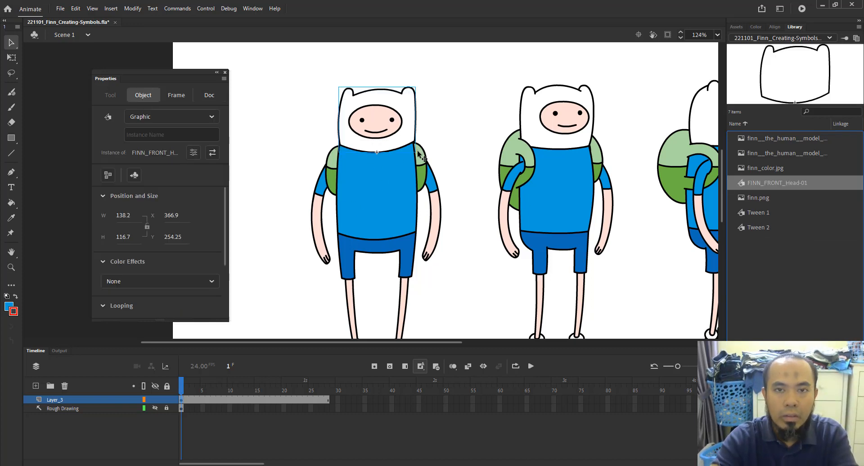
# Undo the head replacement back to the original head instance and clear the selection
pyautogui.hotkey('ctrl', 'z')
pyautogui.hotkey('ctrl', 'z')
pyautogui.hotkey('ctrl', 'z')
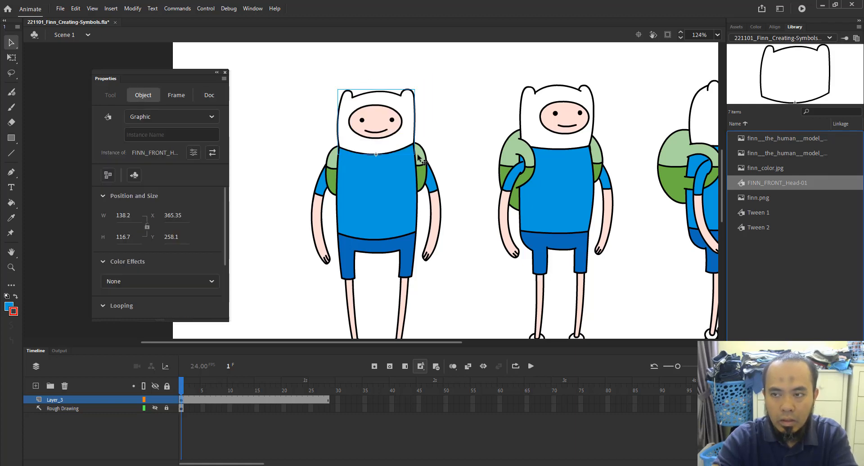
pyautogui.click(462, 100)
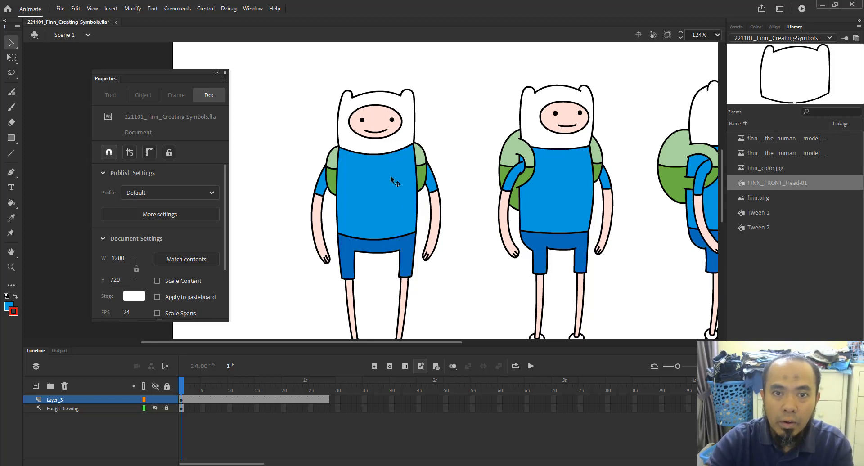
# Select the front view's face group and begin converting it to a symbol
pyautogui.scroll(-3, 373, 95)
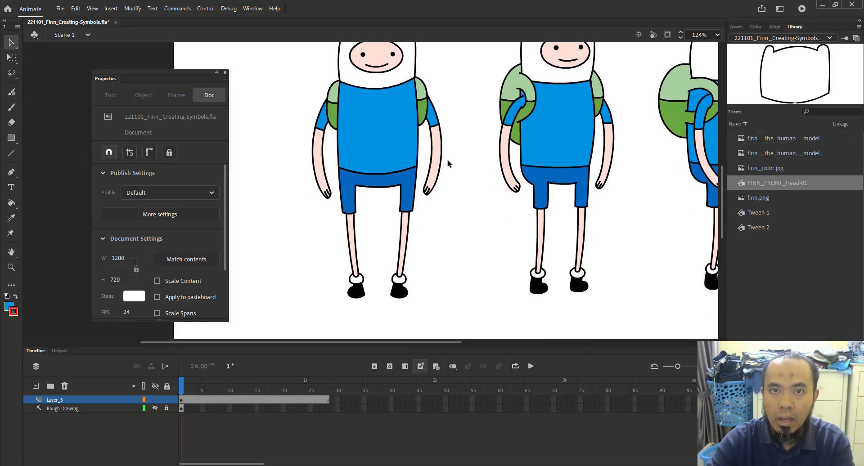
pyautogui.scroll(2, 449, 169)
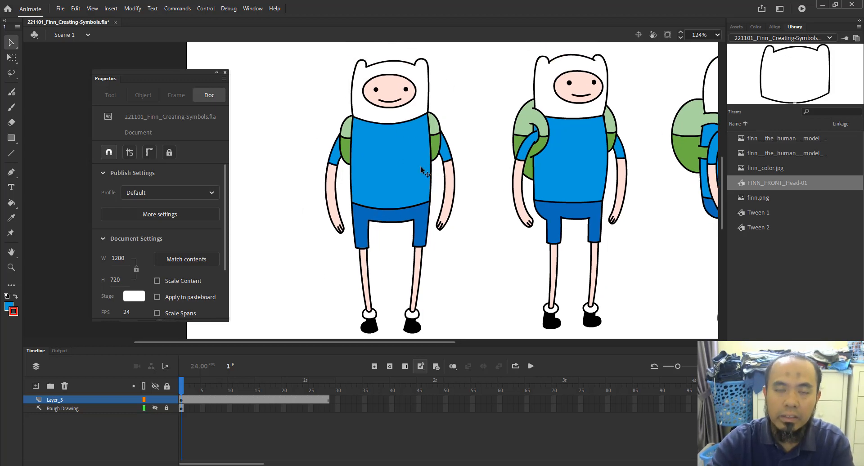
pyautogui.scroll(2, 440, 170)
pyautogui.press('z')
pyautogui.moveTo(329, 108); pyautogui.dragTo(454, 200)
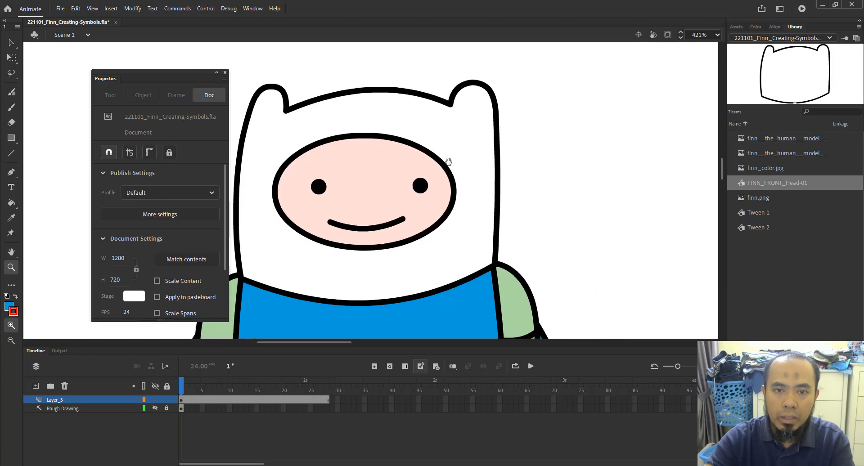
pyautogui.moveTo(449, 161); pyautogui.dragTo(441, 140)
pyautogui.press('v')
pyautogui.click(372, 135)
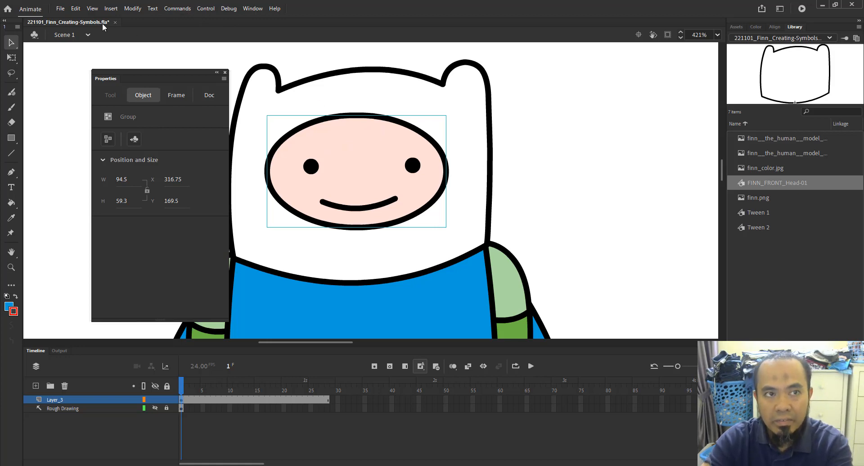
pyautogui.click(132, 8)
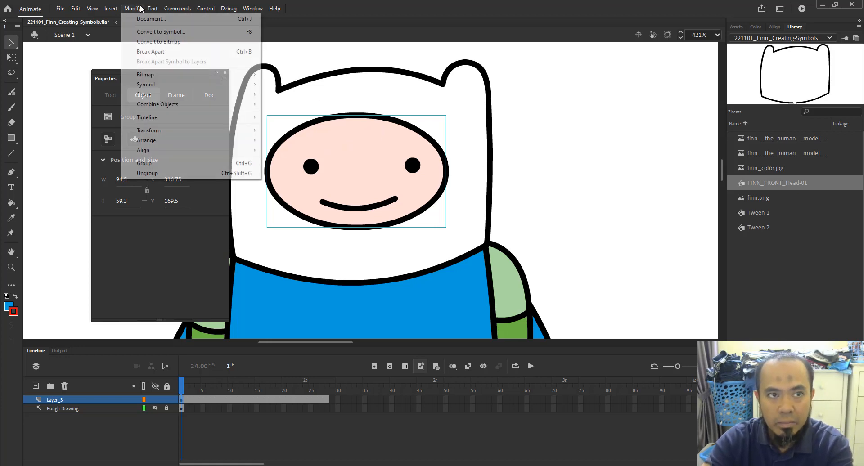
pyautogui.click(247, 36)
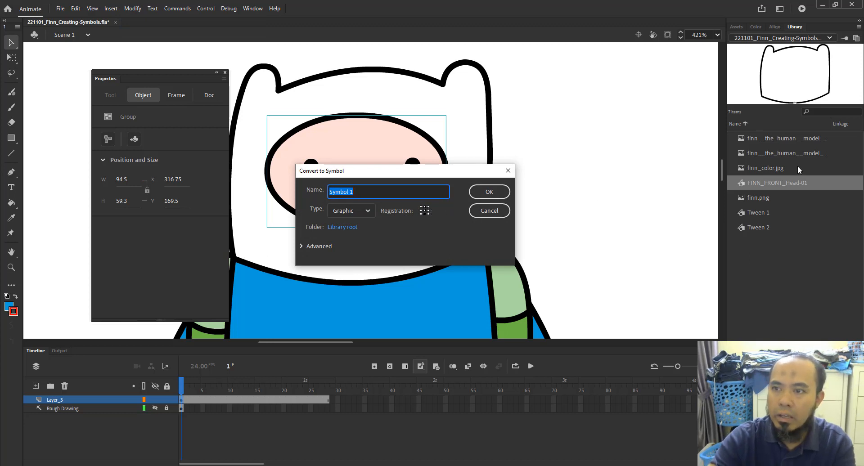
# Convert the front view's face group to a Graphic symbol named FINN_FRONT_Face-01
pyautogui.write('FIN')
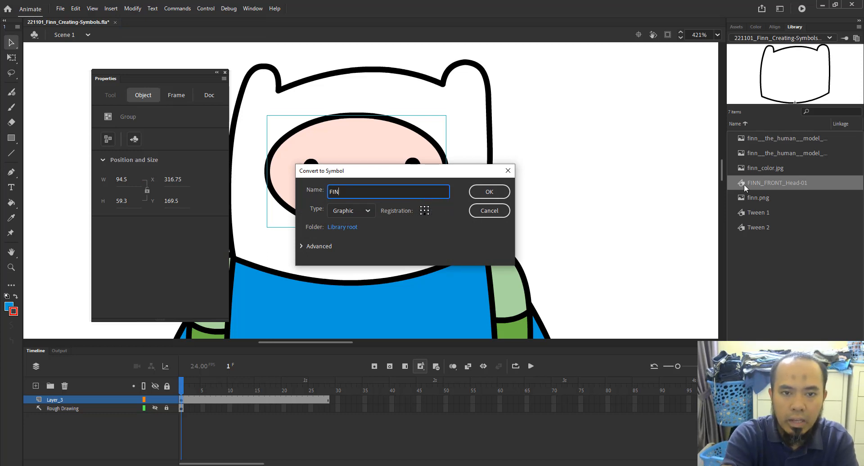
pyautogui.write('N_FR')
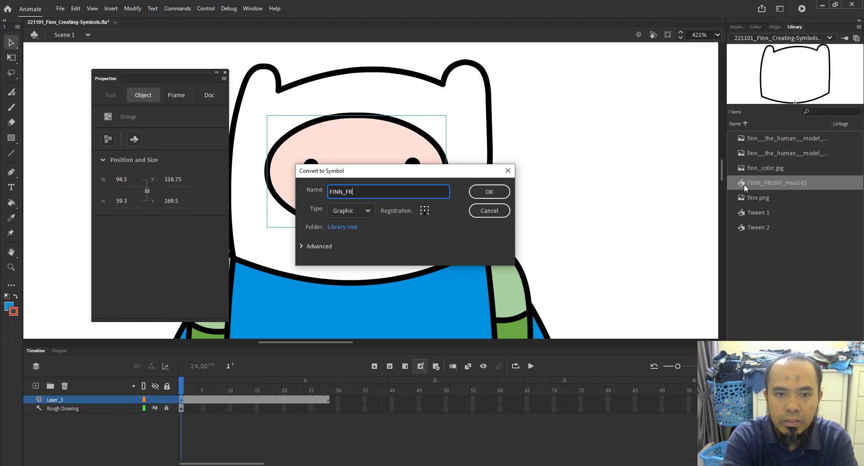
pyautogui.write('ONT_Fa')
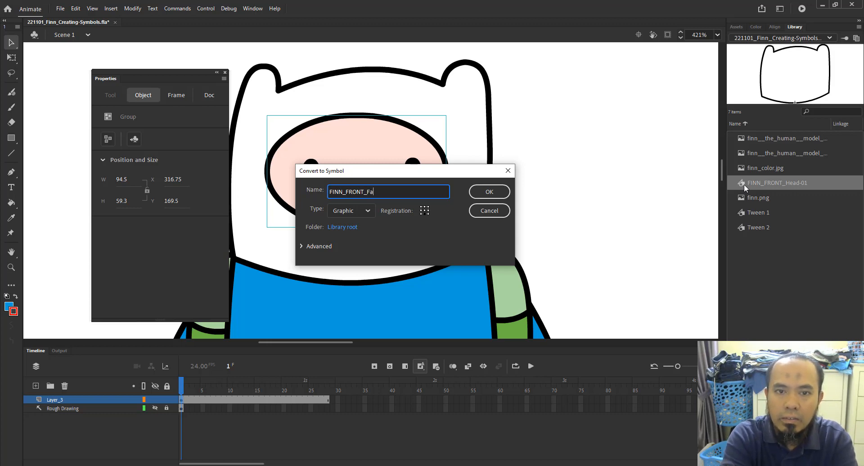
pyautogui.write('ce-')
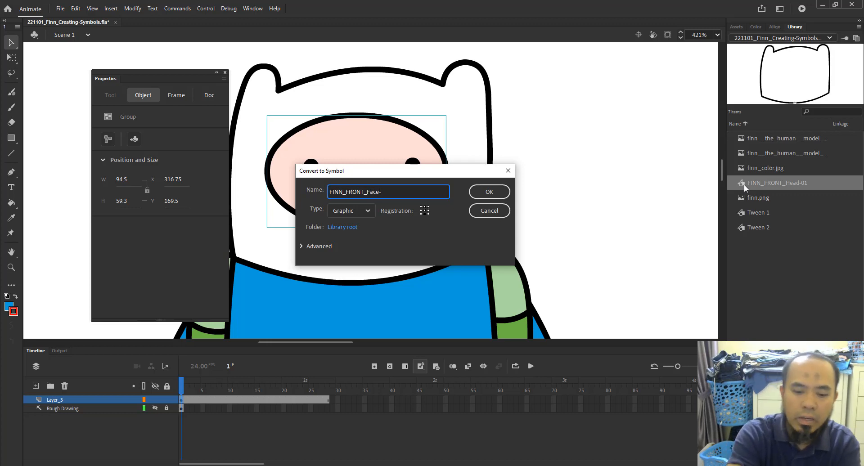
pyautogui.write('01')
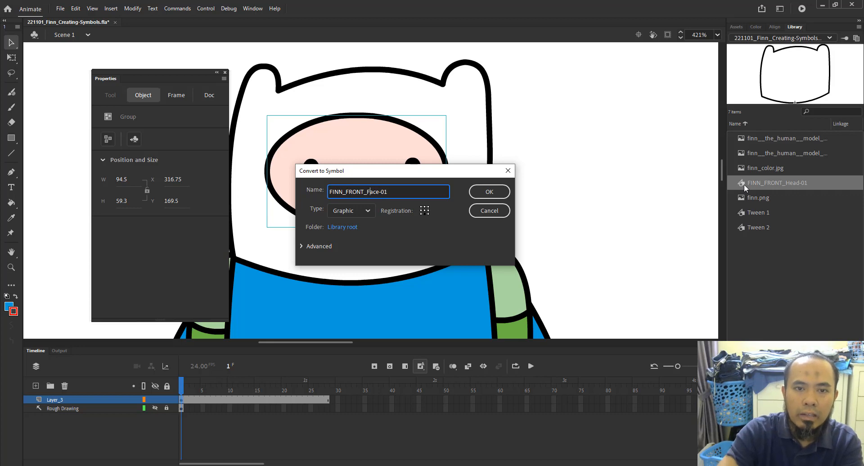
pyautogui.hotkey('shift', 'Home')
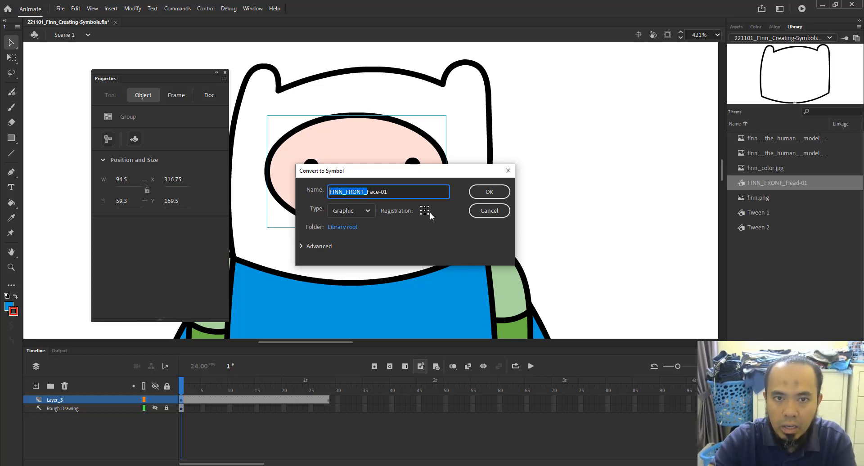
pyautogui.moveTo(424, 177); pyautogui.dragTo(413, 228)
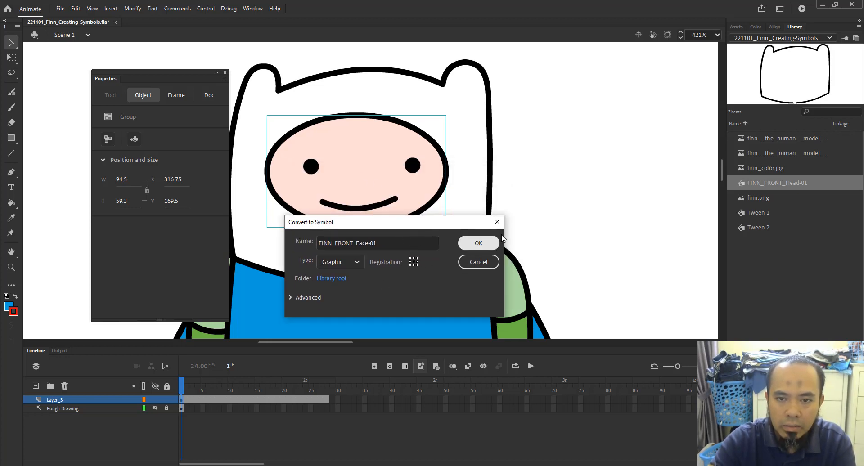
pyautogui.click(488, 244)
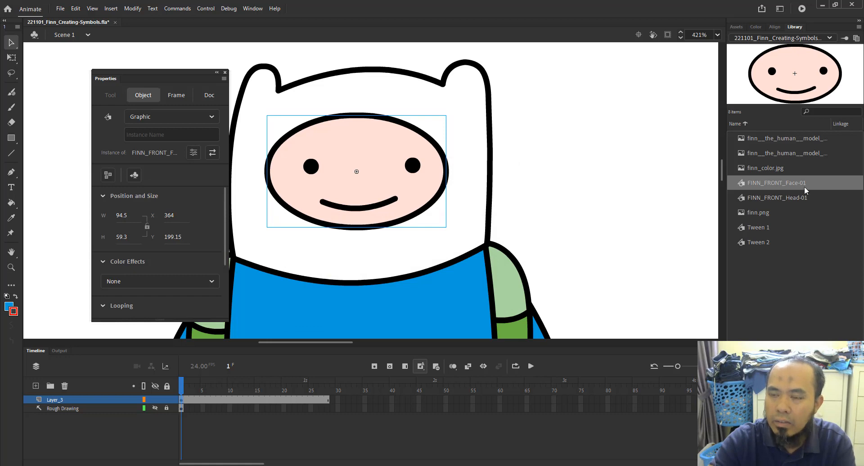
# Convert the front view's body group to a Graphic symbol named FINN_FRONT_Body-01
pyautogui.moveTo(417, 273); pyautogui.dragTo(482, 246)
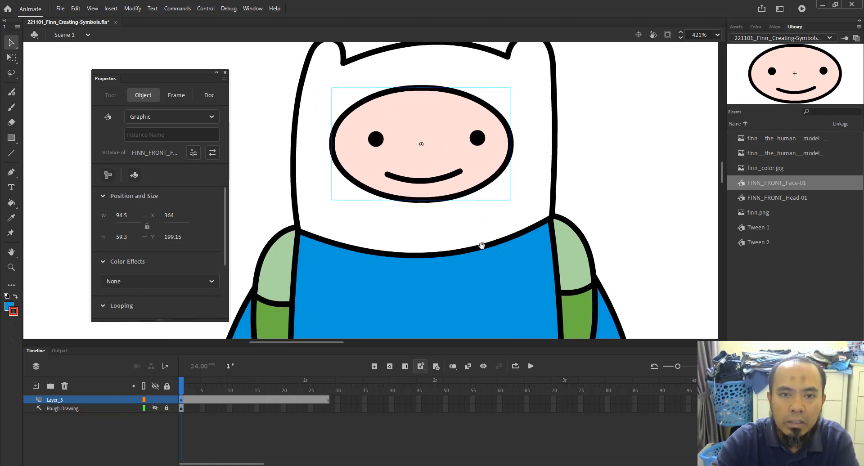
pyautogui.press('z')
pyautogui.keyDown('alt'); pyautogui.click(453, 305); pyautogui.keyUp('alt')
pyautogui.moveTo(450, 222); pyautogui.dragTo(480, 214)
pyautogui.press('v')
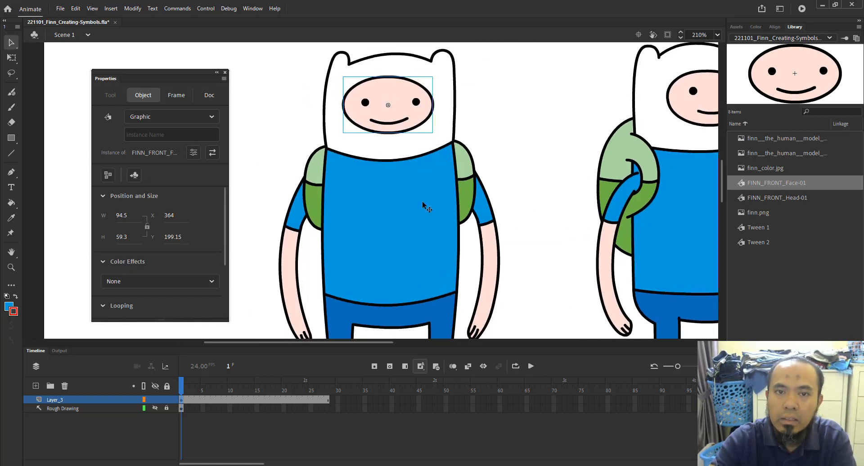
pyautogui.click(422, 202)
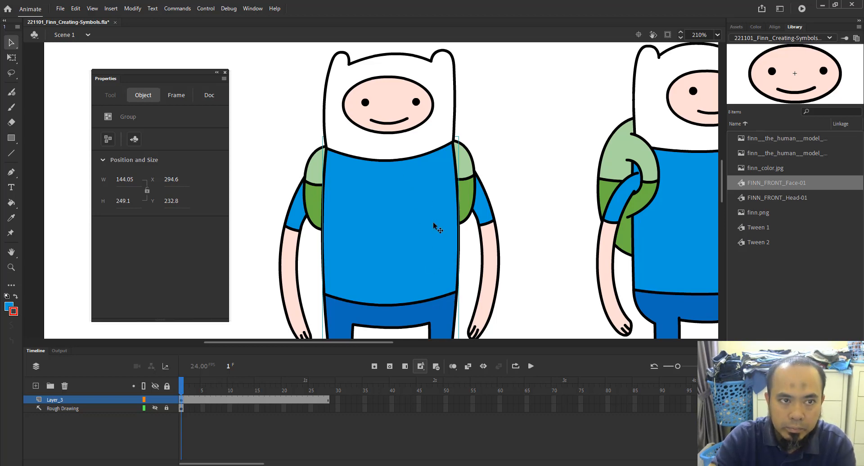
pyautogui.press('F8')
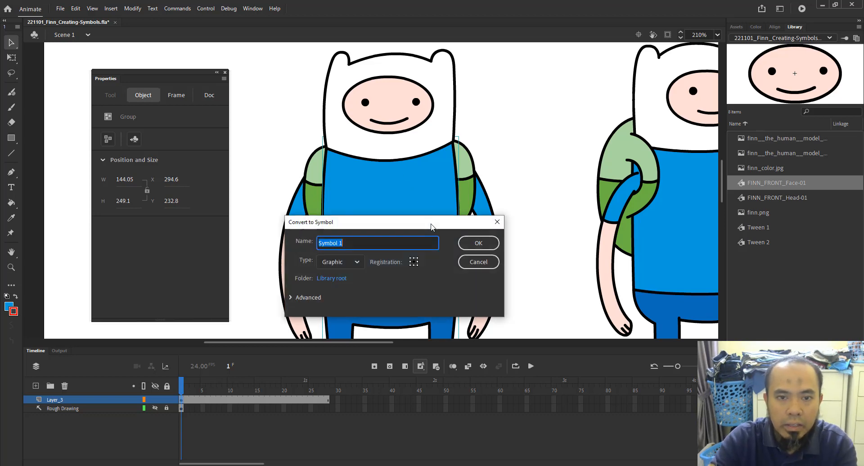
pyautogui.write('FINN_FRONT_')
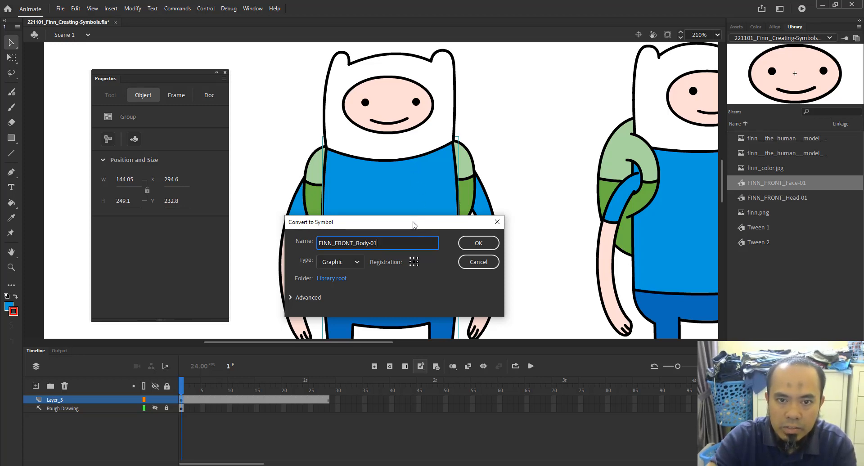
pyautogui.moveTo(416, 222); pyautogui.dragTo(515, 127)
pyautogui.click(577, 148)
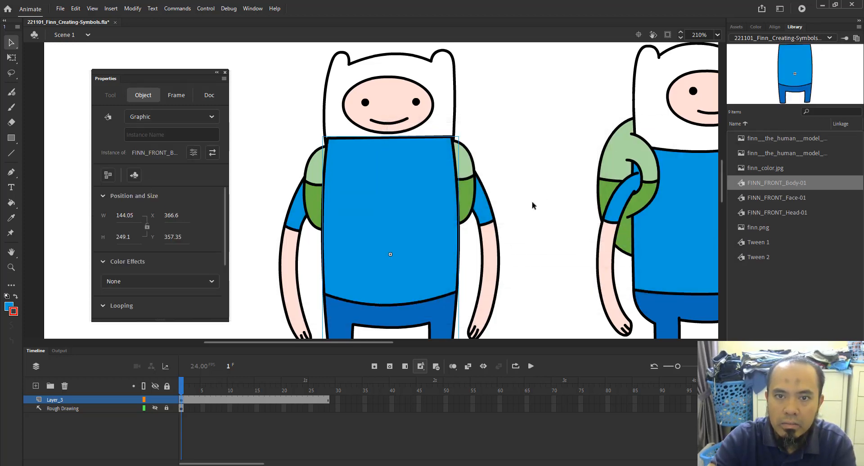
# Convert the backpack group on the right-hand side of the front view to a Graphic symbol named FINN_FRONT_Backpack-R-01, with its registration point at middle left
pyautogui.moveTo(456, 229); pyautogui.dragTo(475, 209)
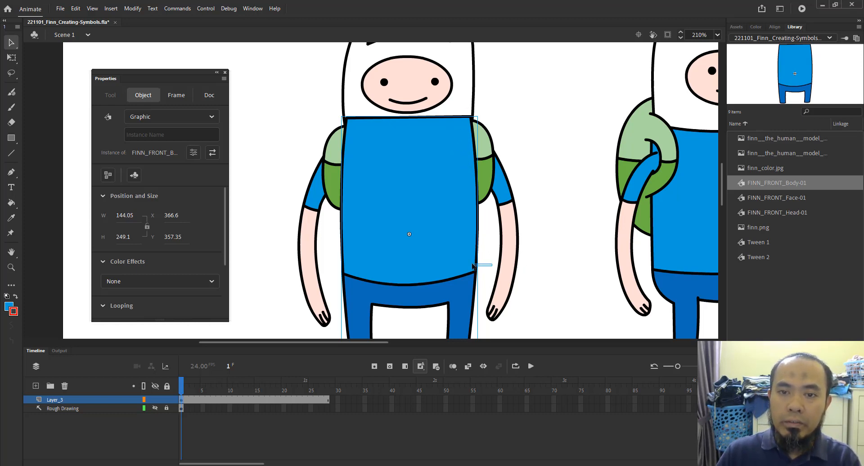
pyautogui.hscroll(2, 486, 222)
pyautogui.click(465, 152)
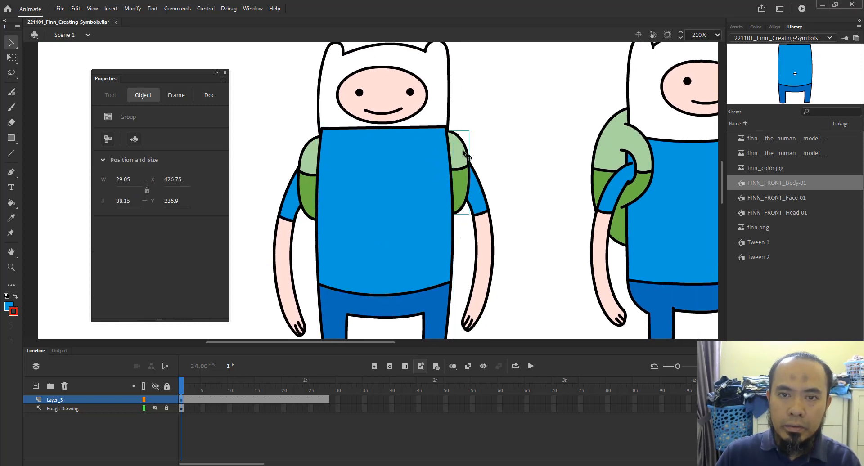
pyautogui.press('F8')
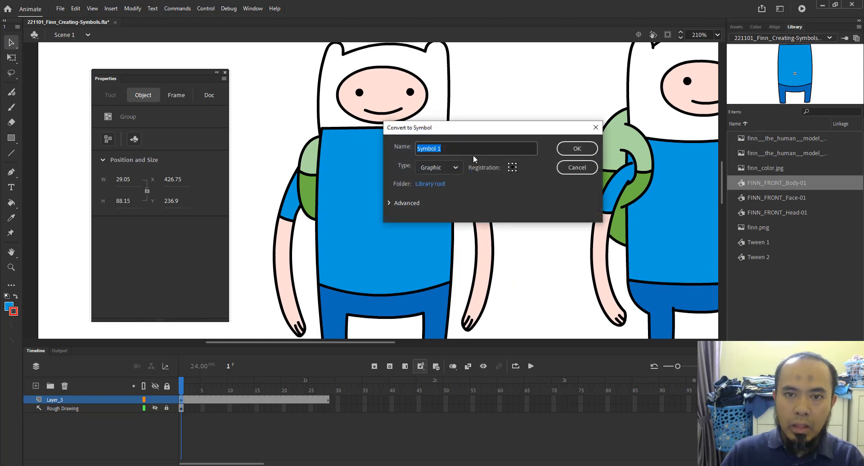
pyautogui.write('FINN_FRONT_')
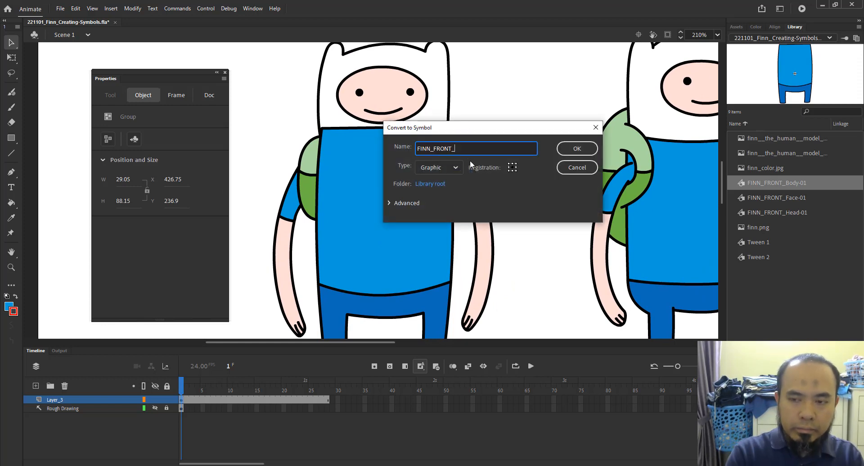
pyautogui.write('Backpack')
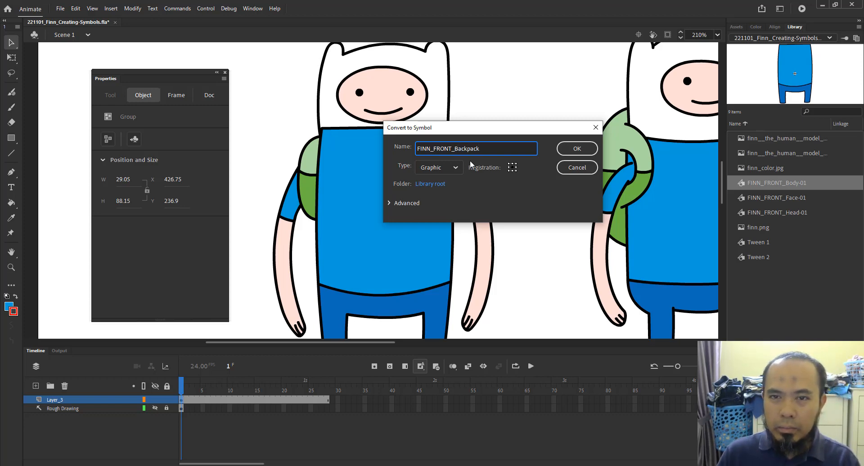
pyautogui.moveTo(468, 134); pyautogui.dragTo(385, 242)
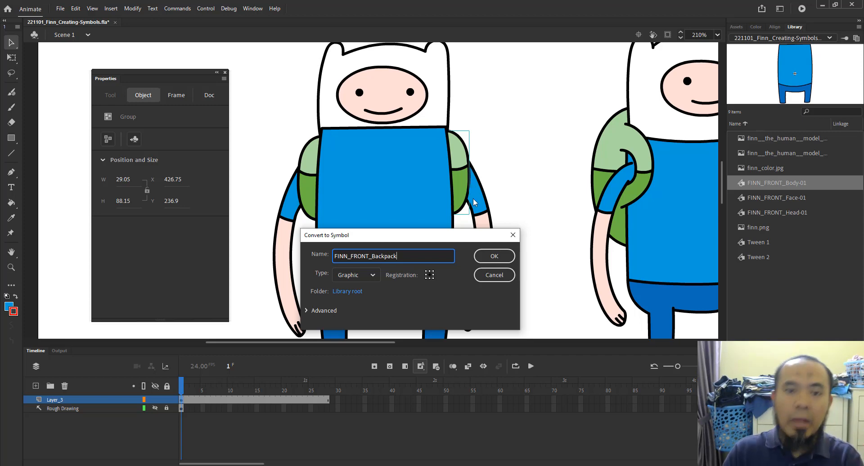
pyautogui.write('-')
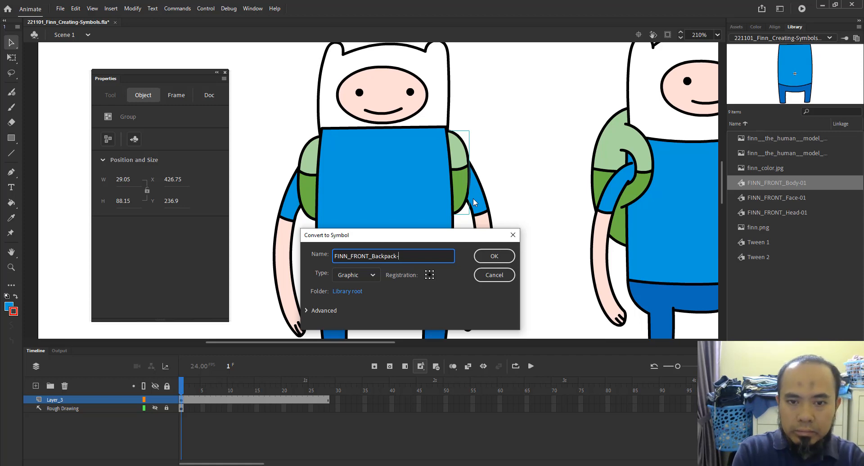
pyautogui.write('R')
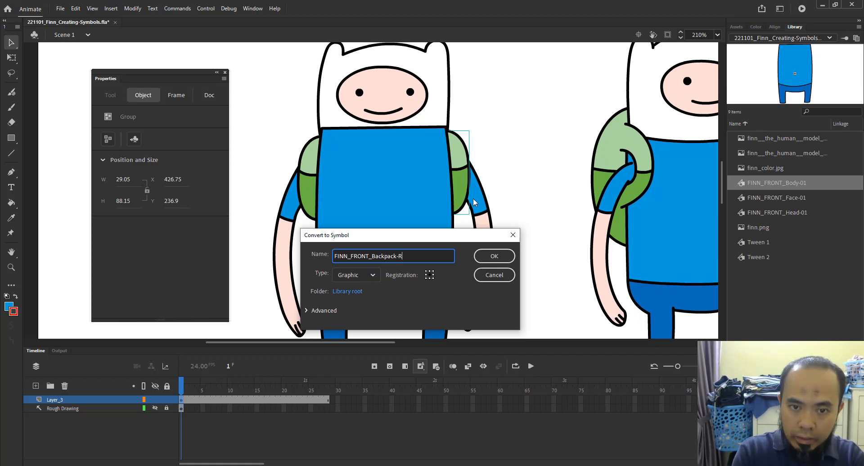
pyautogui.write('-01')
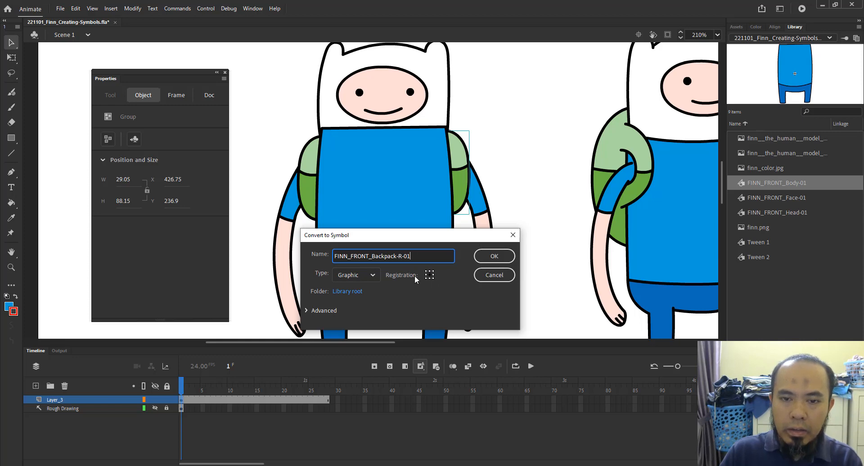
pyautogui.click(429, 276)
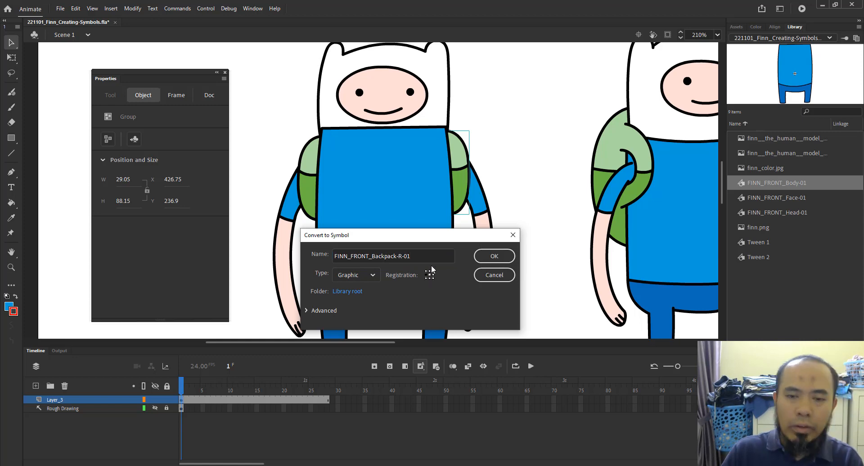
pyautogui.click(495, 256)
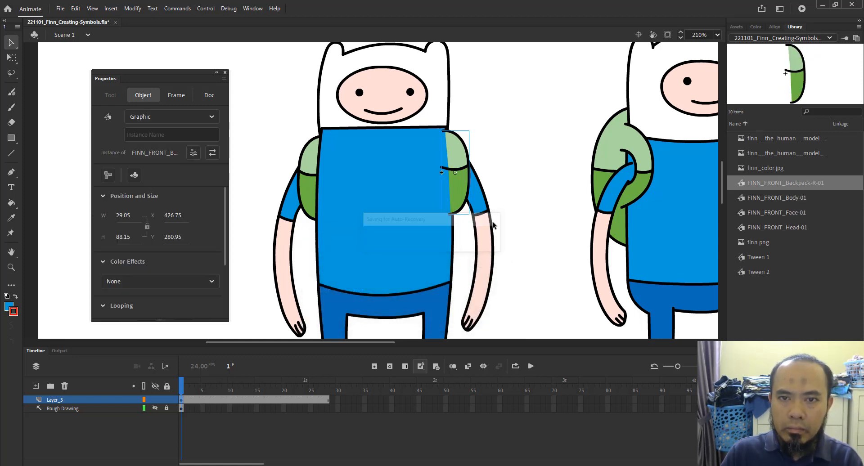
pyautogui.moveTo(492, 285); pyautogui.dragTo(436, 250)
pyautogui.hscroll(-3, 436, 250)
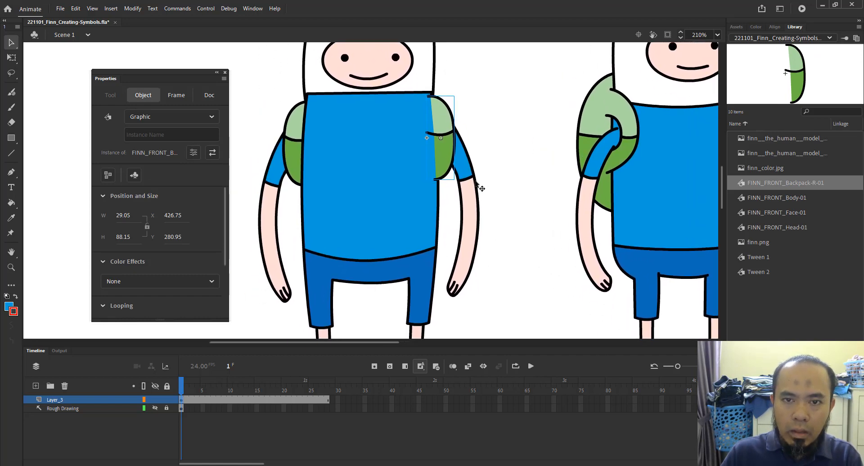
pyautogui.click(479, 185)
pyautogui.hscroll(-2, 534, 270)
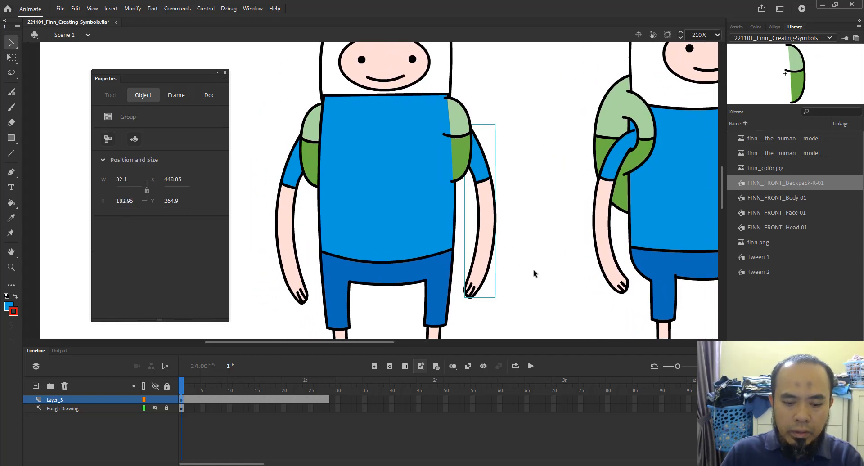
pyautogui.press('F8')
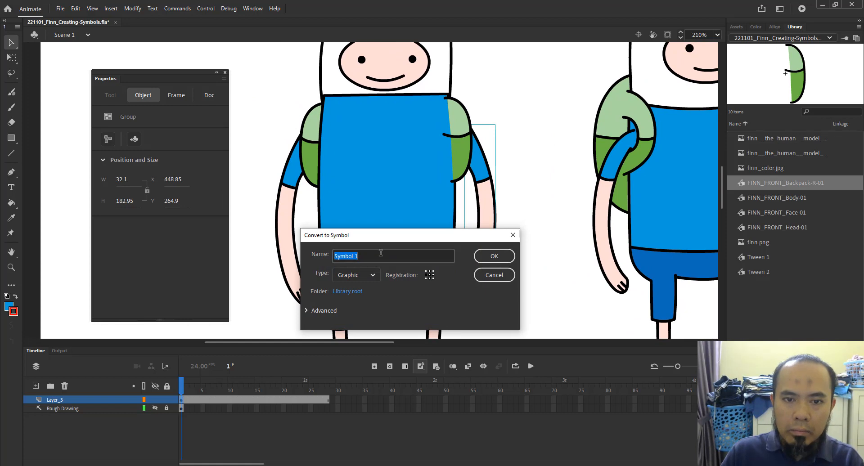
pyautogui.write('FINN_FRONT_')
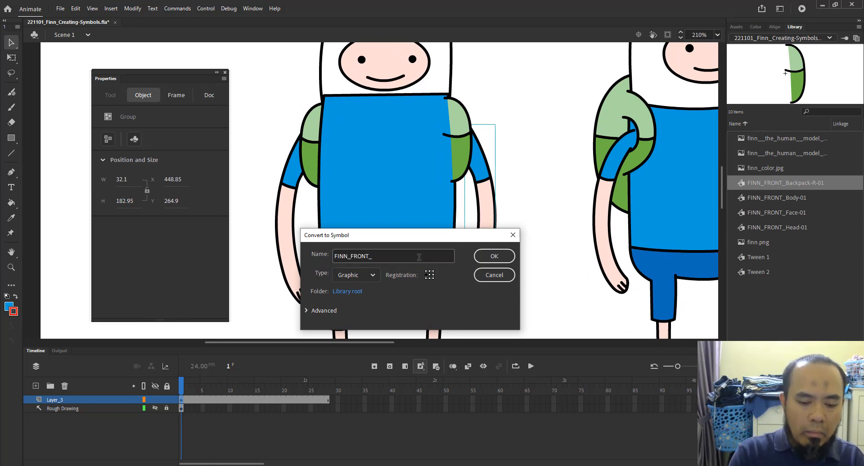
pyautogui.write('Arm')
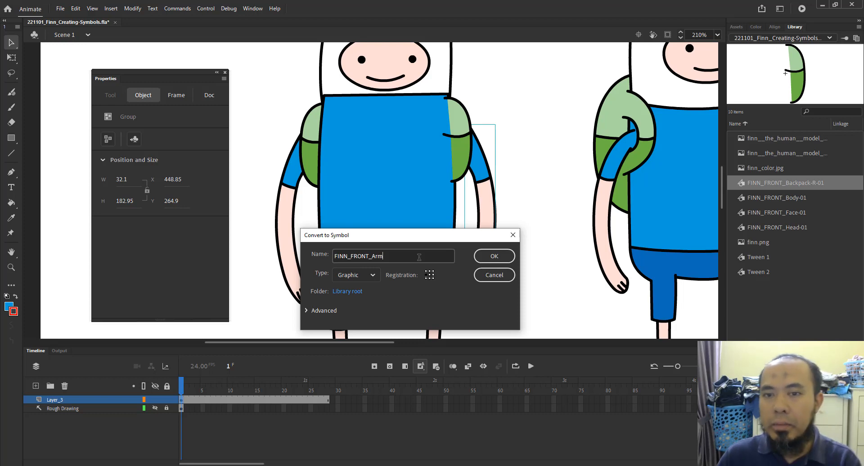
pyautogui.press('Return')
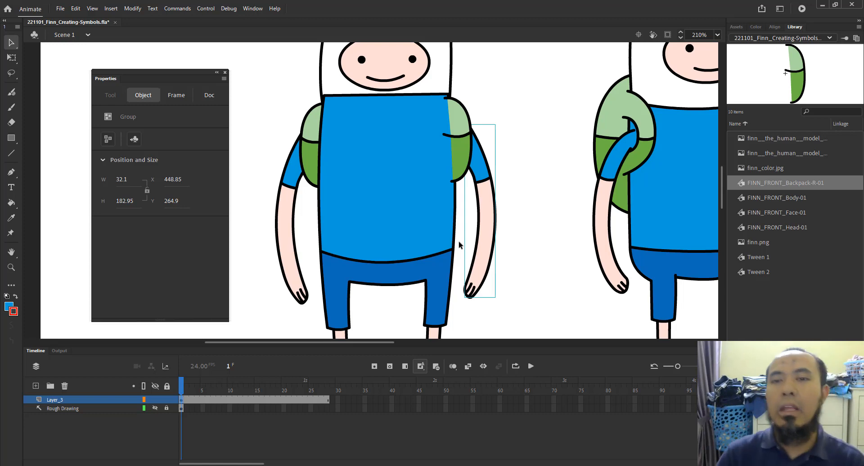
pyautogui.click(519, 177)
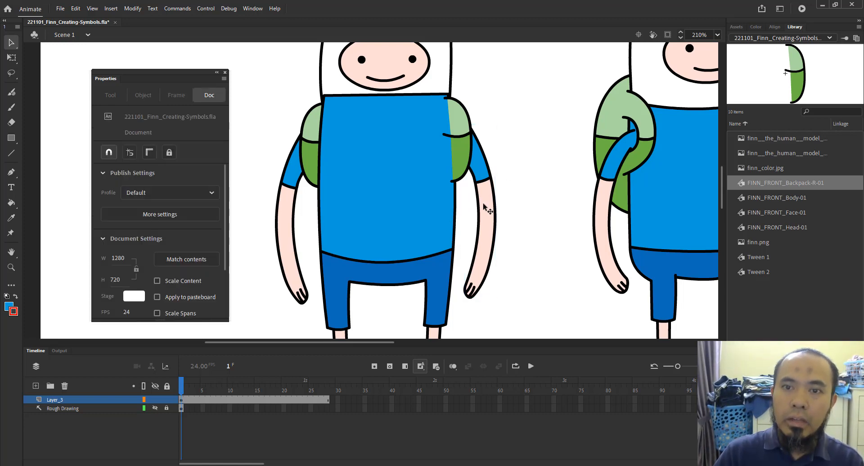
# Convert the front view's right-hand arm group to a Graphic symbol named FINN_FRONT_UpperArm-R-01, with its registration point at top left
pyautogui.click(484, 207)
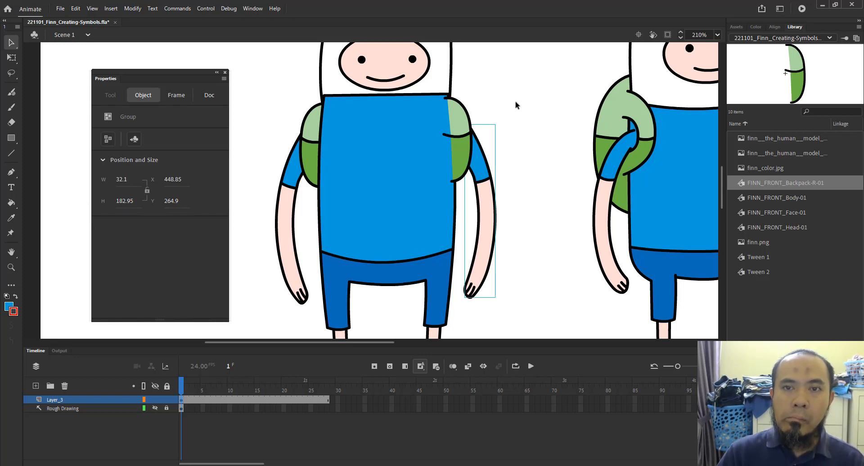
pyautogui.press('F8')
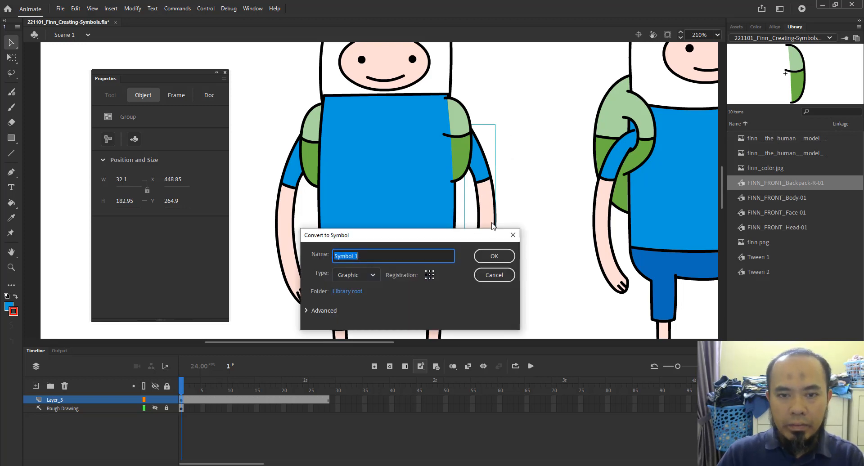
pyautogui.press('BackSpace')
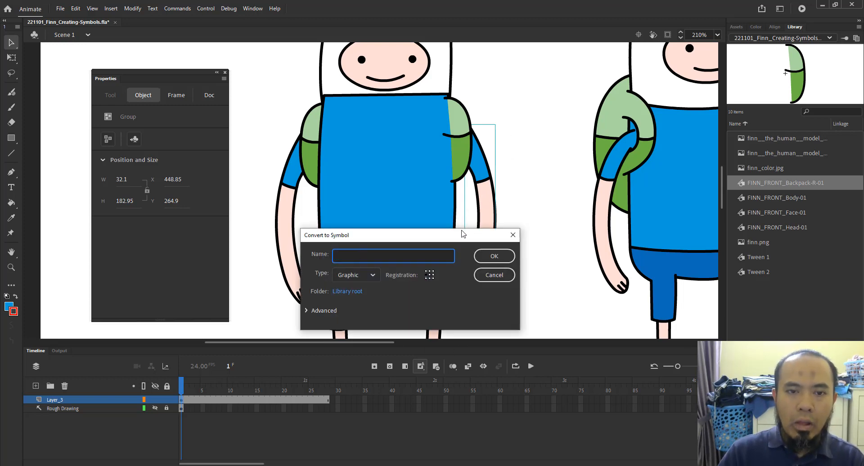
pyautogui.write('FINN_')
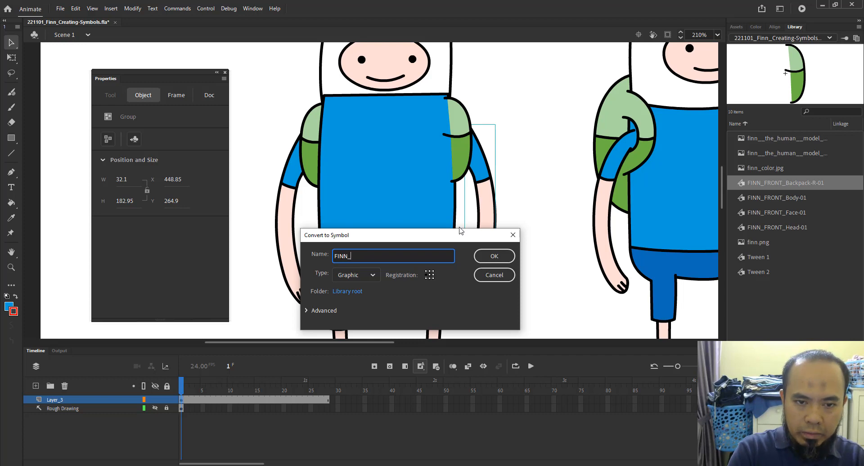
pyautogui.write('FRONT_')
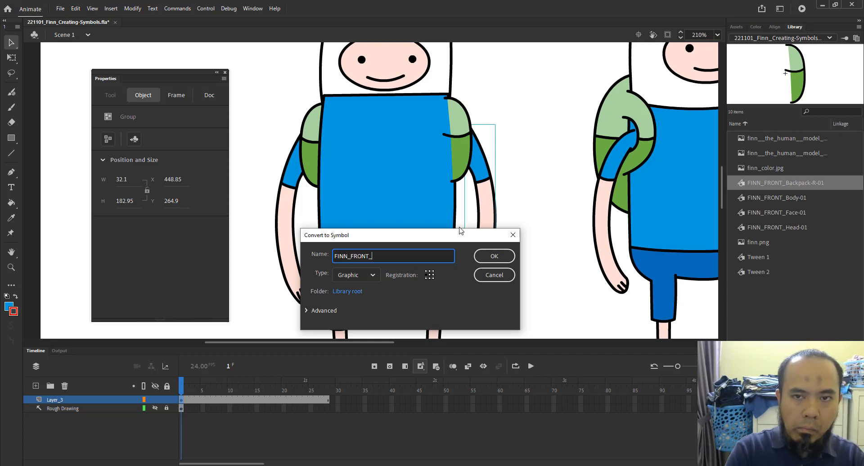
pyautogui.write('Upper')
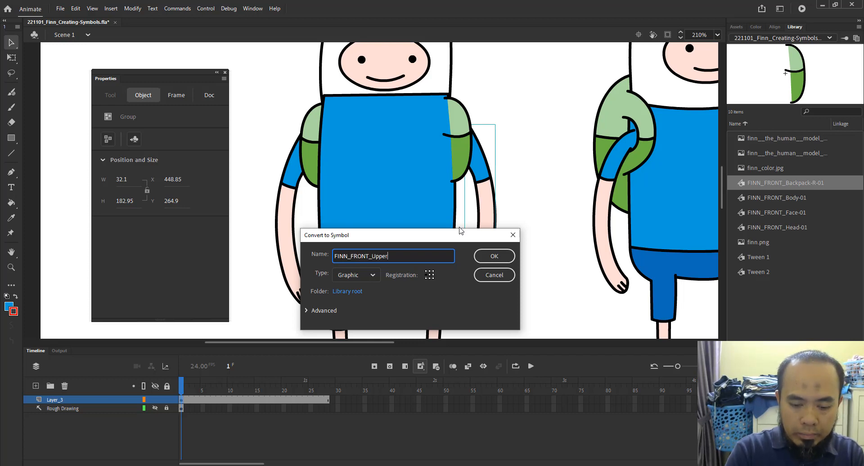
pyautogui.write('Arm_')
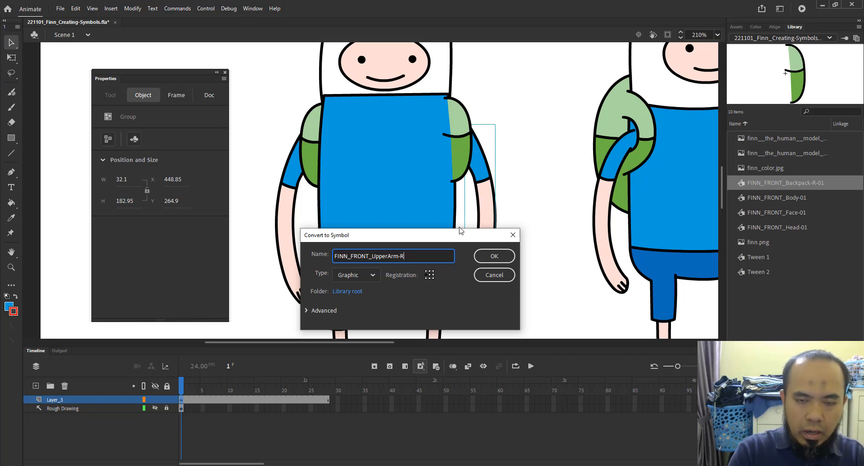
pyautogui.write('1')
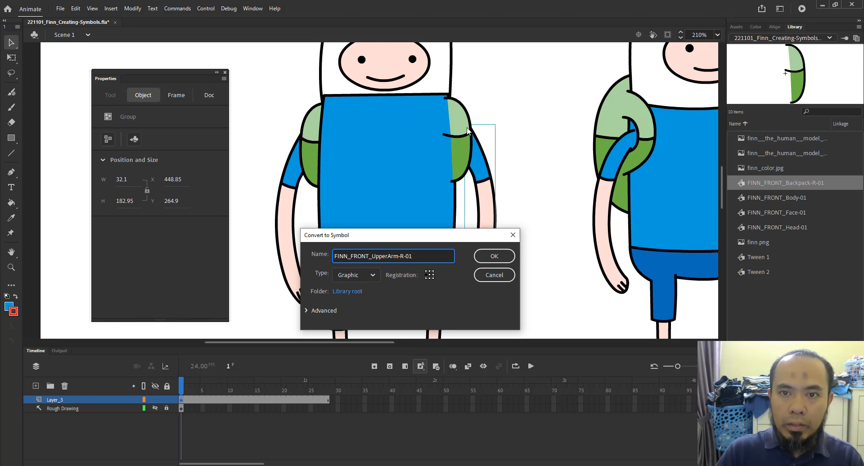
pyautogui.click(428, 276)
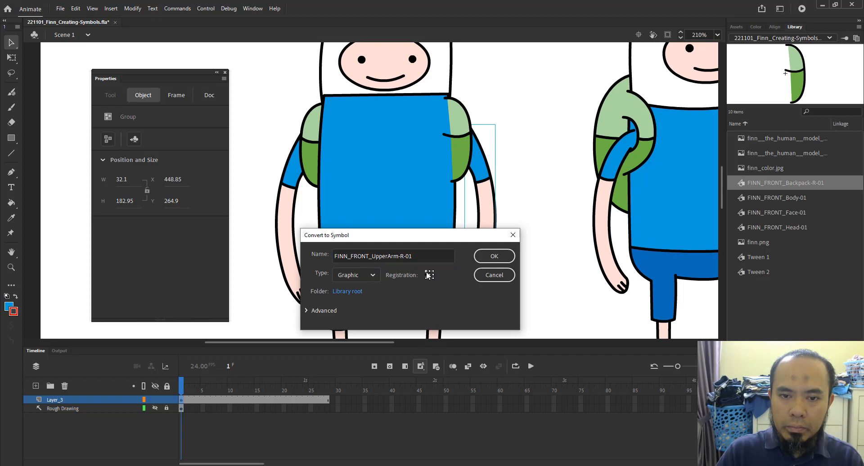
pyautogui.click(495, 256)
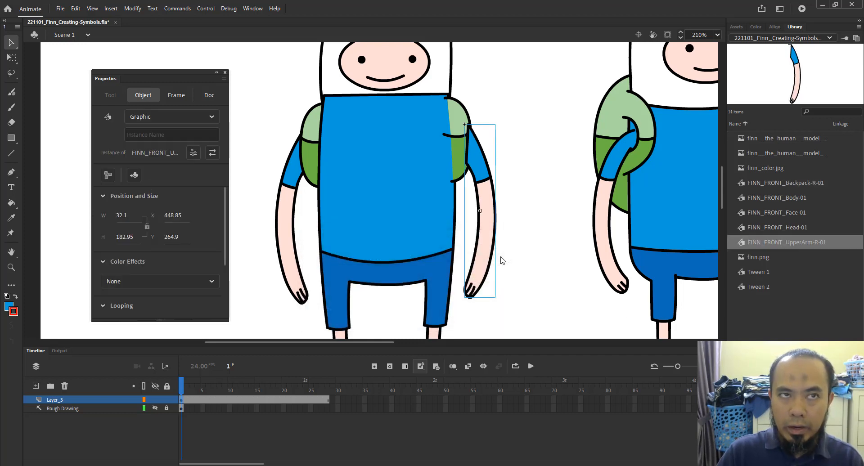
# Inside the arm symbol, create an empty group and draw a slightly tilted red line, about 35 px wide, across the middle of the arm
pyautogui.doubleClick(484, 198)
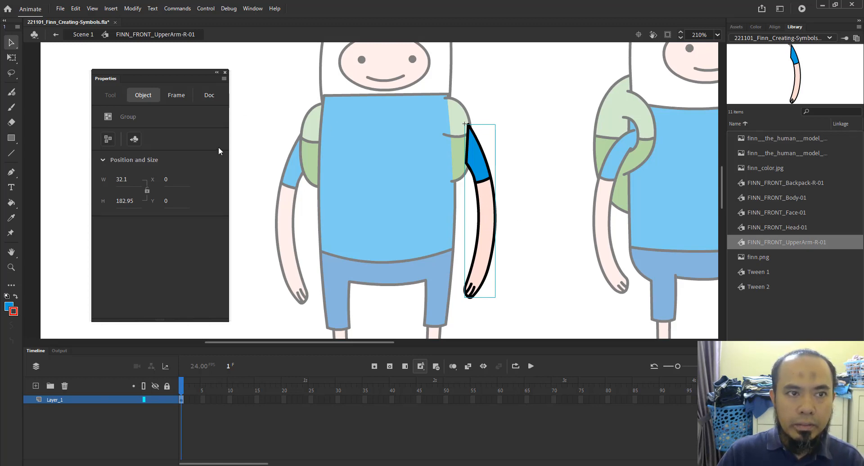
pyautogui.click(551, 195)
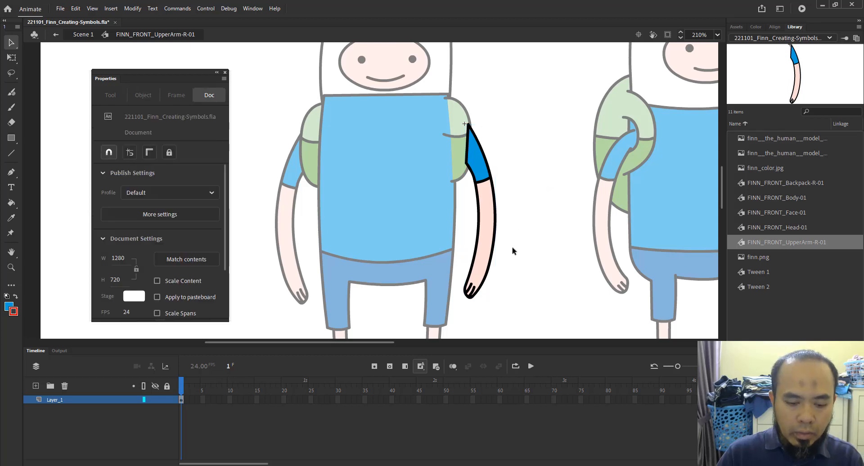
pyautogui.hotkey('ctrl', 'g')
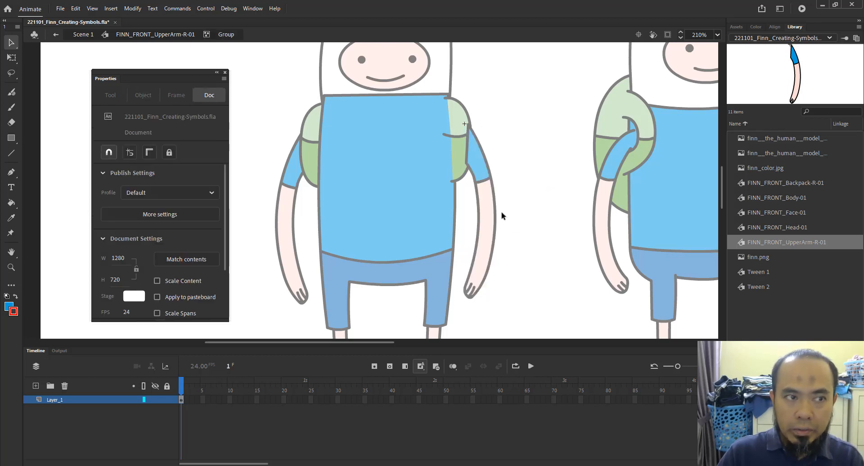
pyautogui.click(11, 154)
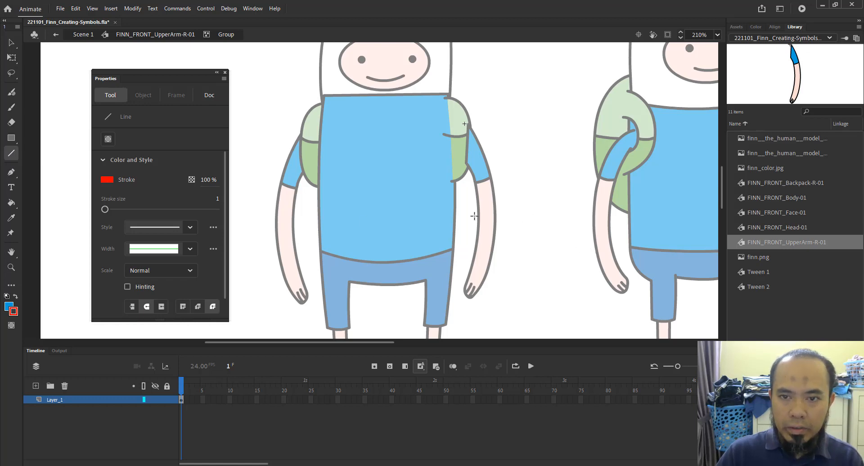
pyautogui.moveTo(472, 217); pyautogui.dragTo(506, 211)
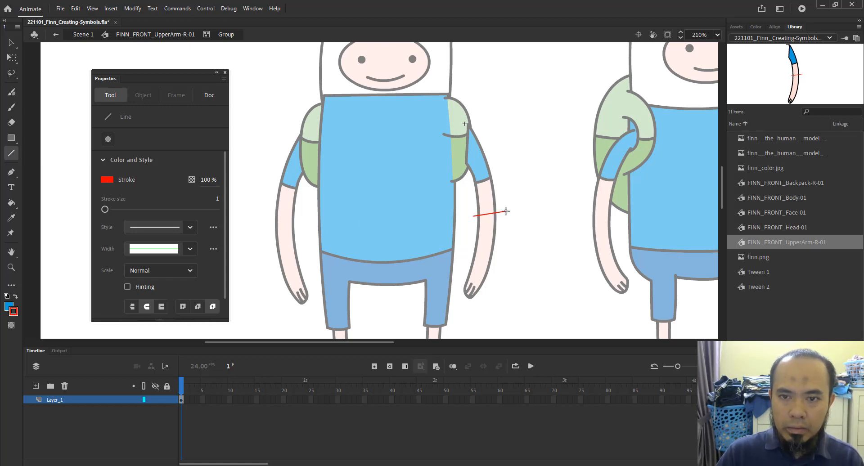
# Turn off Snap to Objects and Snap Bitmaps to Pixels
pyautogui.click(92, 8)
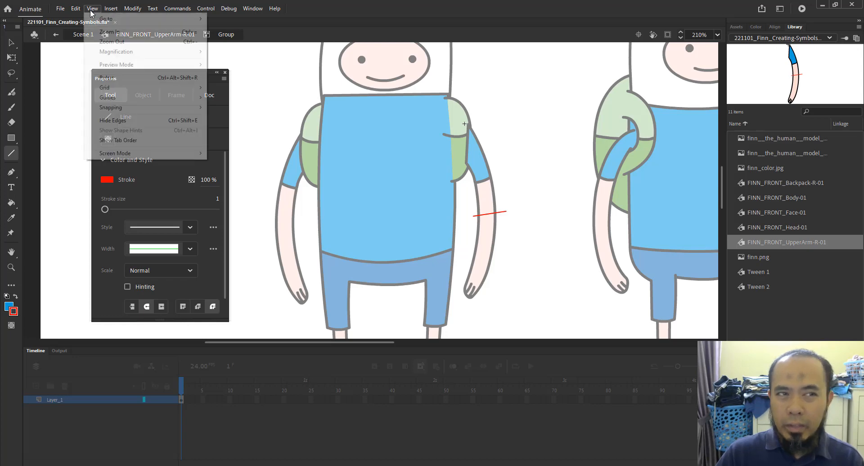
pyautogui.moveTo(125, 107)
pyautogui.click(234, 149)
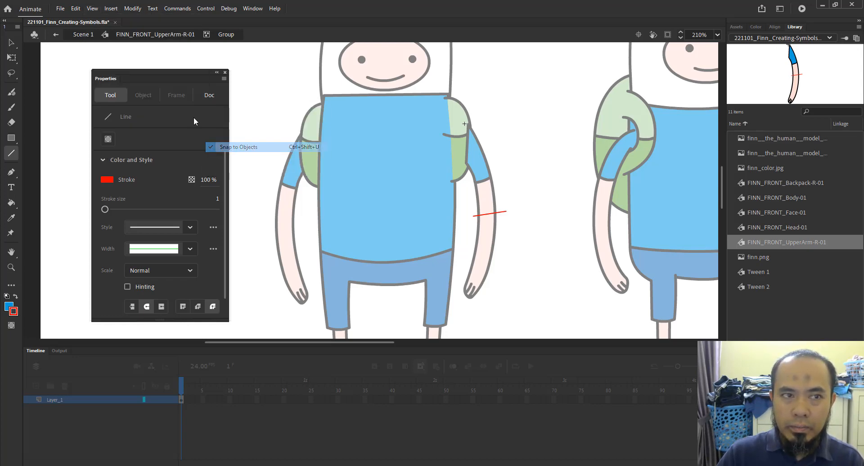
pyautogui.click(93, 8)
pyautogui.moveTo(130, 108)
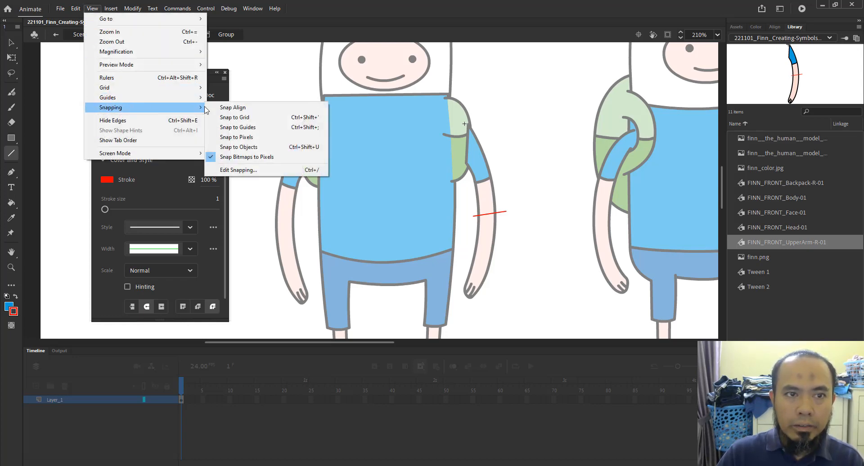
pyautogui.click(235, 157)
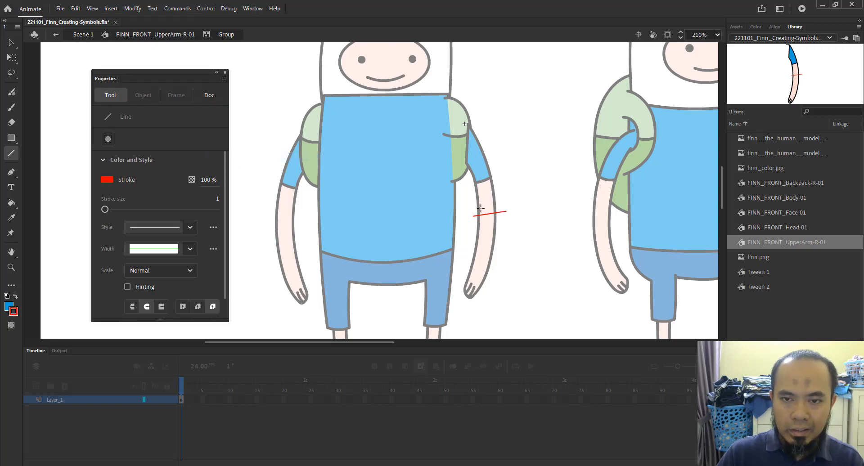
# Examine up close where the red line crosses the arm's outlines
pyautogui.press('z')
pyautogui.moveTo(442, 147); pyautogui.dragTo(554, 242)
pyautogui.moveTo(540, 278); pyautogui.dragTo(590, 239)
pyautogui.press('v')
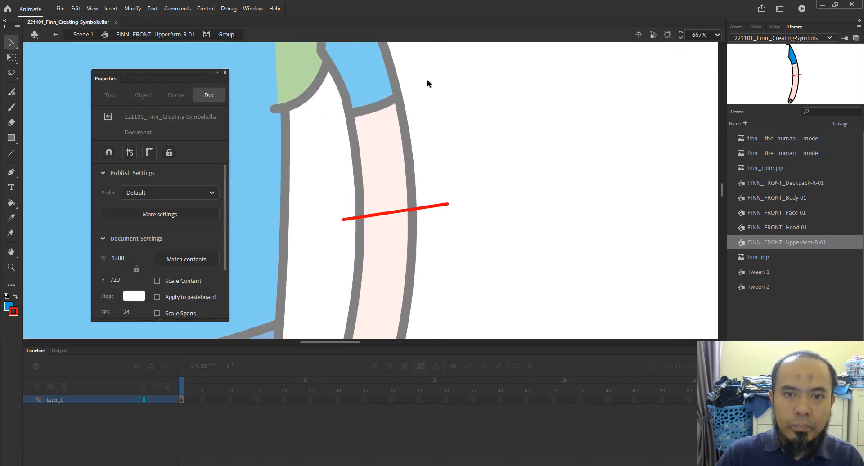
pyautogui.moveTo(408, 108); pyautogui.dragTo(476, 114)
pyautogui.press('z')
pyautogui.keyDown('alt'); pyautogui.click(443, 171); pyautogui.keyUp('alt')
pyautogui.press('v')
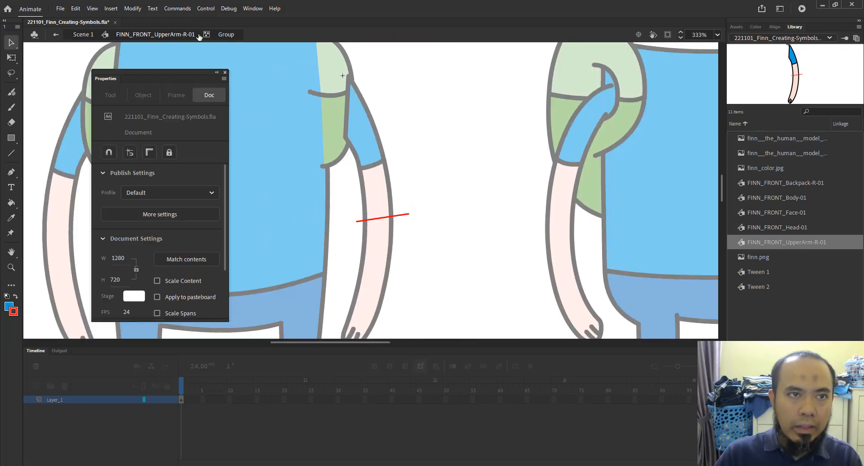
# Return from the line's group to the arm symbol and break apart both the arm group and the red line into shapes
pyautogui.click(171, 36)
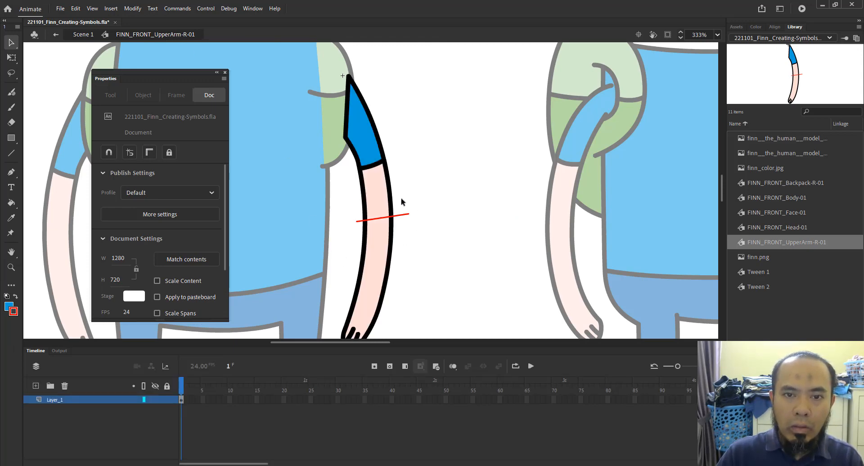
pyautogui.click(369, 185)
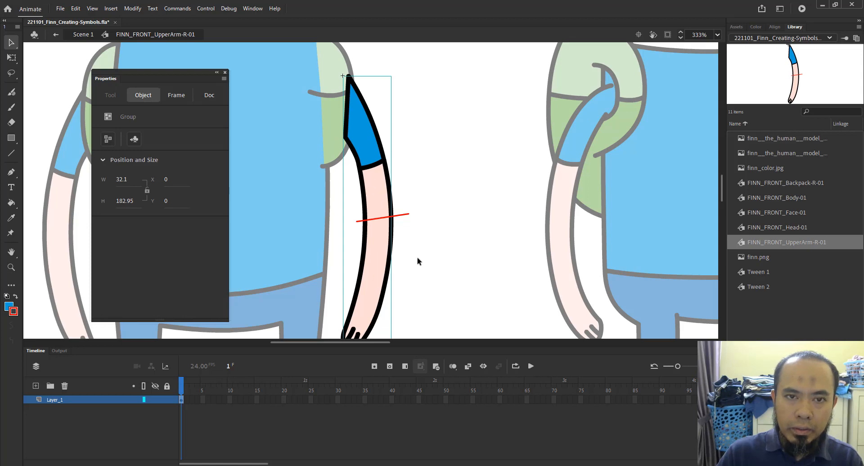
pyautogui.press('z')
pyautogui.keyDown('alt'); pyautogui.click(440, 225); pyautogui.keyUp('alt')
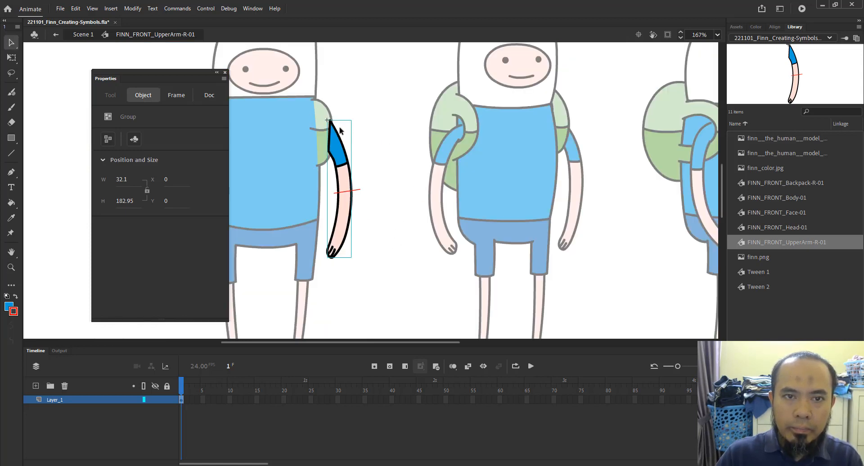
pyautogui.moveTo(403, 260); pyautogui.dragTo(430, 309)
pyautogui.moveTo(422, 228); pyautogui.dragTo(461, 232)
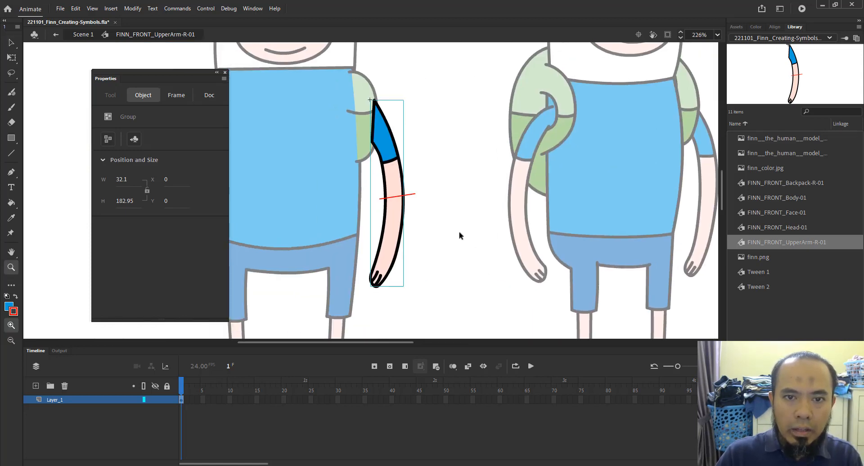
pyautogui.press('v')
pyautogui.moveTo(346, 69); pyautogui.dragTo(459, 305)
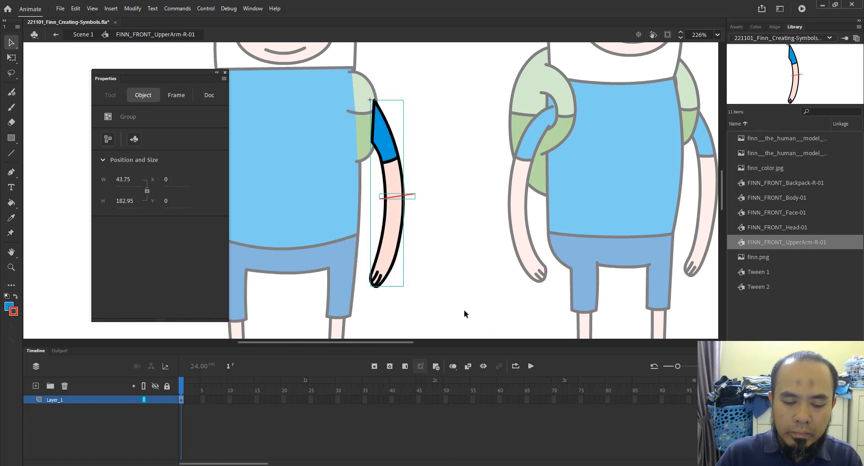
pyautogui.click(133, 8)
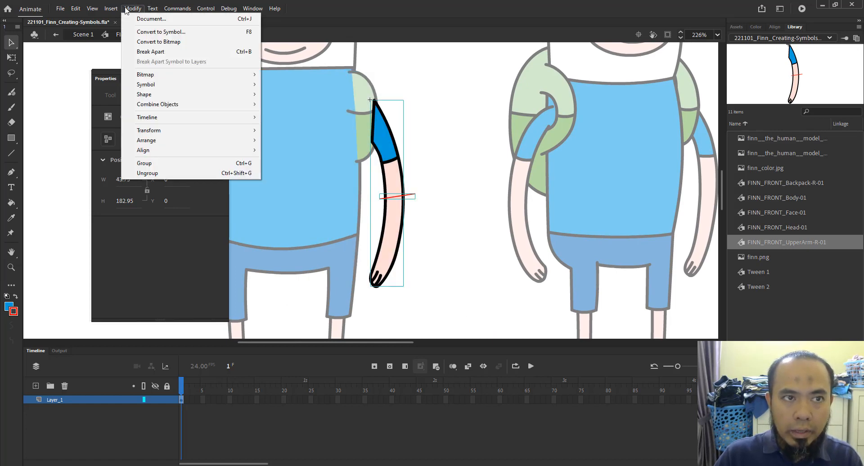
pyautogui.click(250, 54)
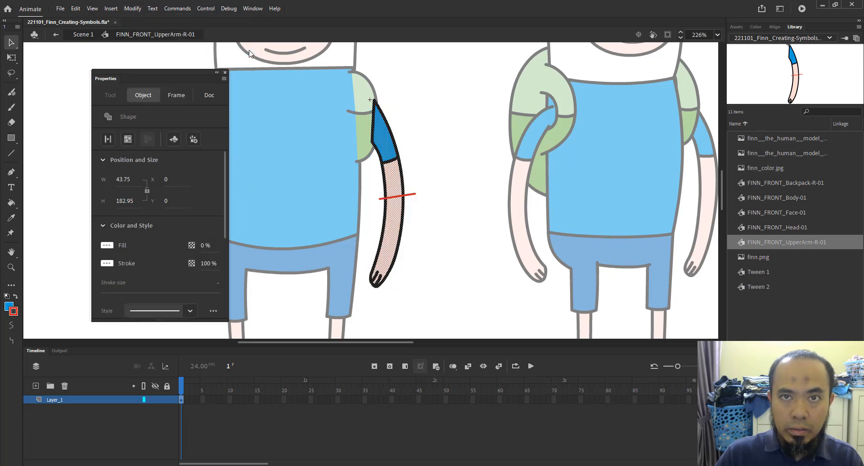
# Delete the arm's skin fill and all its outlines below the red line, including the hand
pyautogui.click(433, 238)
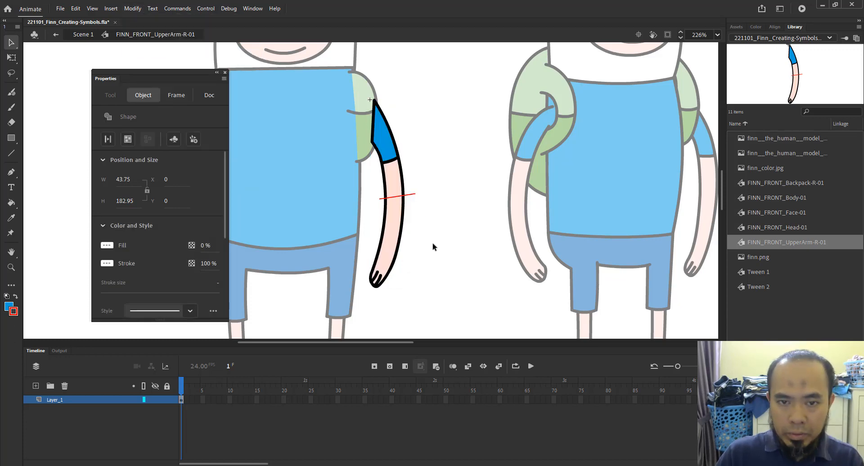
pyautogui.click(392, 232)
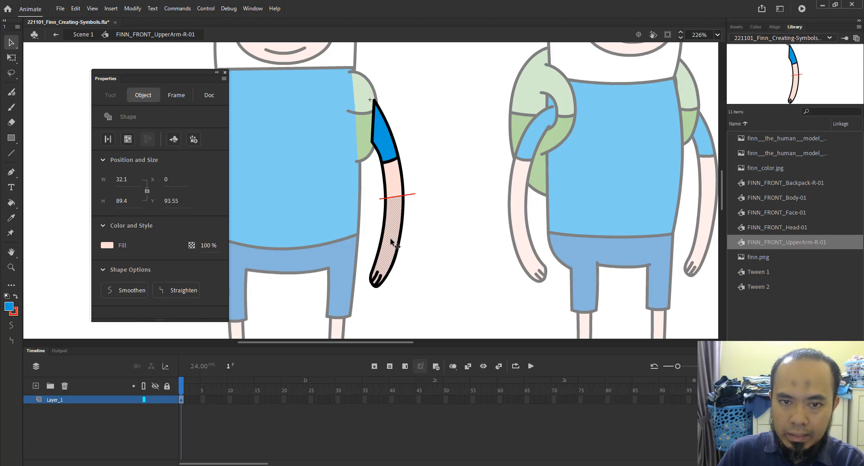
pyautogui.press('Delete')
pyautogui.click(385, 216)
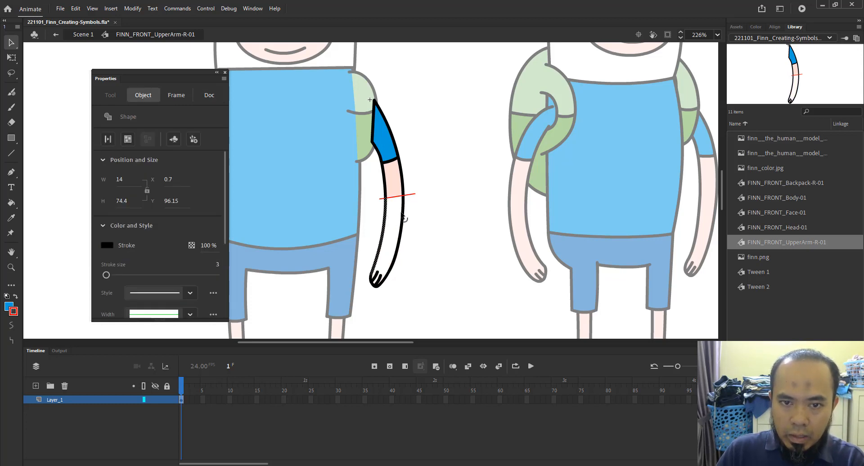
pyautogui.keyDown('shift'); pyautogui.click(402, 214); pyautogui.keyUp('shift')
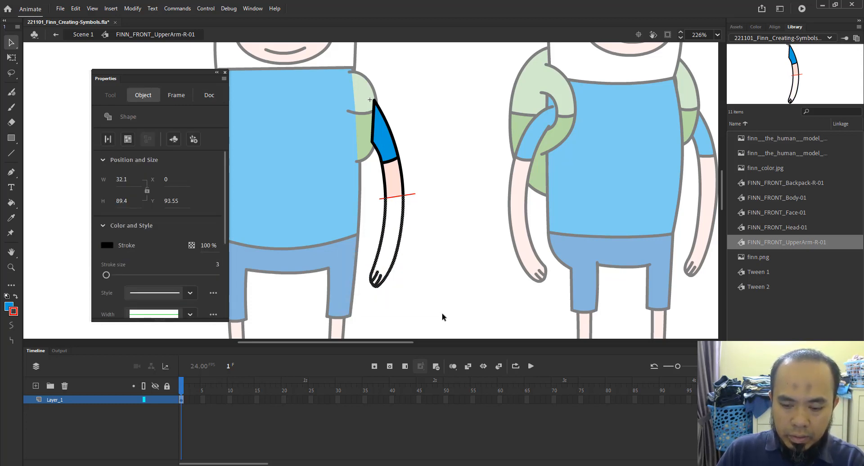
pyautogui.press('Delete')
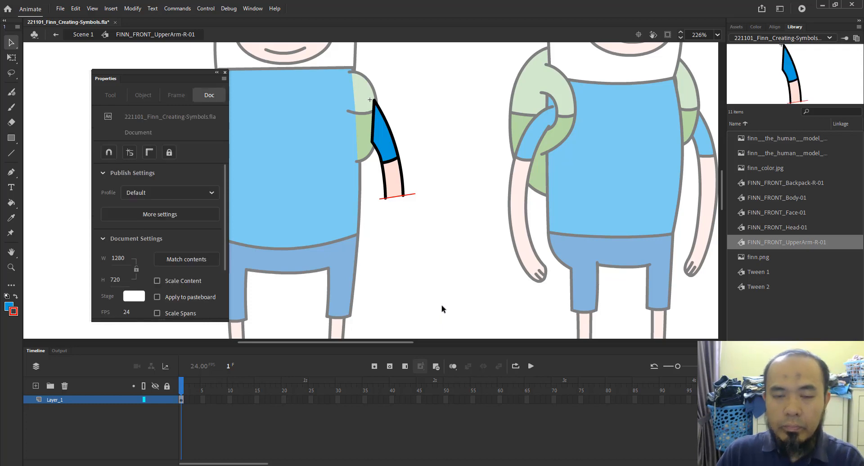
# Delete the red dividing line at the cut end of the upper arm
pyautogui.click(411, 195)
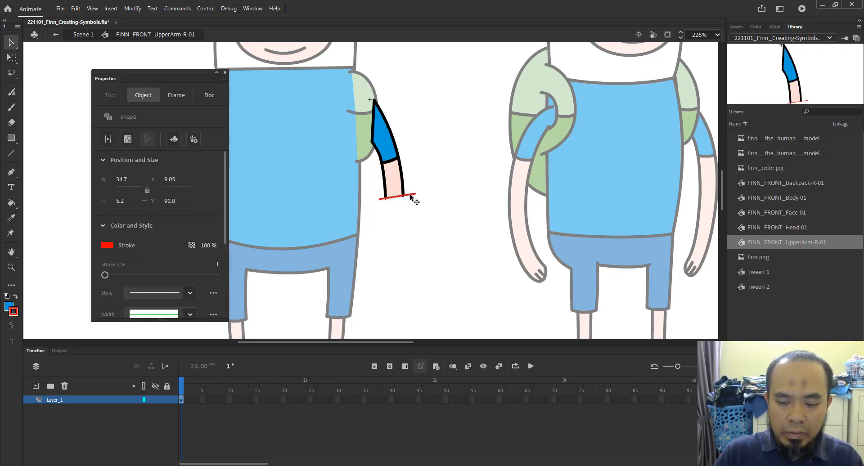
pyautogui.press('Delete')
pyautogui.press('z')
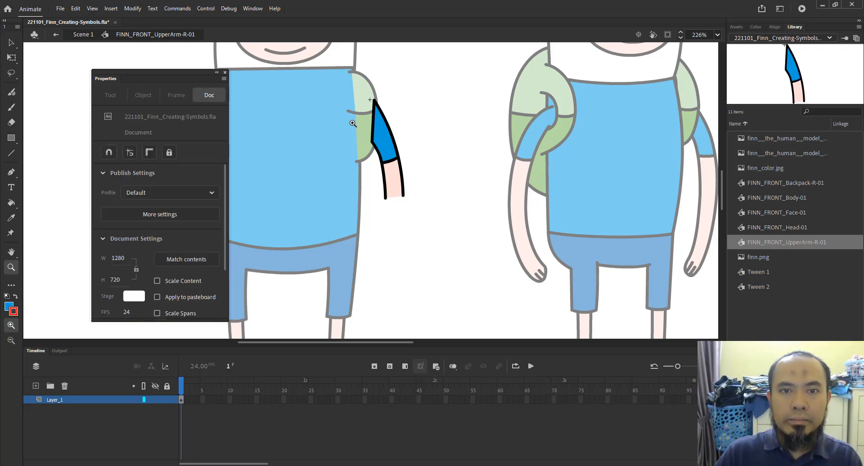
# Round off the upper arm's cut skin fill by curving its lower edge outward, and return to Scene 1
pyautogui.moveTo(343, 103); pyautogui.dragTo(450, 234)
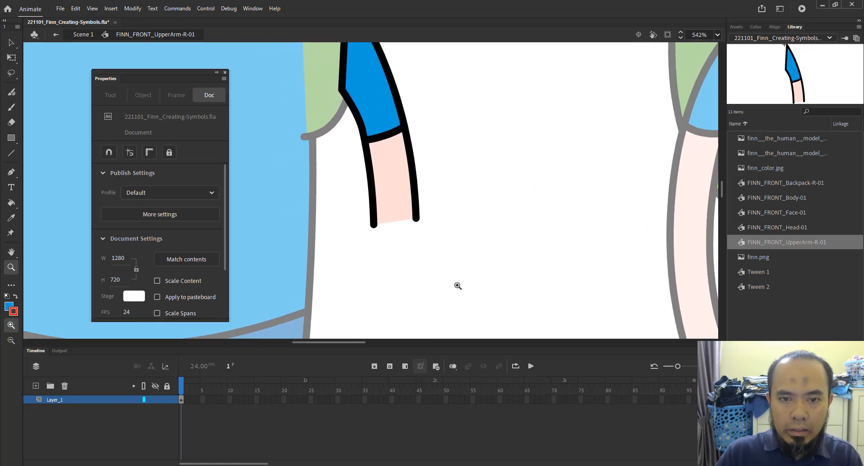
pyautogui.press('v')
pyautogui.moveTo(393, 224); pyautogui.dragTo(394, 237)
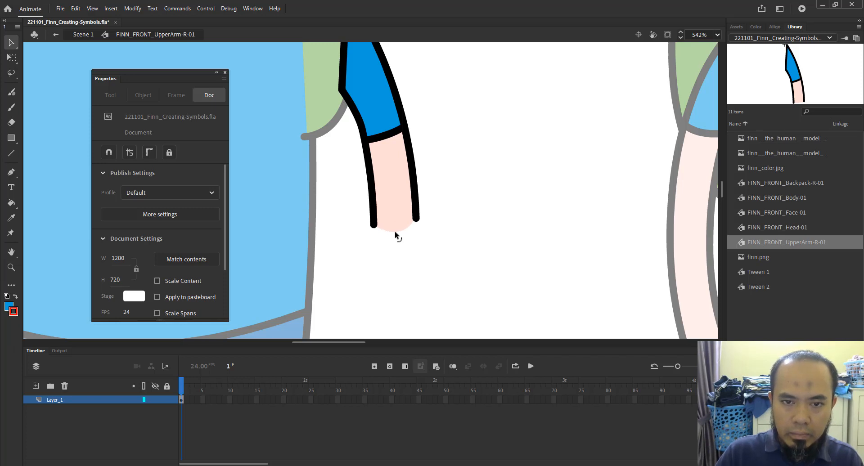
pyautogui.moveTo(395, 234); pyautogui.dragTo(396, 237)
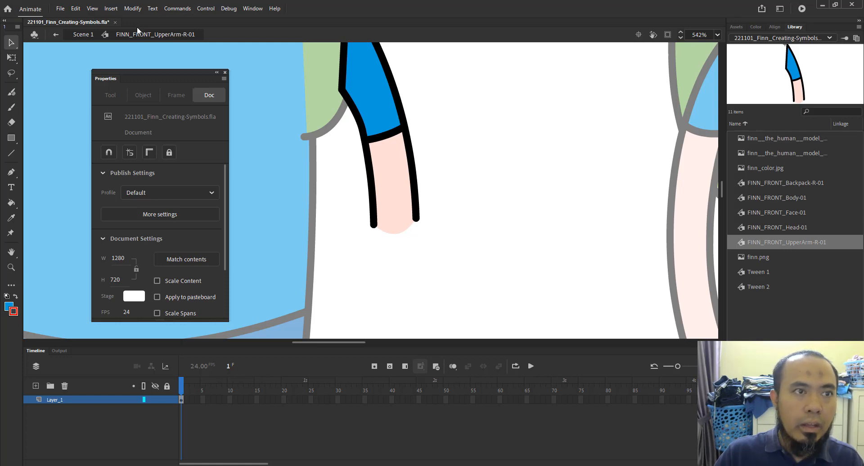
pyautogui.click(82, 36)
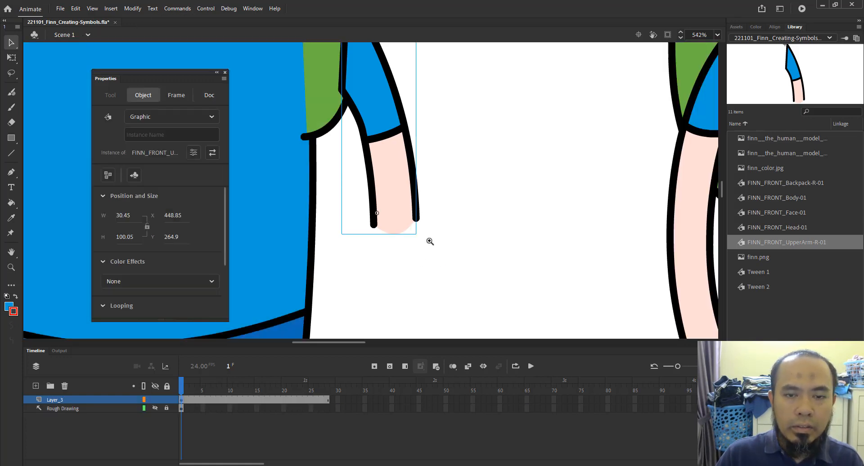
pyautogui.press('z')
pyautogui.keyDown('alt'); pyautogui.click(428, 218); pyautogui.keyUp('alt')
pyautogui.moveTo(435, 189); pyautogui.dragTo(469, 222)
pyautogui.press('v')
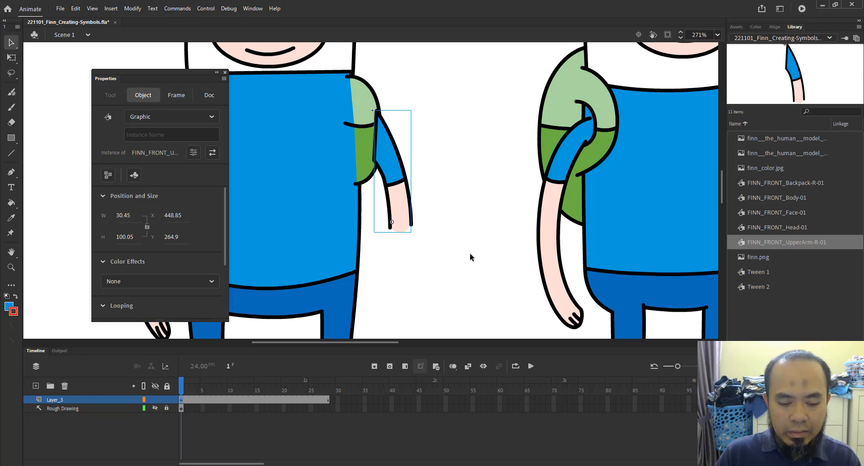
pyautogui.hotkey('ctrl', 'v')
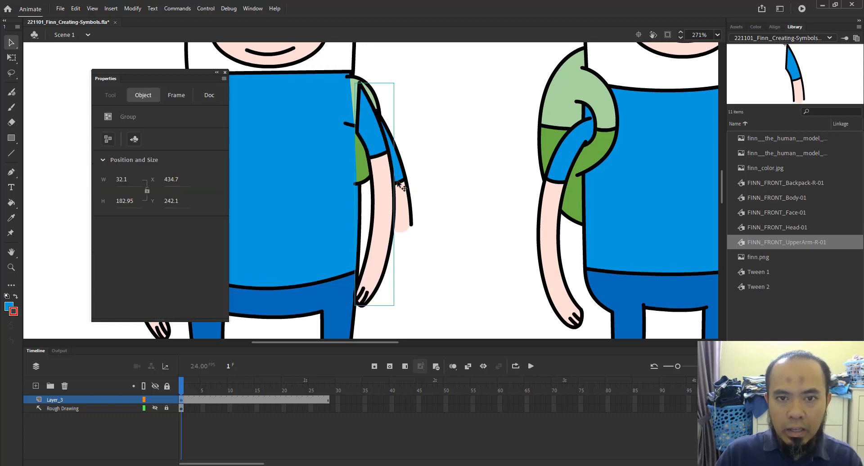
pyautogui.moveTo(385, 184); pyautogui.dragTo(484, 178)
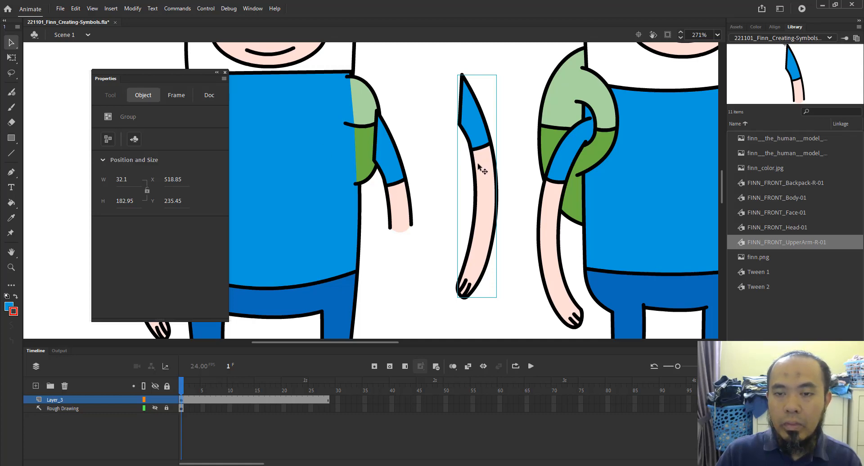
pyautogui.press('Delete')
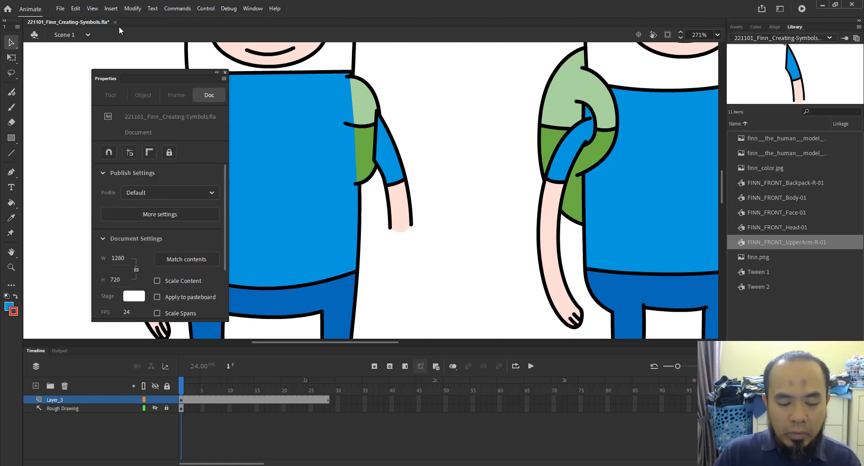
pyautogui.hotkey('ctrl', 'v')
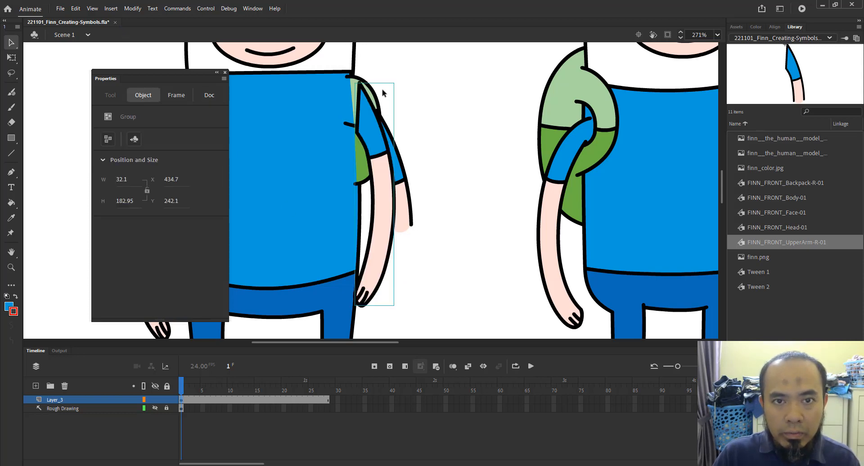
pyautogui.press('Delete')
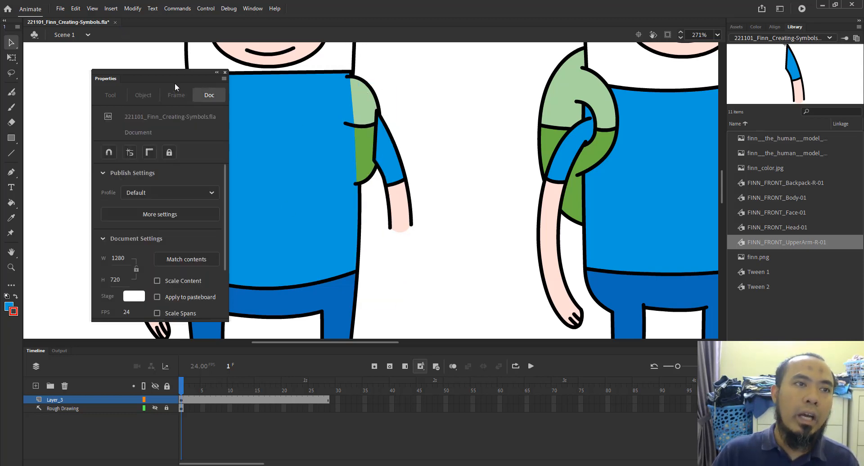
# Paste the copied full arm in place over the upper-arm symbol
pyautogui.click(74, 9)
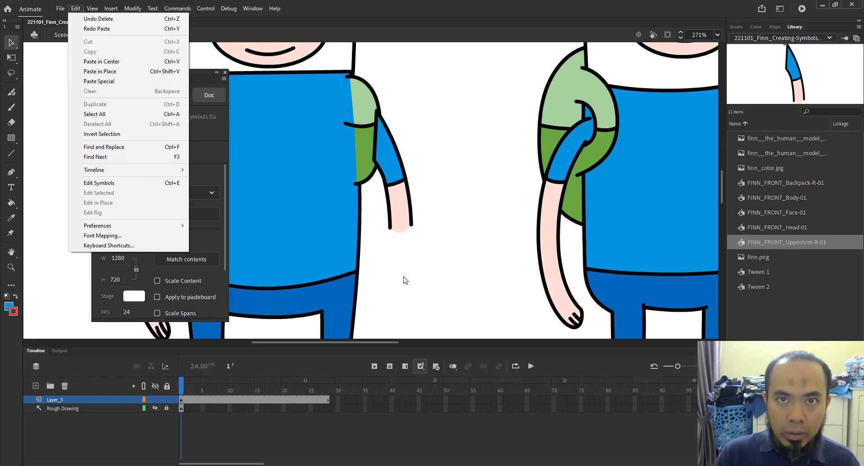
pyautogui.click(162, 72)
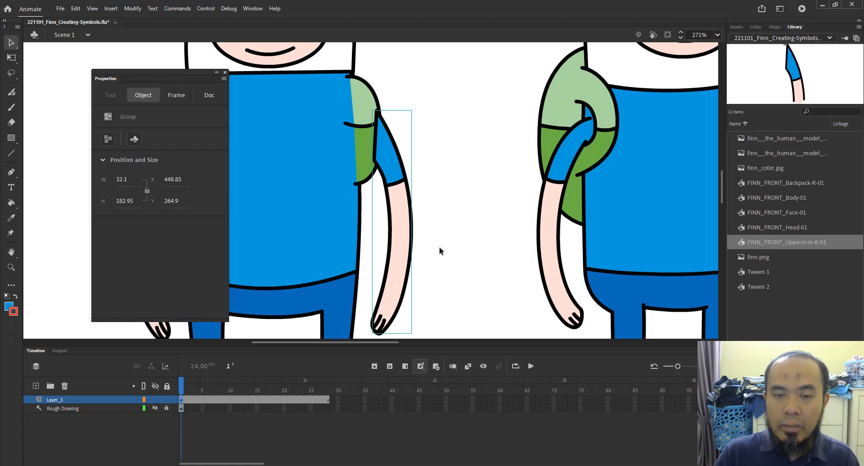
pyautogui.moveTo(448, 233); pyautogui.dragTo(546, 261)
pyautogui.hotkey('ctrl', 'z')
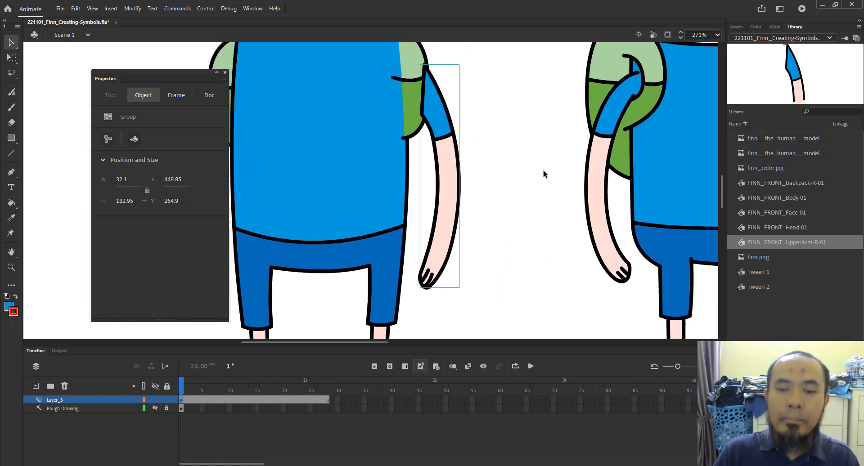
# Convert the pasted arm to a Graphic symbol named FINN_FRONT_LowerArm-R-01 with its registration point at top centre
pyautogui.press('F8')
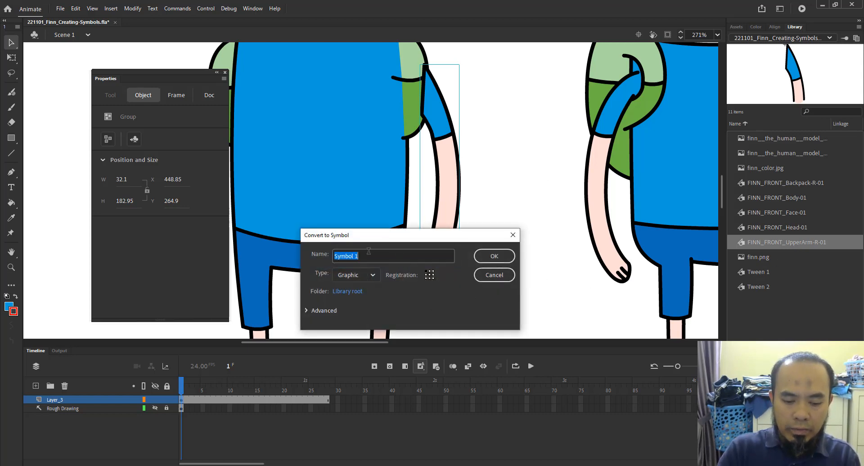
pyautogui.write('FINN_FRONT_LowerArm-R-01')
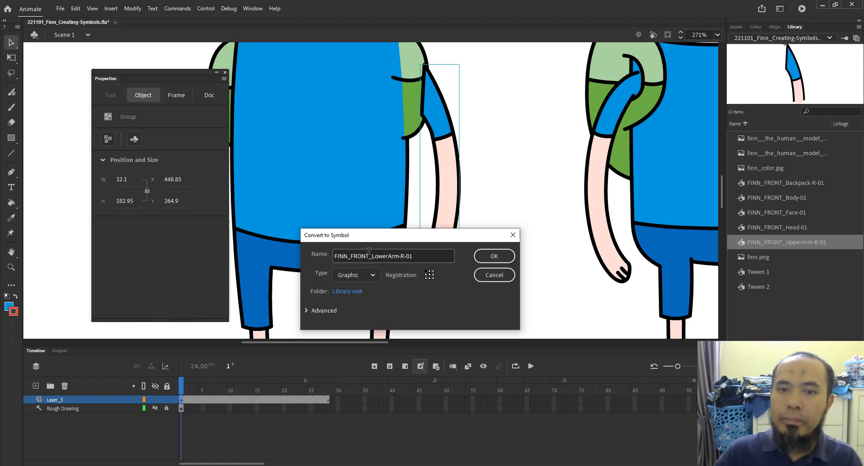
pyautogui.moveTo(438, 235); pyautogui.dragTo(469, 315)
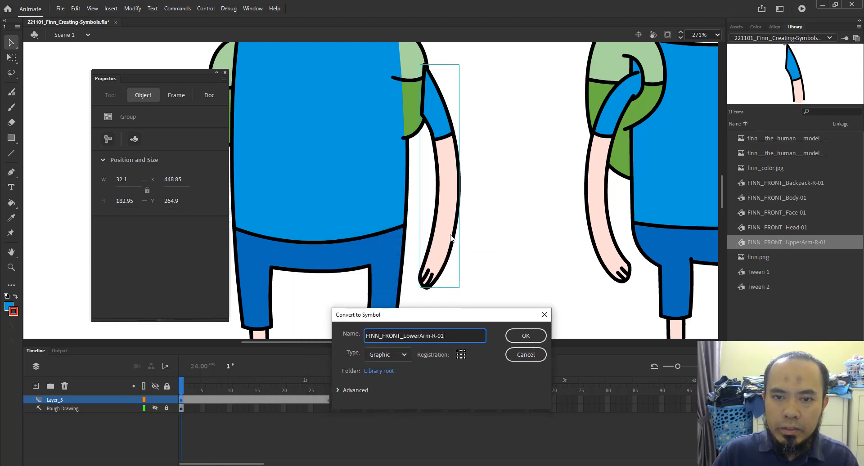
pyautogui.click(460, 354)
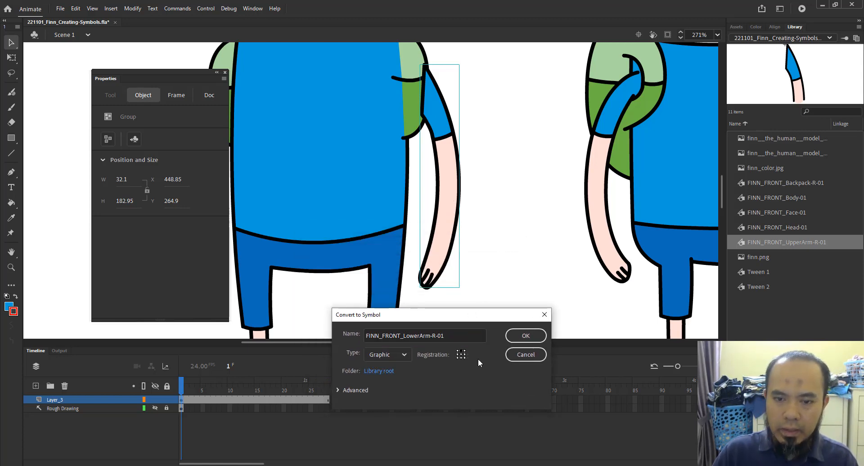
pyautogui.click(527, 335)
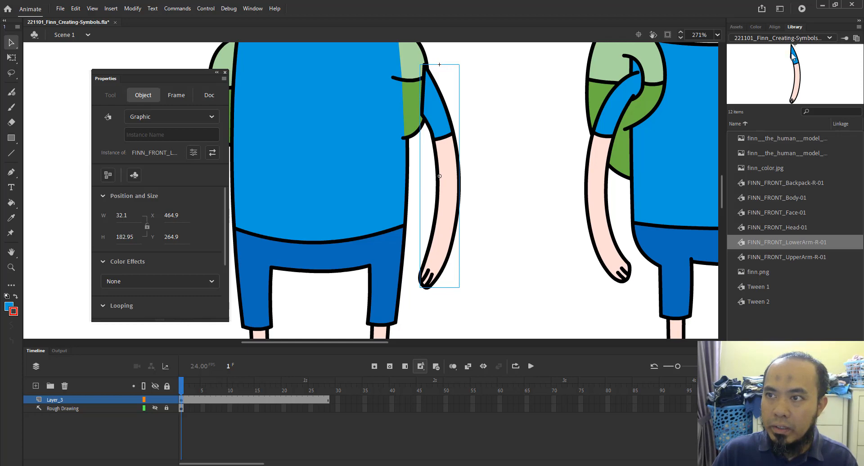
# Inside the lower-arm symbol, create an empty group and draw a slanted red line about 45 px wide across the forearm
pyautogui.doubleClick(439, 245)
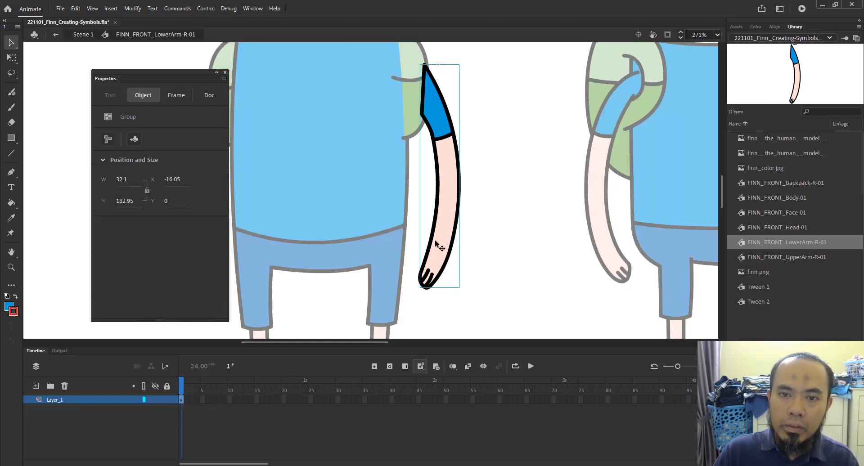
pyautogui.click(498, 188)
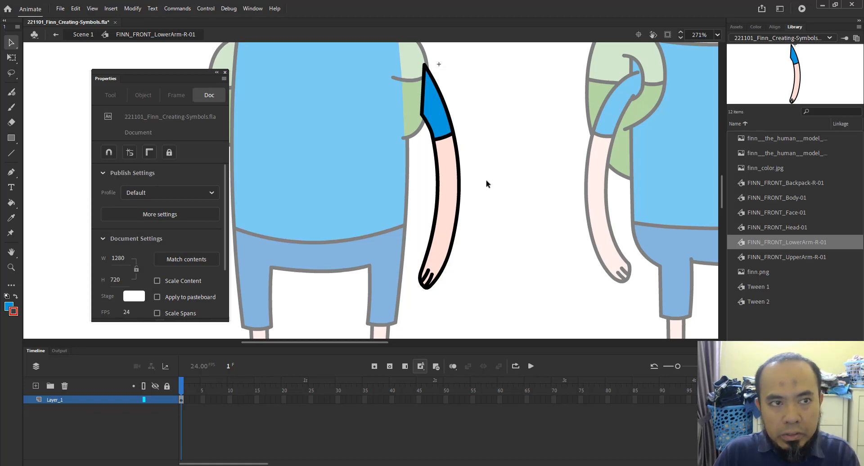
pyautogui.hotkey('ctrl', 'g')
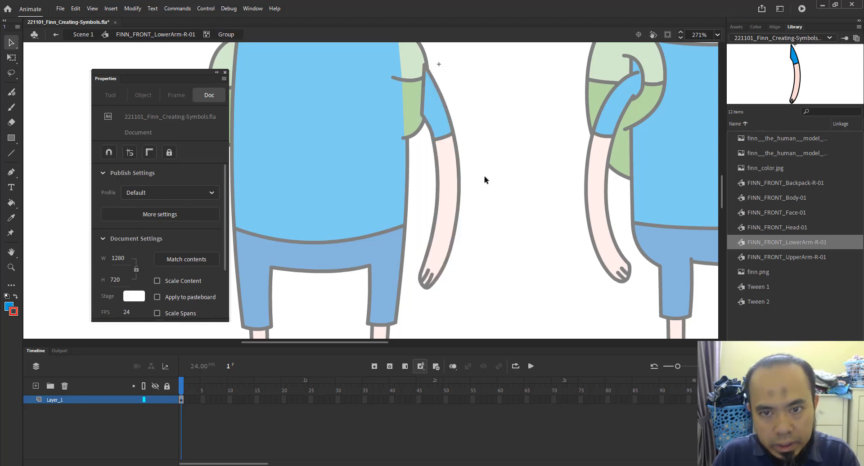
pyautogui.click(11, 154)
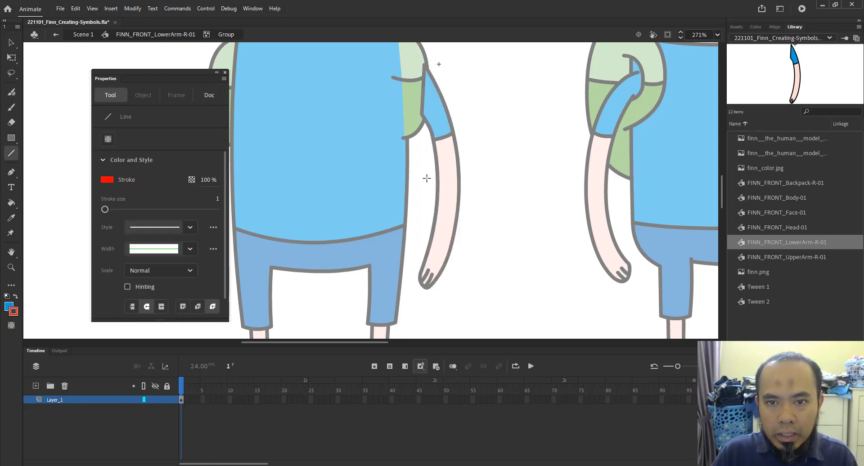
pyautogui.moveTo(425, 181)
pyautogui.mouseDown()
pyautogui.moveTo(480, 169)
pyautogui.moveTo(457, 181)
pyautogui.moveTo(458, 174)
pyautogui.mouseUp()
# Lower the red line to just below the upper arm's cut end and tilt it downward to the right, about 51 px wide
pyautogui.press('v')
pyautogui.click(460, 174)
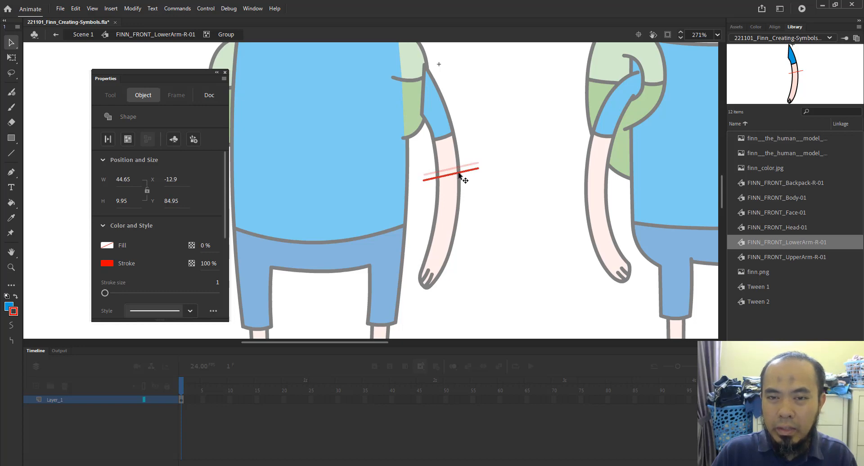
pyautogui.moveTo(459, 175); pyautogui.dragTo(454, 193)
pyautogui.moveTo(459, 190)
pyautogui.mouseDown()
pyautogui.moveTo(485, 203)
pyautogui.moveTo(466, 197)
pyautogui.mouseUp()
pyautogui.click(480, 188)
pyautogui.click(467, 202)
pyautogui.click(498, 171)
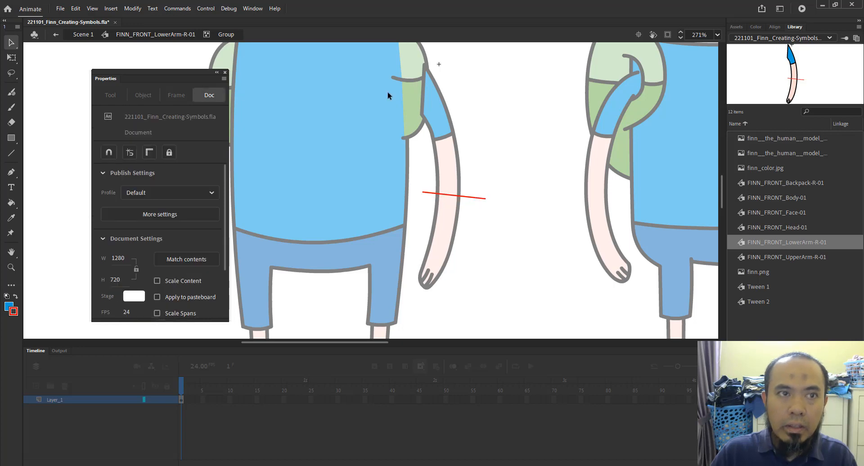
# Return from the line's group to the lower-arm symbol and break apart both the arm group and the red line
pyautogui.click(185, 36)
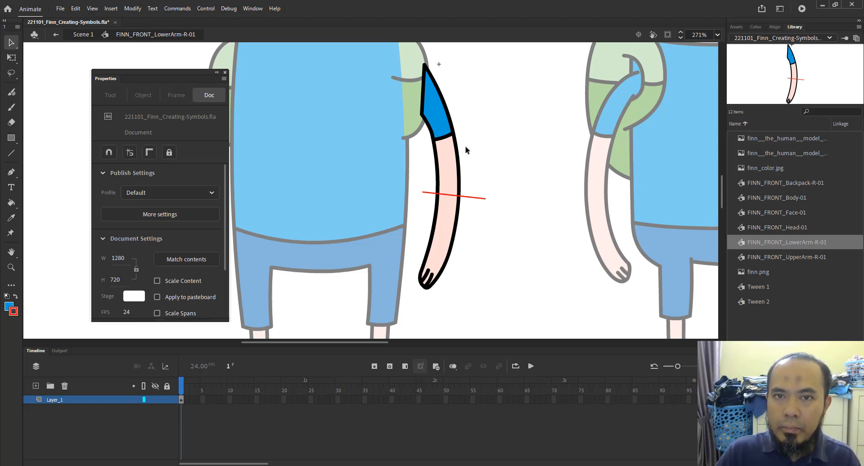
pyautogui.hotkey('ctrl', 'v')
pyautogui.hotkey('ctrl', 'z')
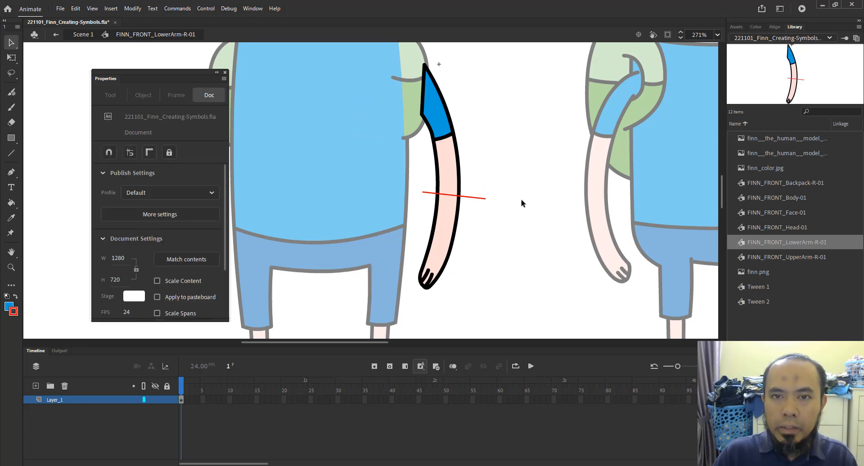
pyautogui.hotkey('ctrl', 'a')
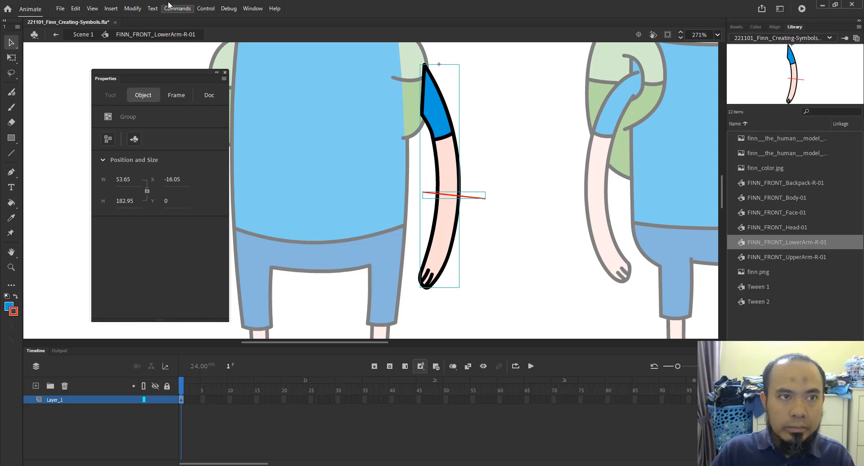
pyautogui.click(132, 8)
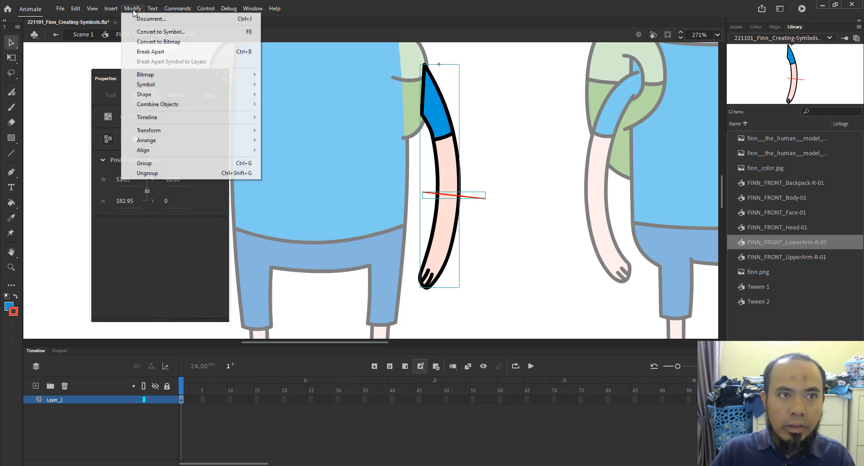
pyautogui.click(214, 53)
pyautogui.click(529, 269)
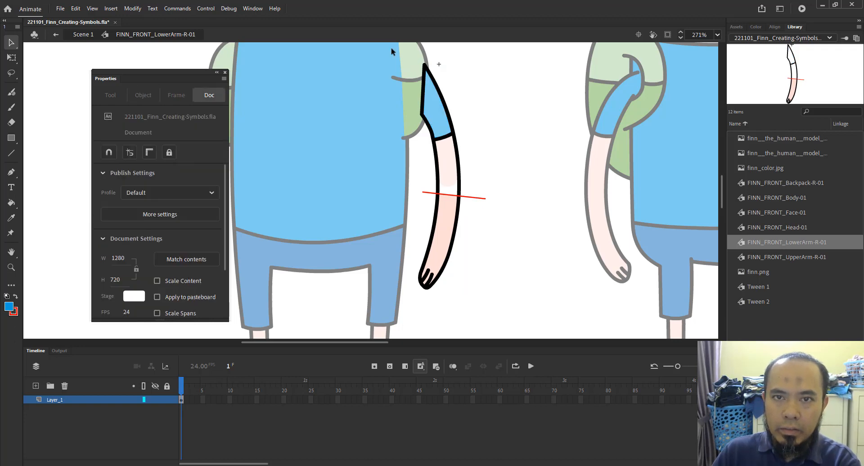
# Delete the sleeve and skin fills and all the arm's outlines above the red line
pyautogui.moveTo(392, 49); pyautogui.dragTo(527, 178)
pyautogui.press('Delete')
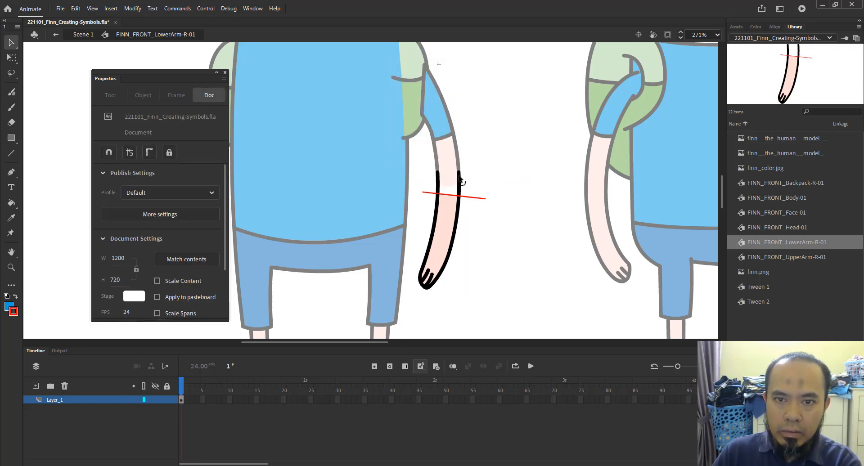
pyautogui.click(459, 180)
pyautogui.keyDown('shift'); pyautogui.click(438, 180); pyautogui.keyUp('shift')
pyautogui.press('Delete')
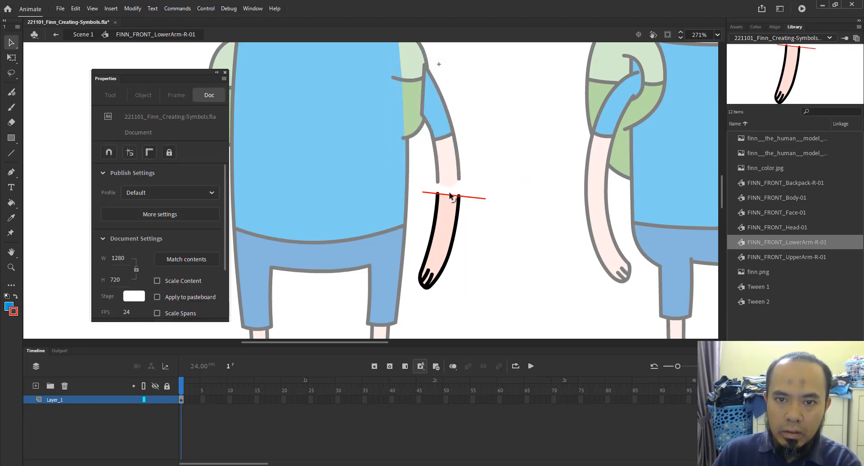
# Delete the red dividing line and curve the lower arm's cut skin edge slightly upward
pyautogui.click(449, 194)
pyautogui.doubleClick(477, 198)
pyautogui.press('Delete')
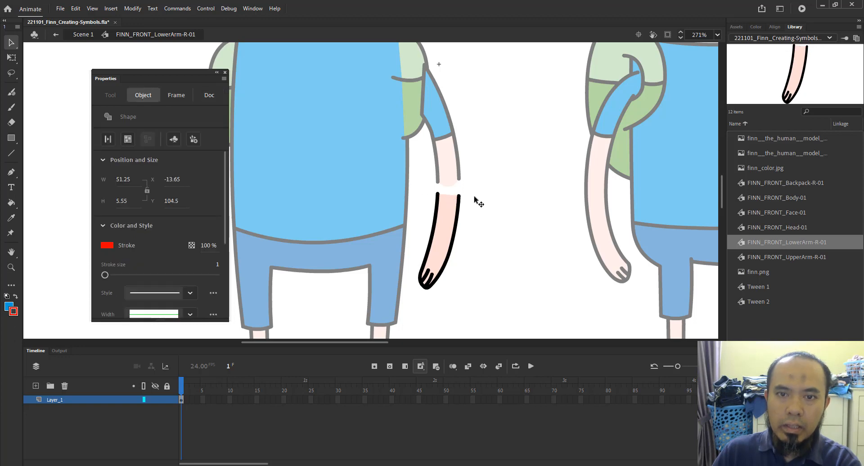
pyautogui.moveTo(450, 194); pyautogui.dragTo(451, 185)
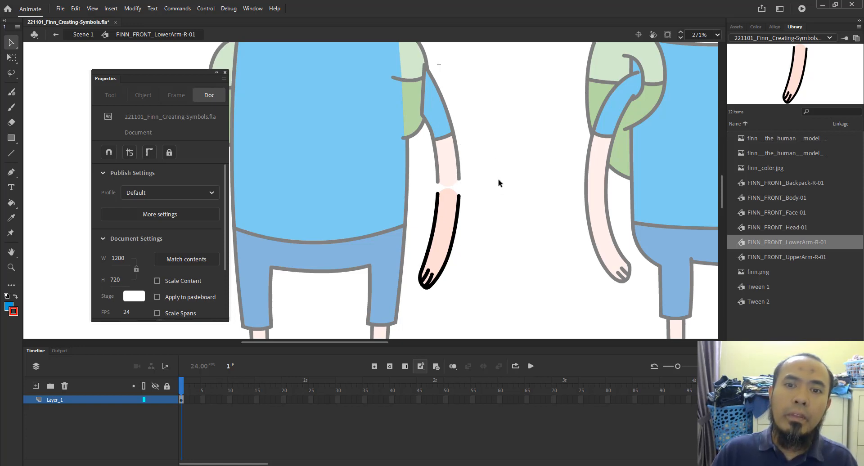
# Replace the upper-arm instance in Scene 1 with the original full arm group, pasted in place
pyautogui.click(89, 35)
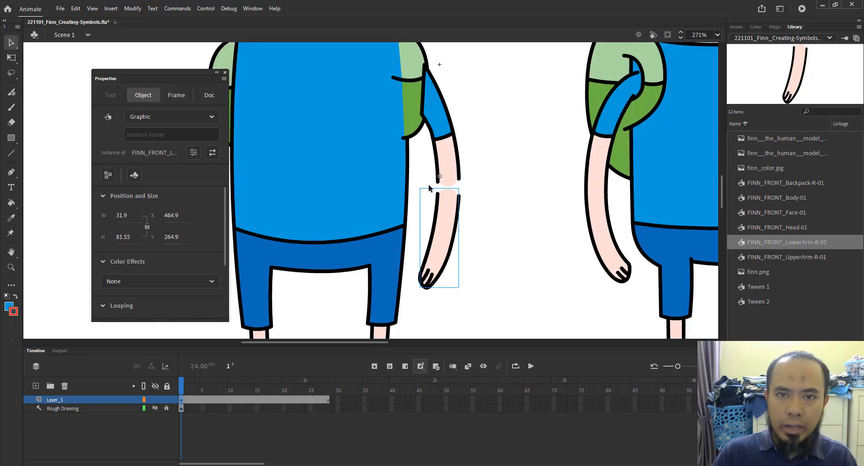
pyautogui.click(539, 106)
pyautogui.click(451, 135)
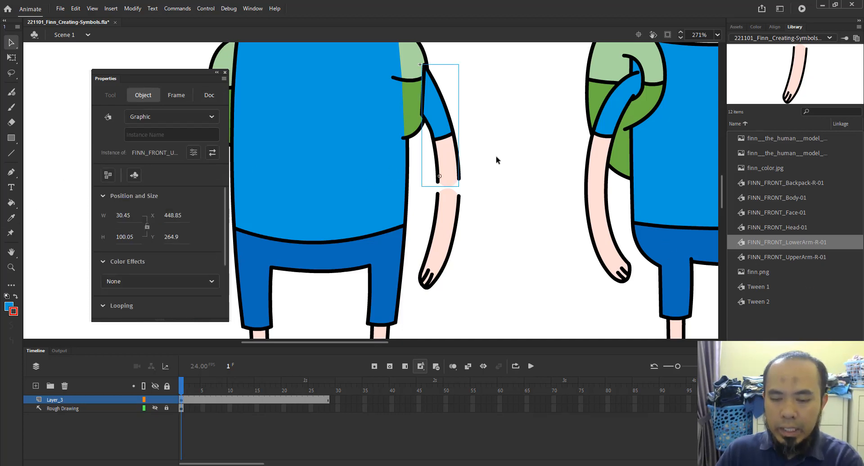
pyautogui.press('Delete')
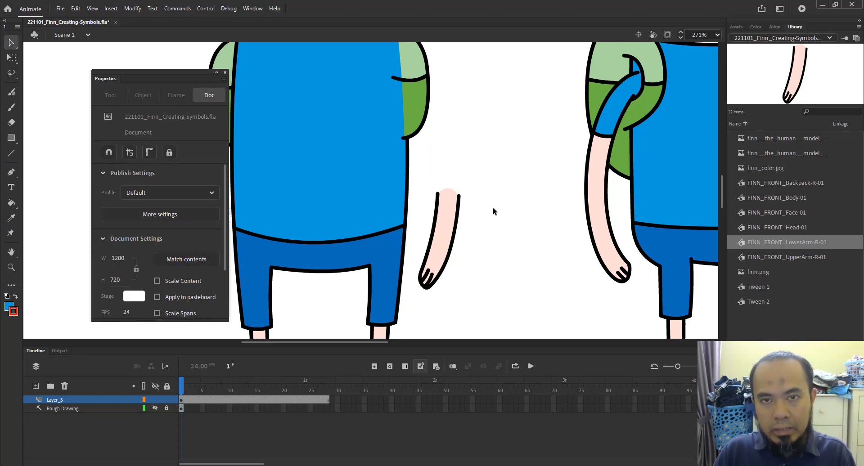
pyautogui.hotkey('ctrl', 'z')
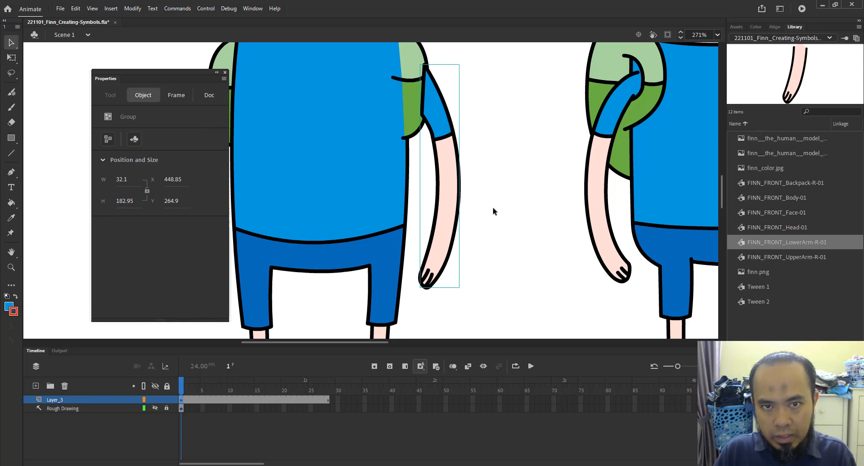
pyautogui.press('F8')
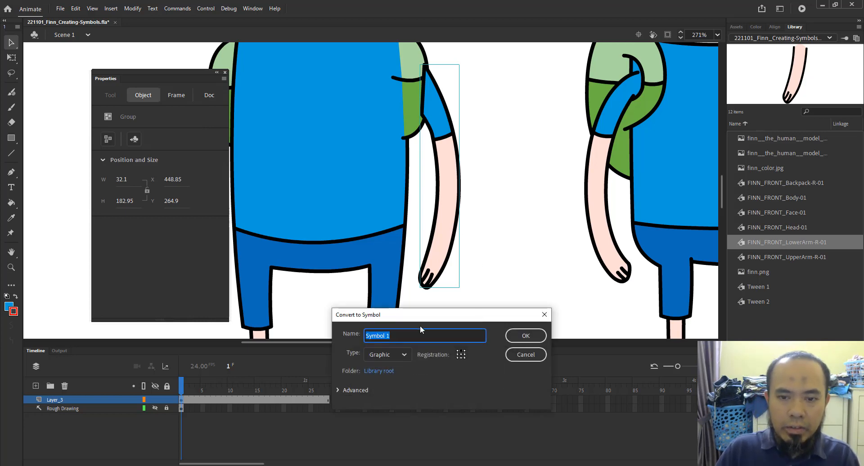
pyautogui.write('FINN')
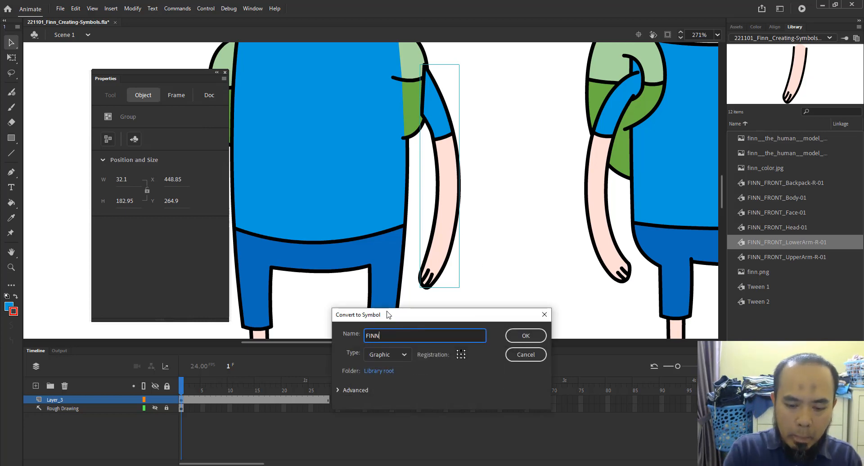
pyautogui.write('_FRONT_U')
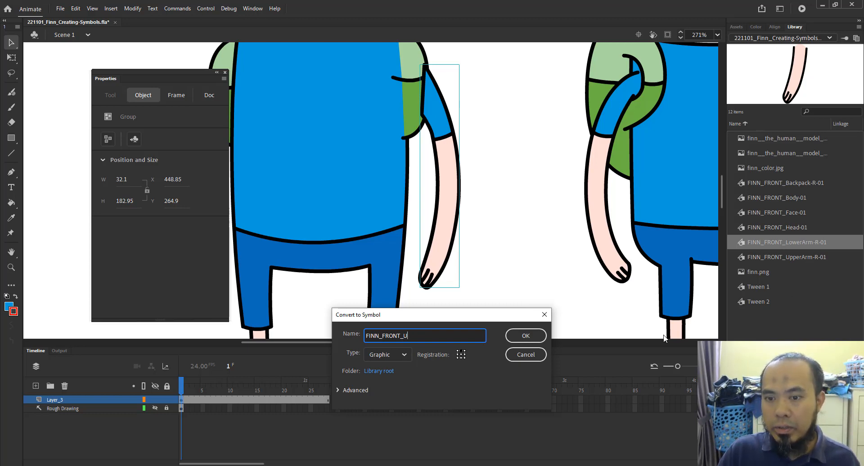
pyautogui.click(536, 355)
# Delete the FINN_FRONT_UpperArm-R-01 symbol from the library
pyautogui.click(792, 253)
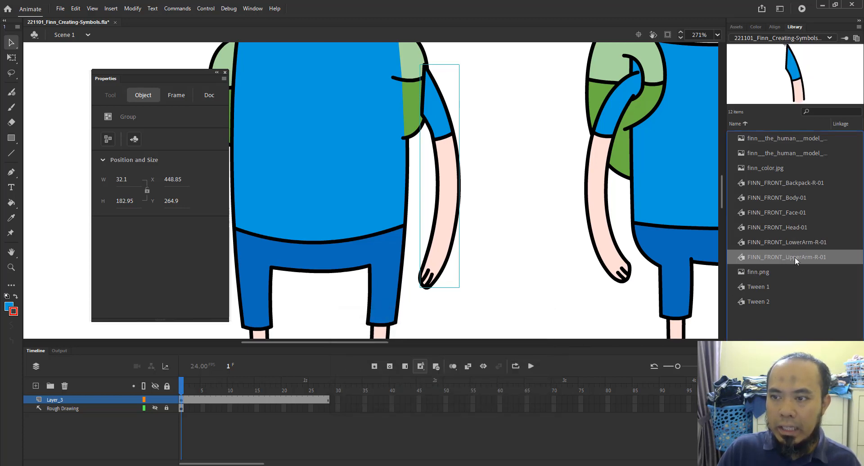
pyautogui.rightClick(797, 258)
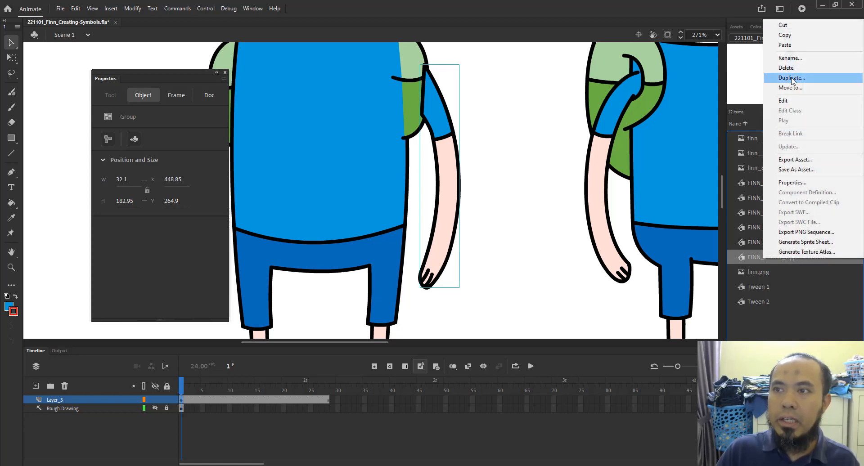
pyautogui.click(803, 68)
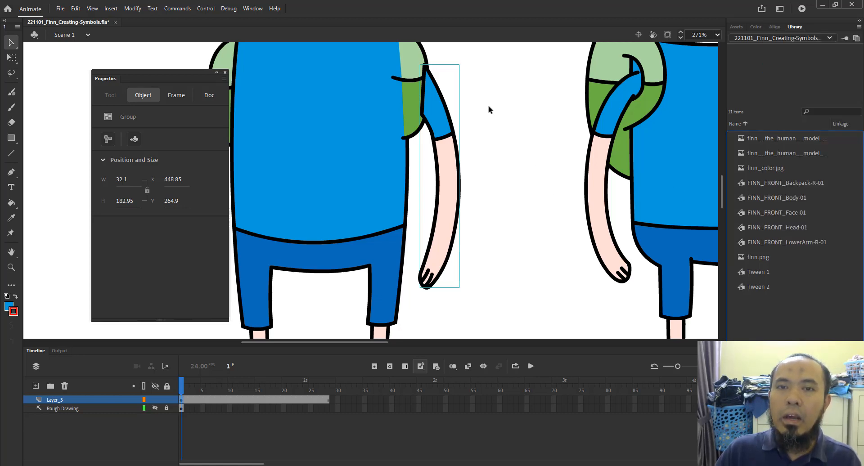
# Convert the full arm group, kept in its original place, to a Graphic symbol named FINN_FRONT_UpperArm-R-01
pyautogui.moveTo(442, 114); pyautogui.dragTo(562, 134)
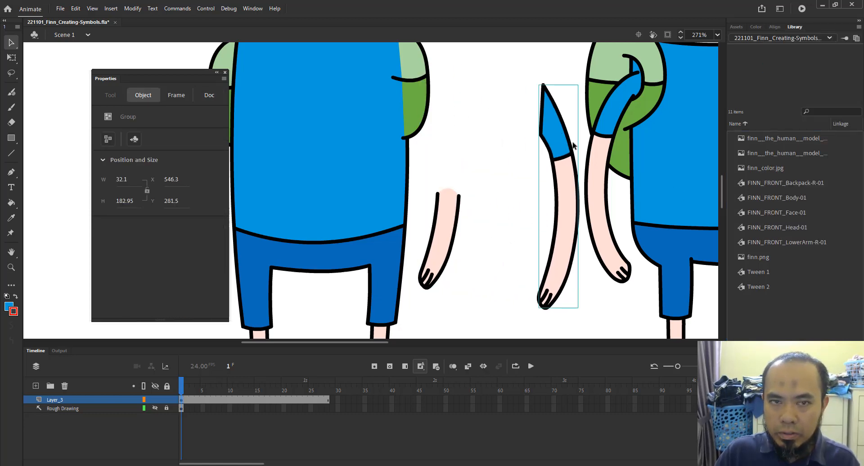
pyautogui.hotkey('ctrl', 'z')
pyautogui.press('F8')
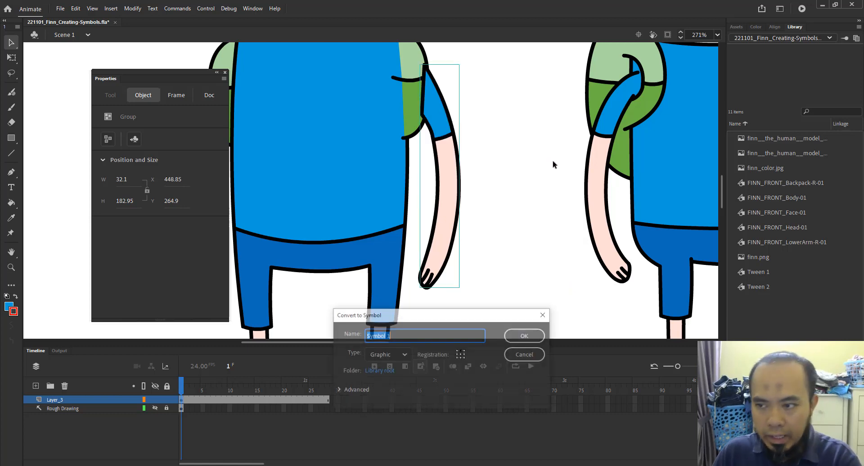
pyautogui.write('FIN')
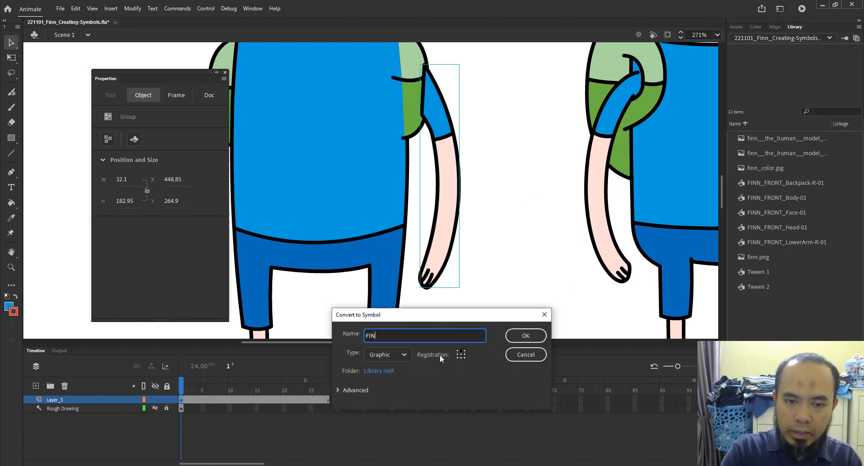
pyautogui.write('N_FRONT_')
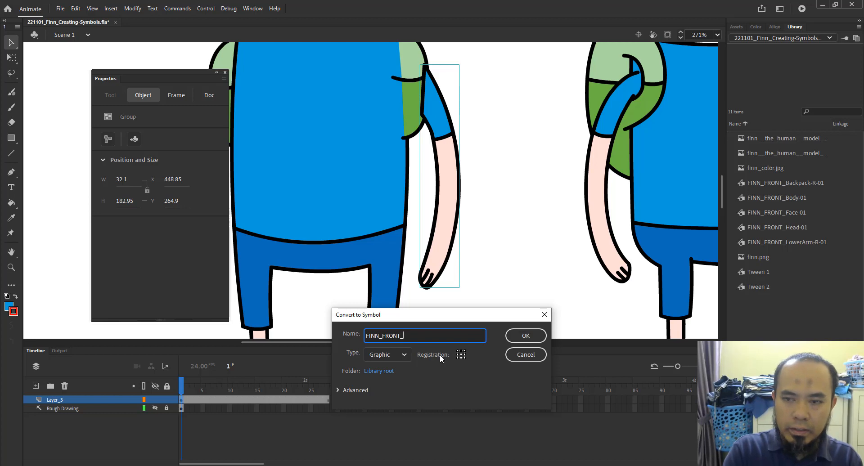
pyautogui.write('UpperArm-R-01')
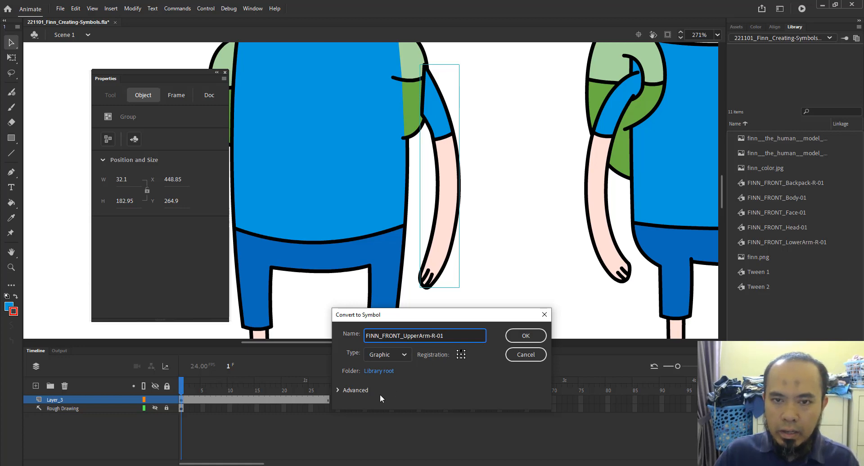
pyautogui.click(458, 352)
pyautogui.click(525, 336)
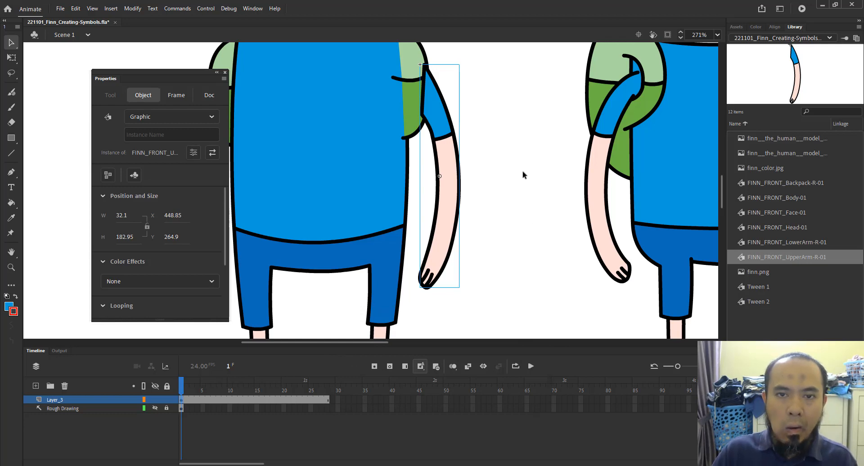
# Open the upper-arm symbol for editing and break apart the arm group inside it
pyautogui.doubleClick(456, 140)
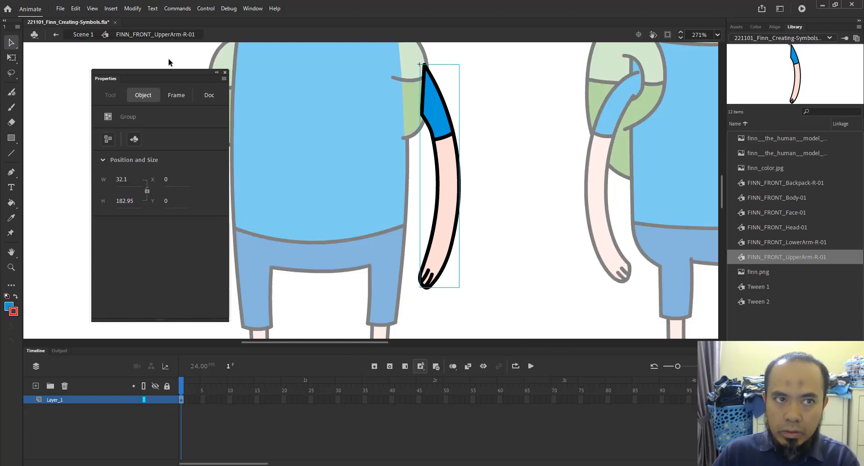
pyautogui.click(496, 176)
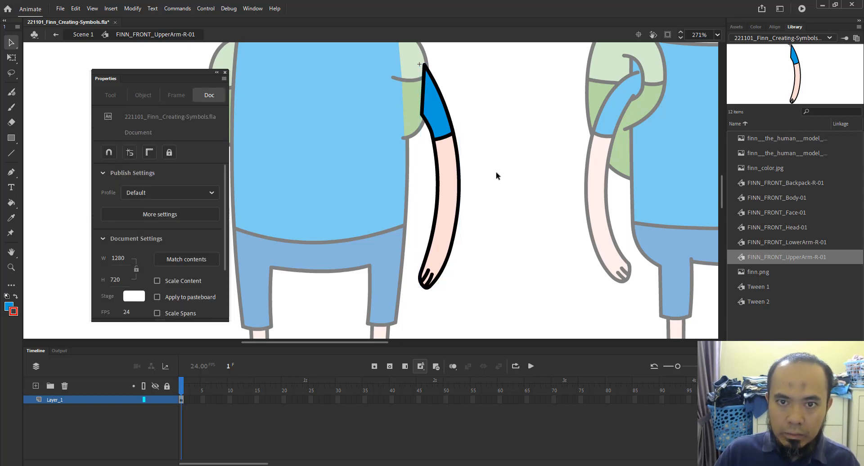
pyautogui.click(455, 177)
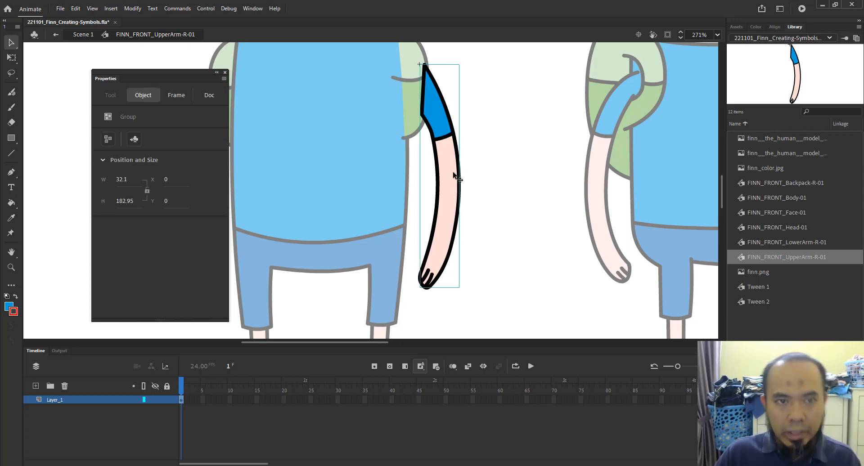
pyautogui.click(133, 8)
pyautogui.click(159, 55)
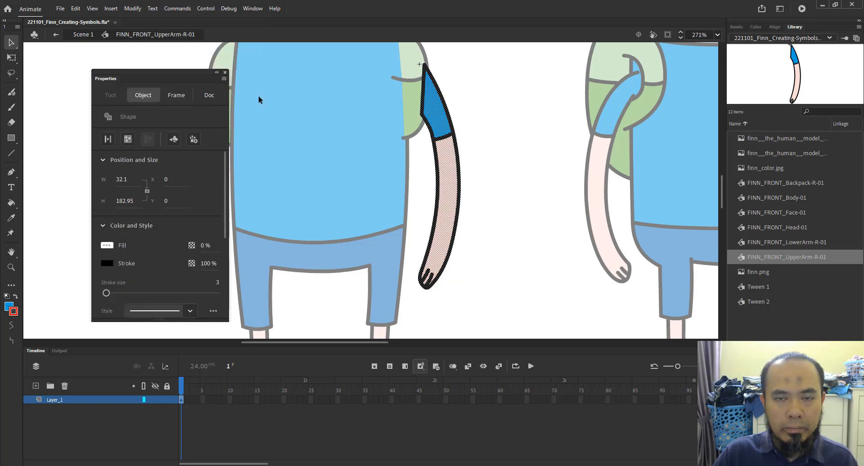
# Delete the skin fill of the arm inside the upper-arm symbol
pyautogui.click(509, 164)
pyautogui.click(452, 170)
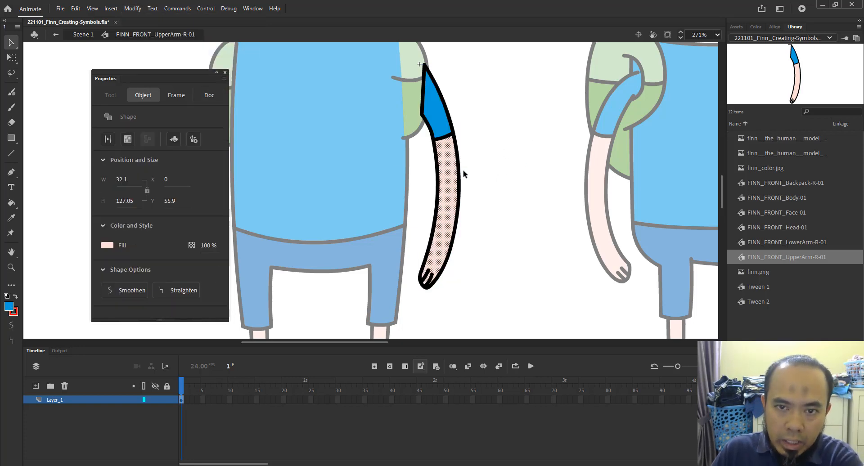
pyautogui.click(465, 175)
# Inside a new group, draw a red line about 38 px wide across the arm, just below the lower arm's rounded top edge
pyautogui.press('z')
pyautogui.moveTo(412, 147); pyautogui.dragTo(505, 224)
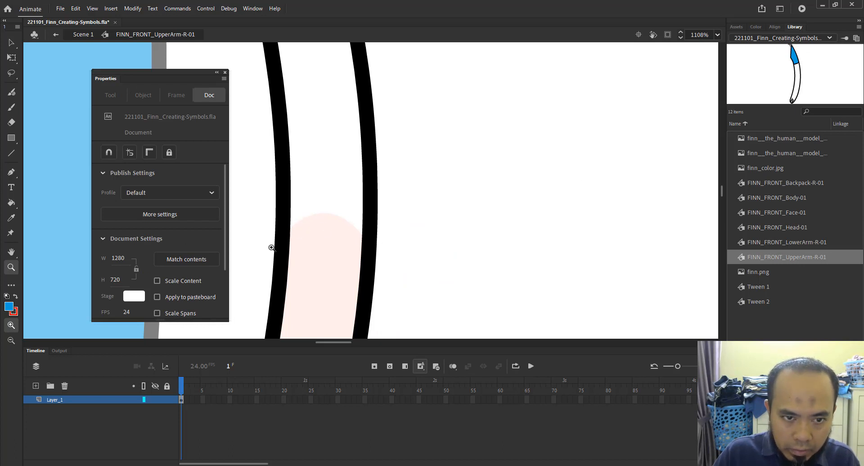
pyautogui.moveTo(433, 263); pyautogui.dragTo(505, 190)
pyautogui.keyDown('alt'); pyautogui.click(467, 197); pyautogui.keyUp('alt')
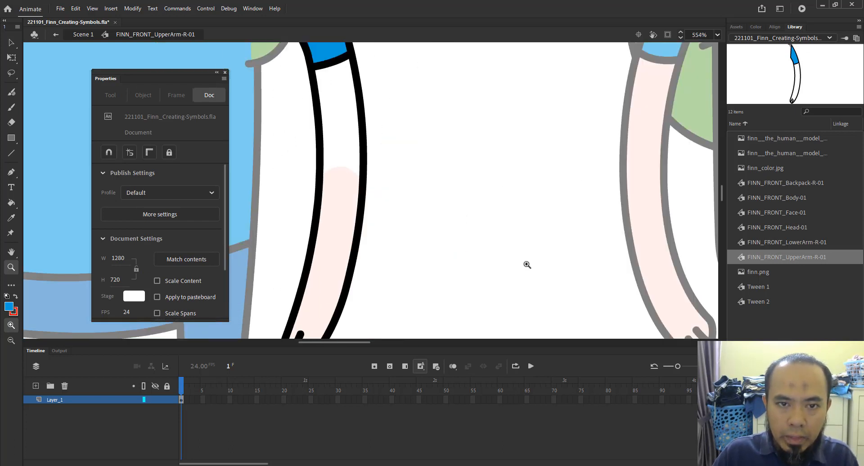
pyautogui.press('v')
pyautogui.moveTo(432, 209); pyautogui.dragTo(472, 212)
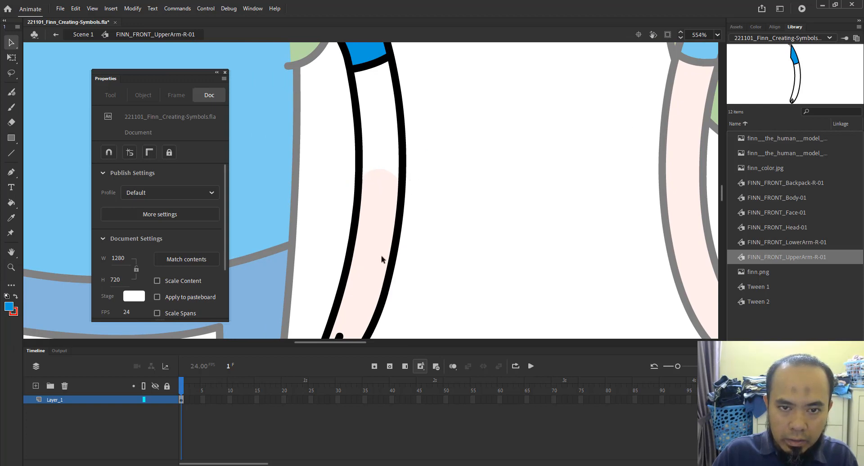
pyautogui.doubleClick(595, 226)
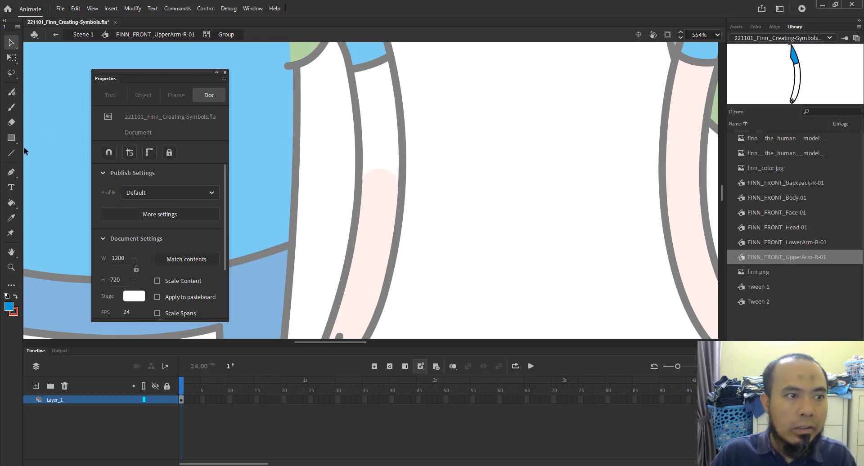
pyautogui.click(12, 153)
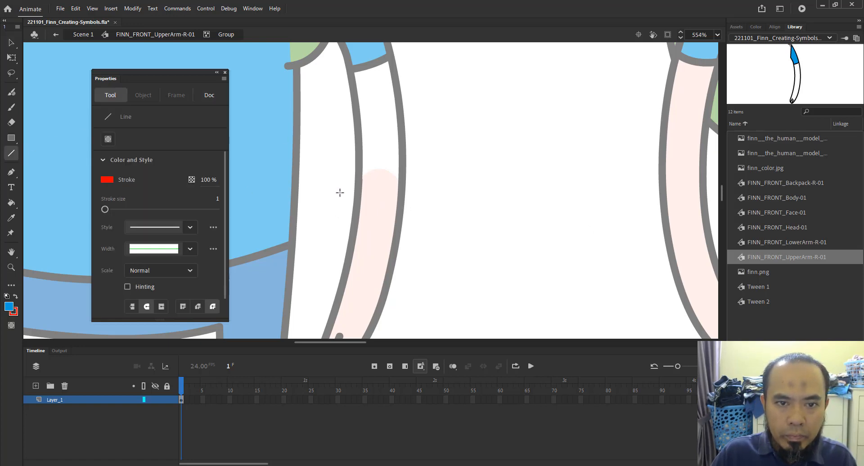
pyautogui.moveTo(339, 192); pyautogui.dragTo(435, 199)
pyautogui.press('v')
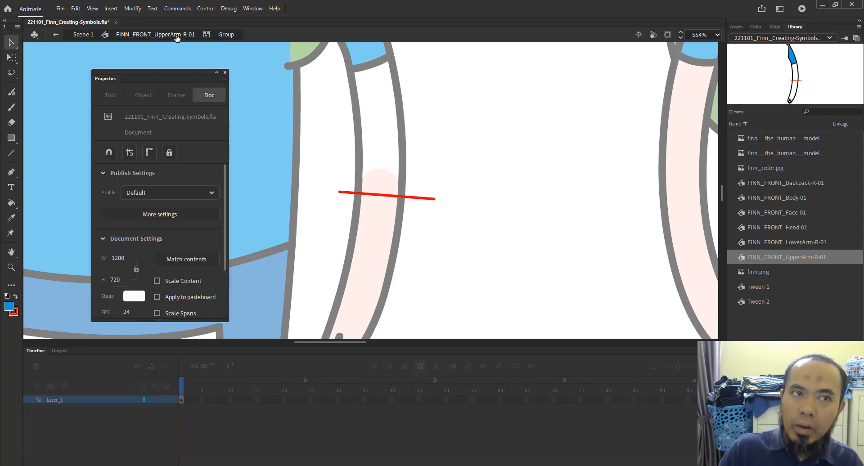
# Return from the group to the upper-arm symbol and break apart the red line's group
pyautogui.click(177, 36)
pyautogui.press('z')
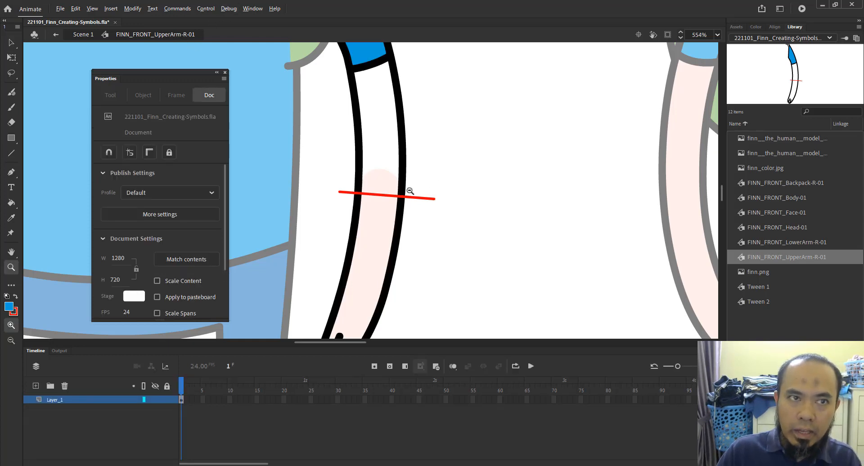
pyautogui.keyDown('alt'); pyautogui.click(431, 194); pyautogui.keyUp('alt')
pyautogui.moveTo(386, 131); pyautogui.dragTo(485, 184)
pyautogui.press('v')
pyautogui.hotkey('ctrl', 'a')
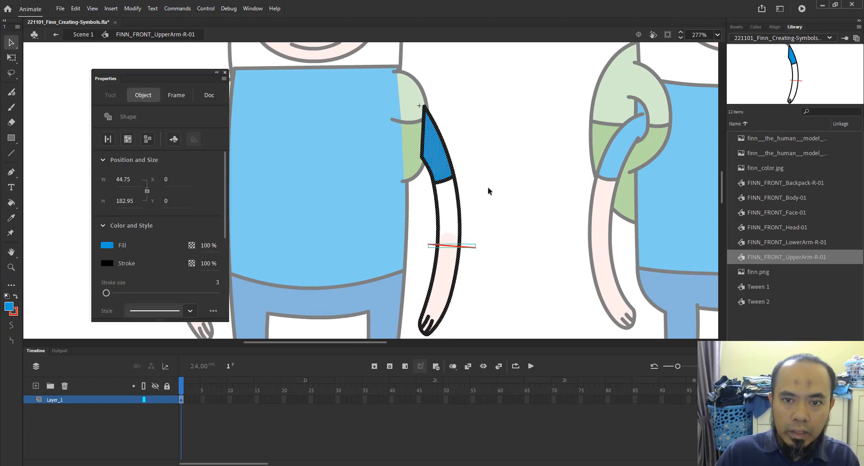
pyautogui.click(500, 246)
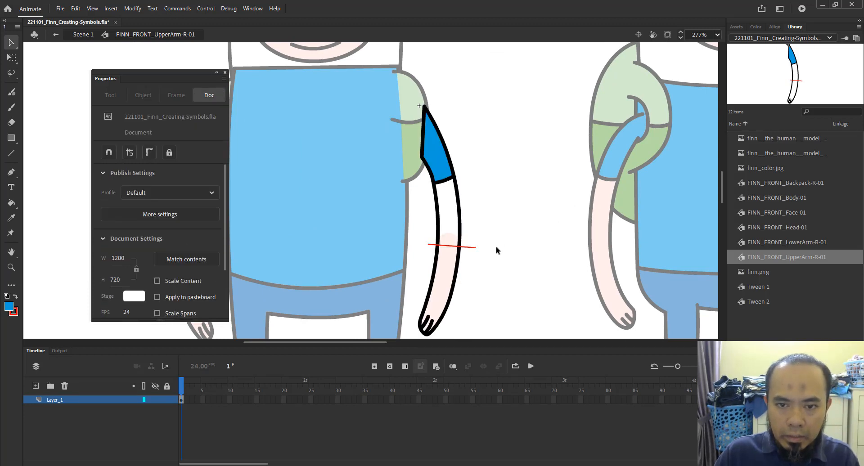
pyautogui.click(453, 247)
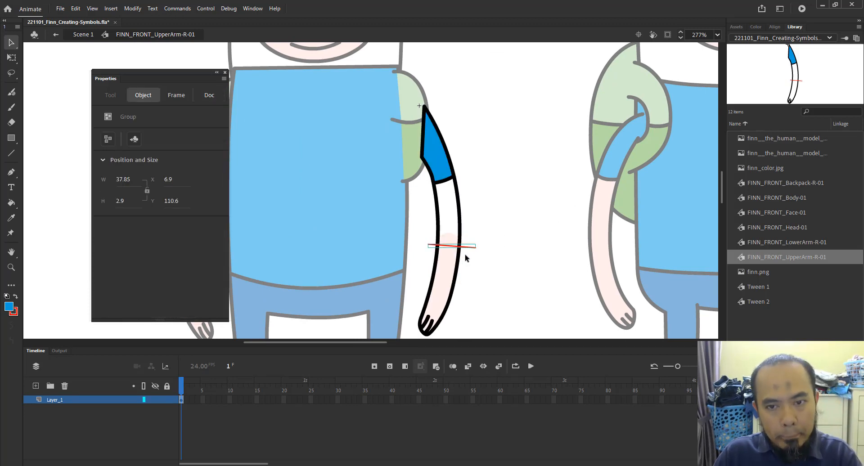
pyautogui.hotkey('ctrl', 'b')
# Delete the arm outlines and finger lines below the red line, and return to Scene 1
pyautogui.click(484, 278)
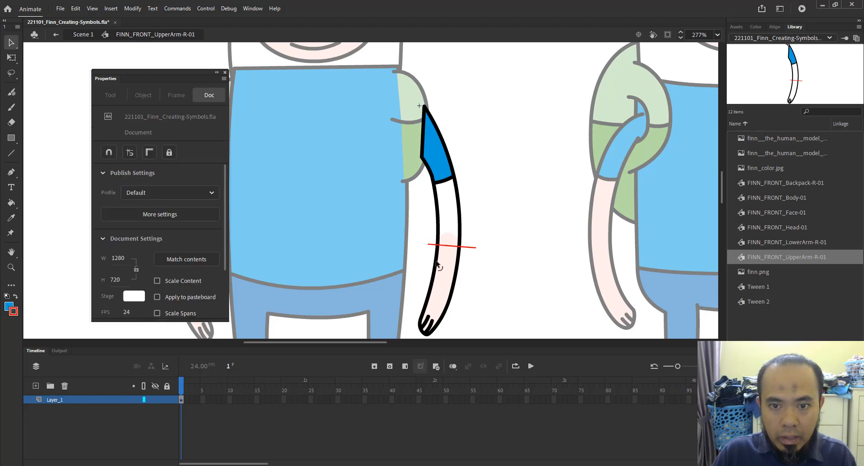
pyautogui.click(436, 262)
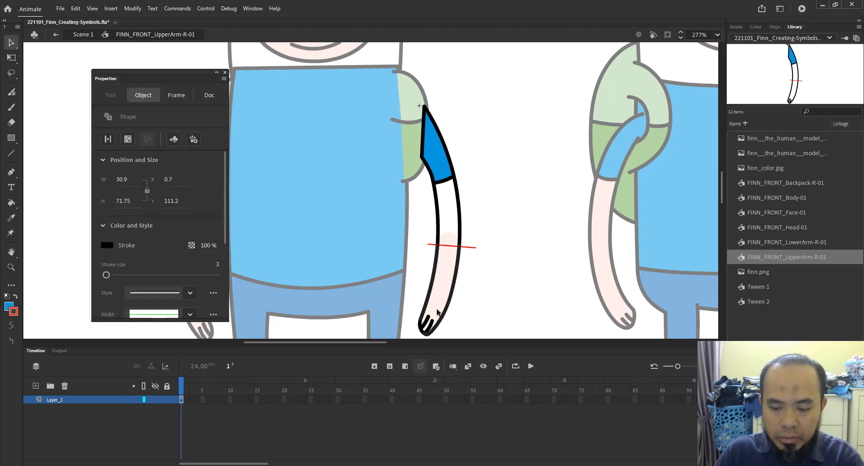
pyautogui.press('Delete')
pyautogui.moveTo(405, 309); pyautogui.dragTo(458, 338)
pyautogui.press('Delete')
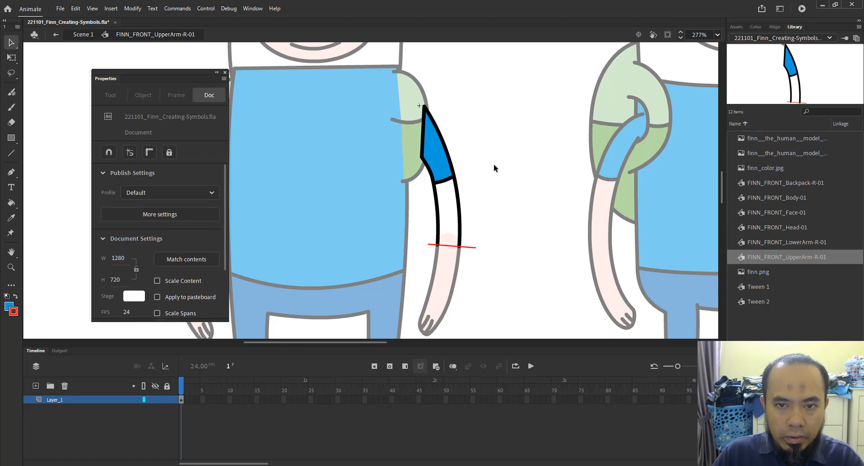
pyautogui.click(83, 36)
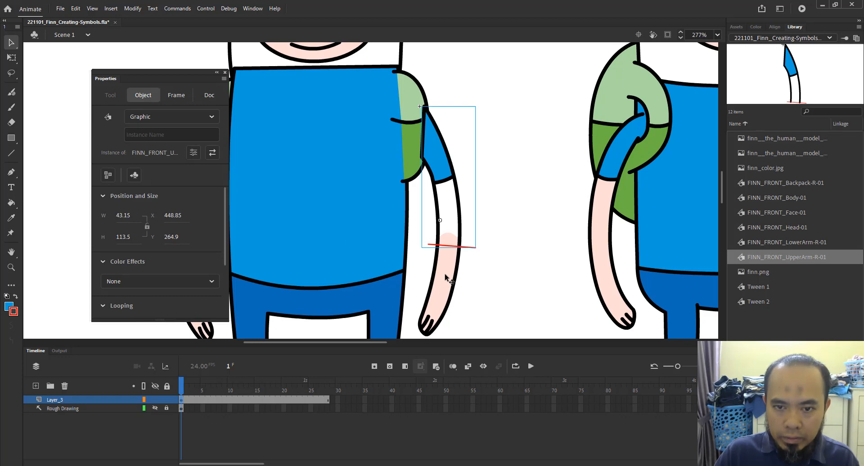
# Sample the lower arm's skin colour and fill the empty area between sleeve and red line inside the upper-arm symbol
pyautogui.click(480, 280)
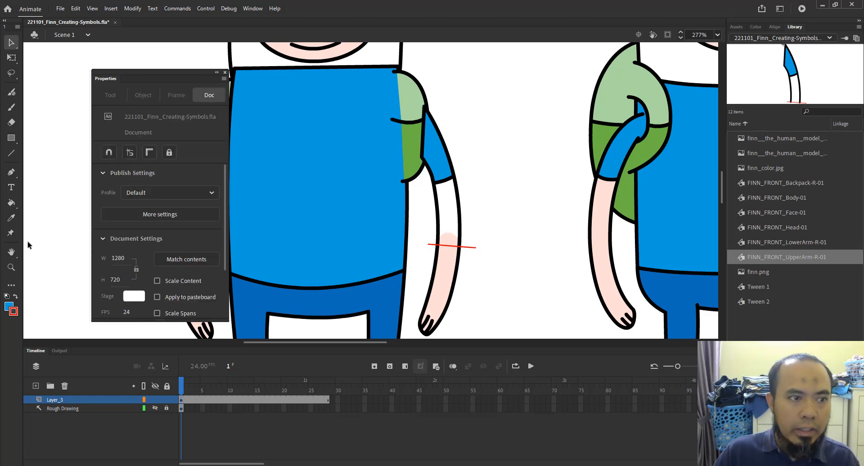
pyautogui.click(12, 219)
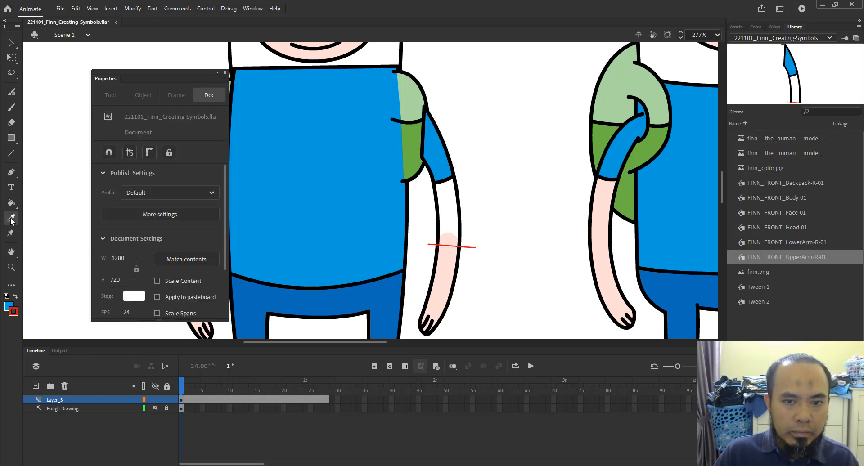
pyautogui.click(448, 265)
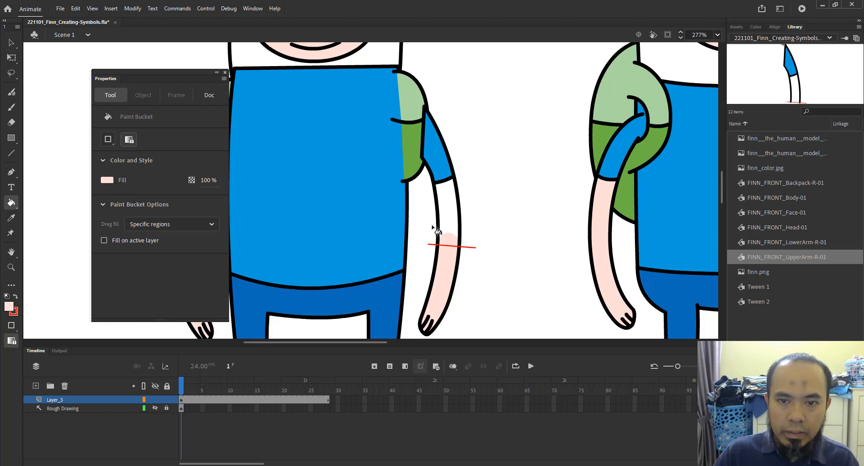
pyautogui.press('v')
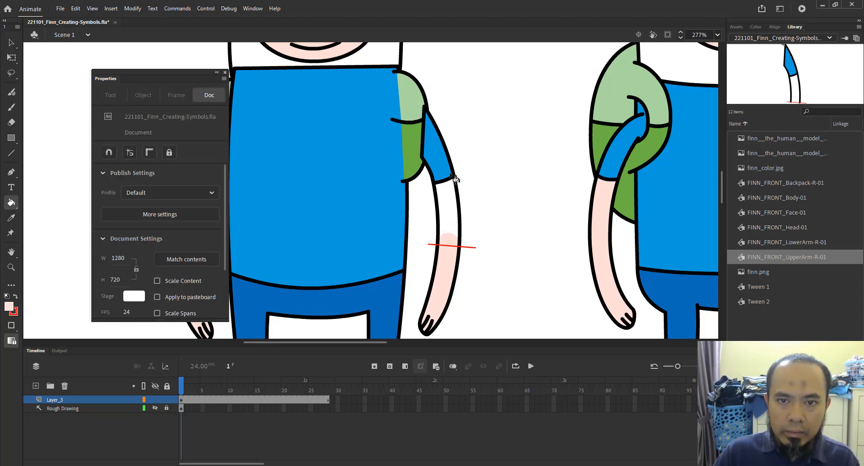
pyautogui.doubleClick(453, 180)
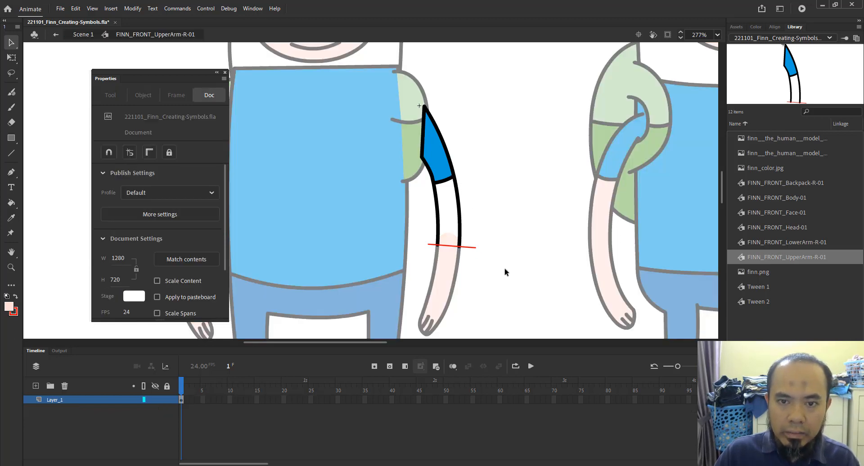
pyautogui.press('k')
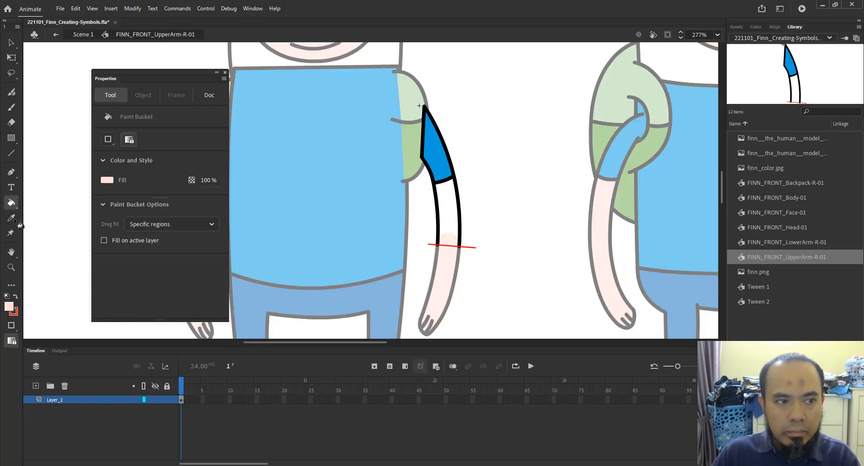
pyautogui.click(452, 220)
# Delete the red cutting line at the lower end of the upper-arm symbol
pyautogui.press('z')
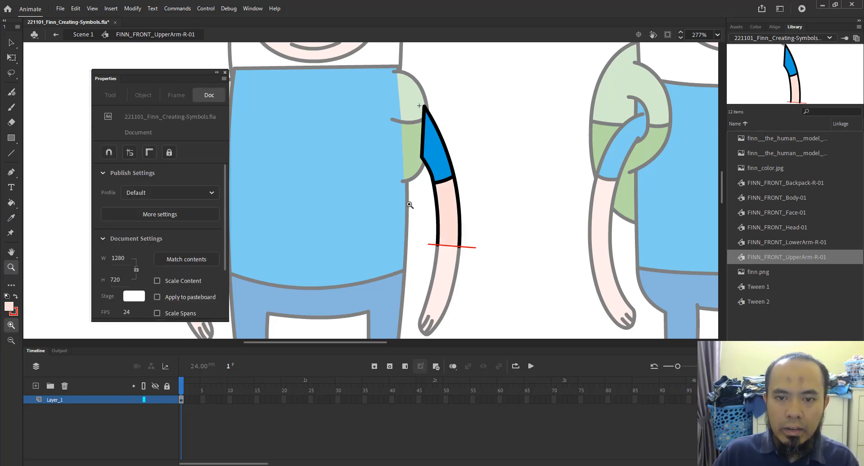
pyautogui.moveTo(408, 202); pyautogui.dragTo(522, 270)
pyautogui.moveTo(448, 263); pyautogui.dragTo(479, 239)
pyautogui.press('v')
pyautogui.click(434, 219)
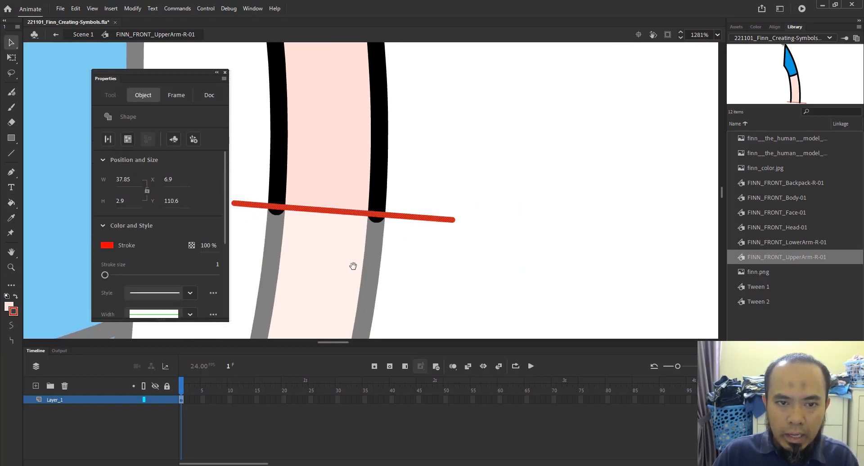
pyautogui.moveTo(353, 266); pyautogui.dragTo(465, 276)
pyautogui.press('Delete')
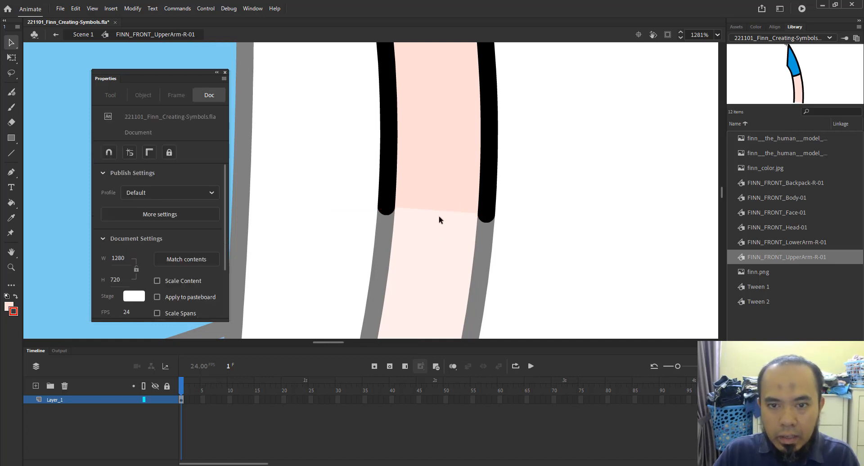
# Bend the lower edge of the upper arm's skin fill upward into an arc and return to Scene 1
pyautogui.moveTo(440, 211)
pyautogui.mouseDown()
pyautogui.moveTo(439, 220)
pyautogui.moveTo(442, 189)
pyautogui.moveTo(441, 237)
pyautogui.moveTo(439, 195)
pyautogui.mouseUp()
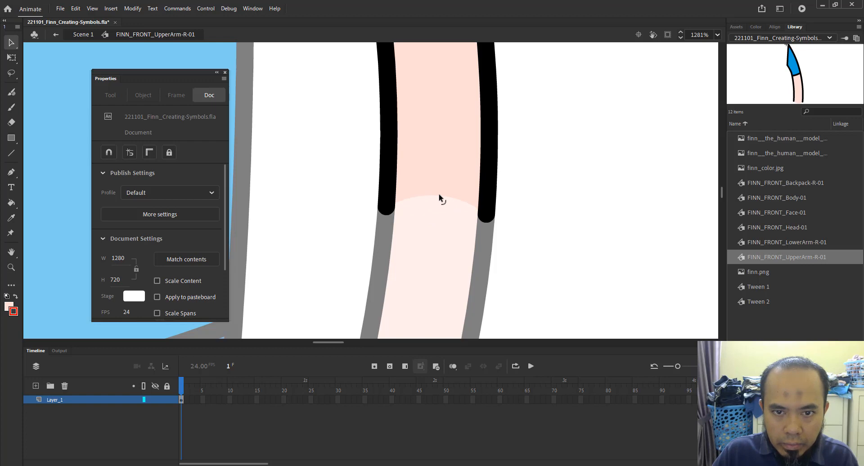
pyautogui.click(84, 34)
pyautogui.press('z')
pyautogui.keyDown('alt'); pyautogui.click(567, 160); pyautogui.keyUp('alt')
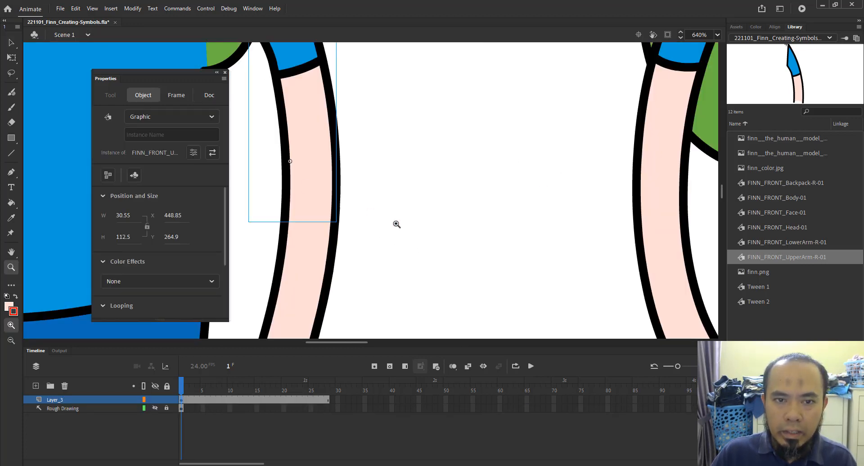
# Examine how the upper-arm and lower-arm symbols overlap and check which symbol each selected instance belongs to
pyautogui.moveTo(407, 234); pyautogui.dragTo(496, 195)
pyautogui.keyDown('alt'); pyautogui.click(495, 195); pyautogui.keyUp('alt')
pyautogui.moveTo(377, 167); pyautogui.dragTo(506, 212)
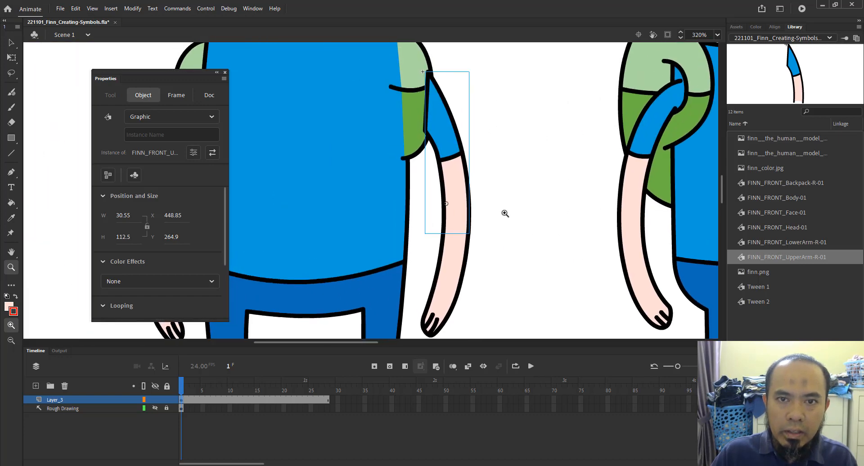
pyautogui.press('b')
pyautogui.press('q')
pyautogui.press('v')
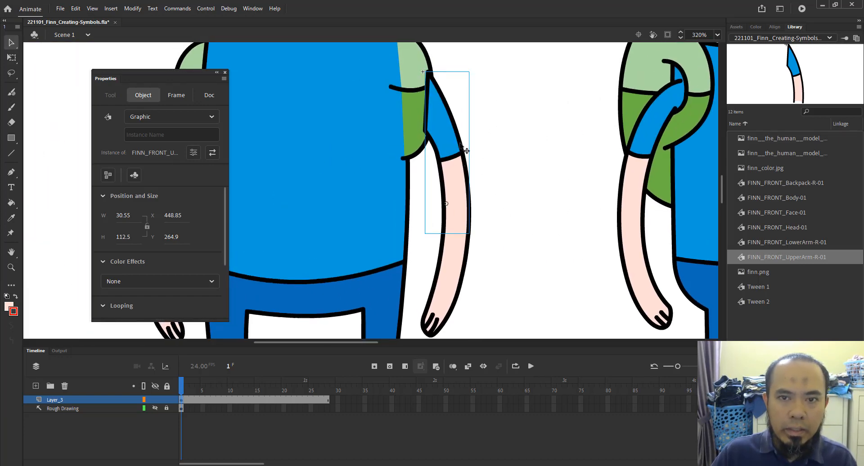
pyautogui.click(469, 270)
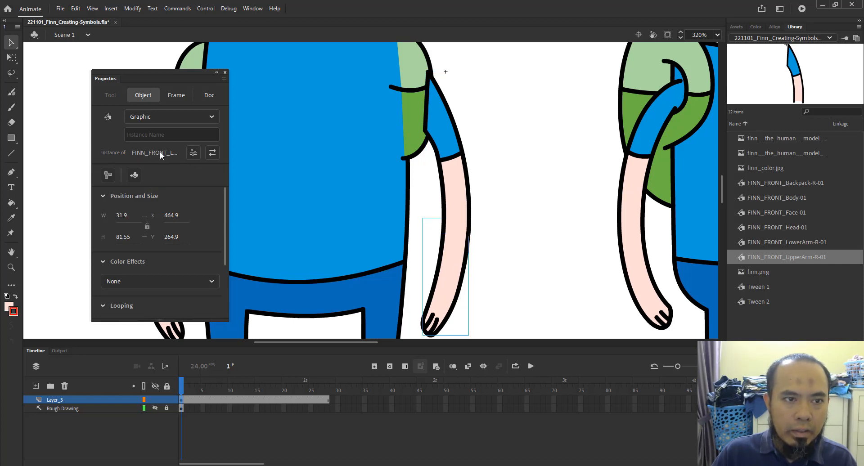
pyautogui.click(458, 159)
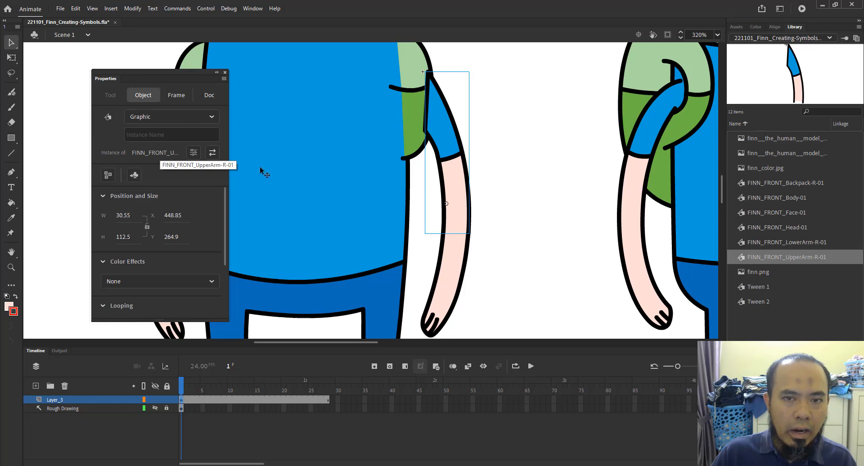
# Copy the group of the front view's right-hand leg
pyautogui.click(513, 187)
pyautogui.press('z')
pyautogui.keyDown('alt'); pyautogui.click(513, 187); pyautogui.keyUp('alt')
pyautogui.moveTo(329, 248); pyautogui.dragTo(415, 133)
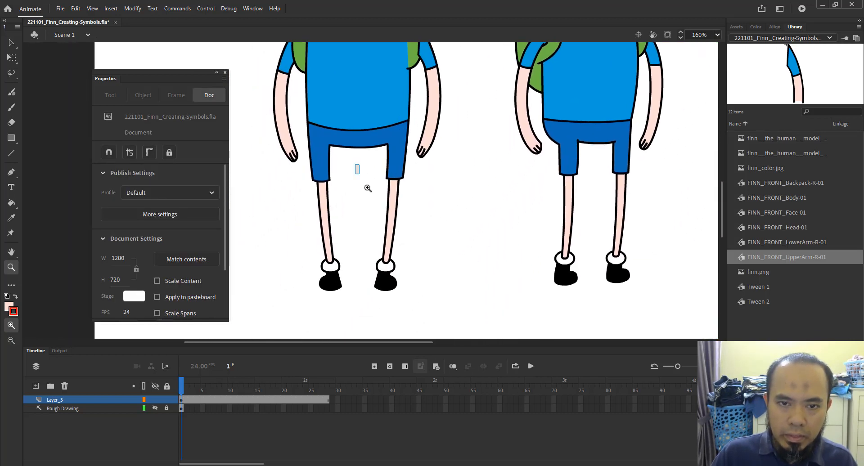
pyautogui.moveTo(358, 166); pyautogui.dragTo(451, 304)
pyautogui.moveTo(431, 237); pyautogui.dragTo(459, 243)
pyautogui.press('v')
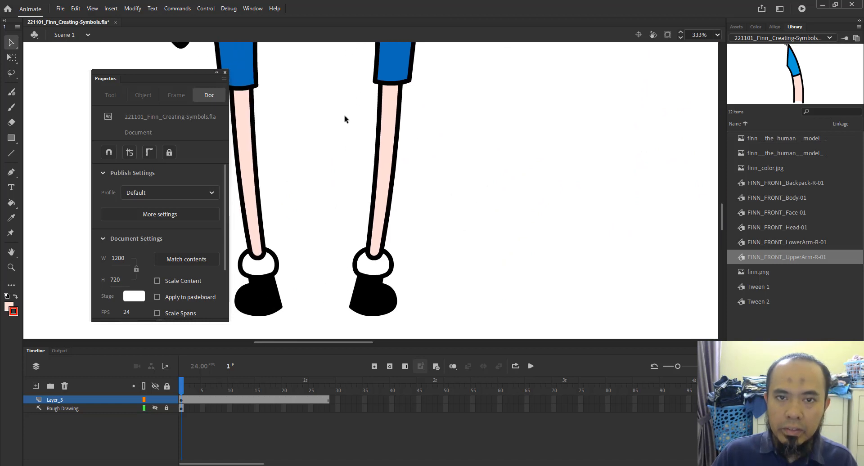
pyautogui.click(382, 130)
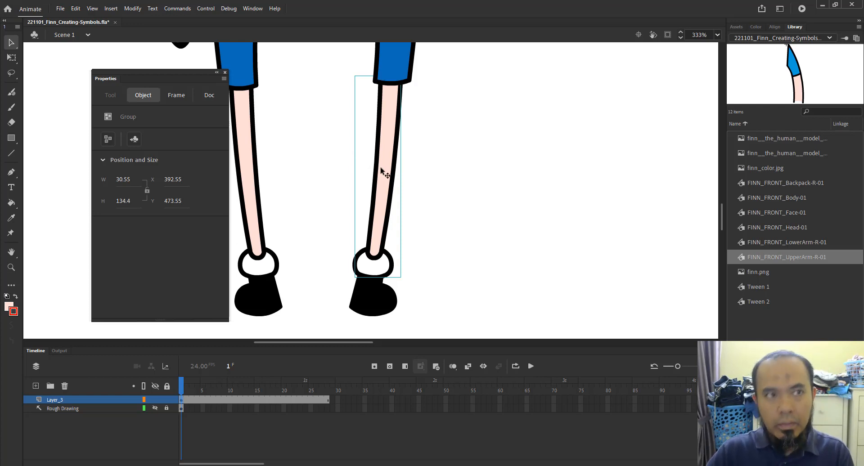
pyautogui.click(77, 10)
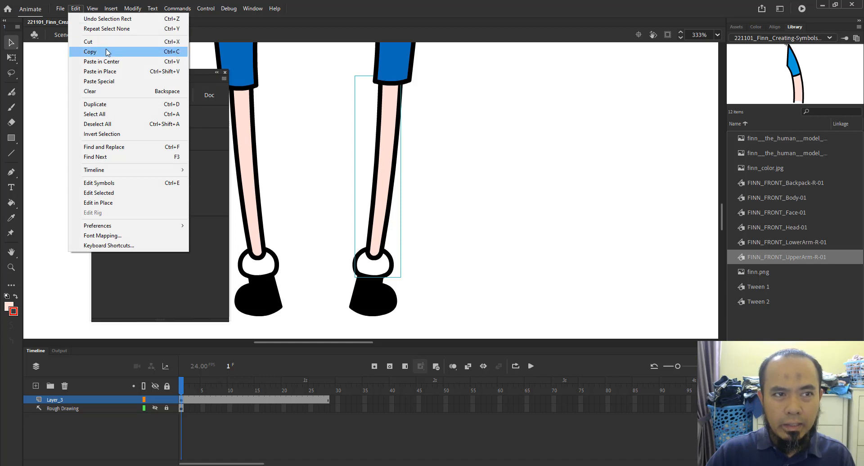
pyautogui.click(179, 56)
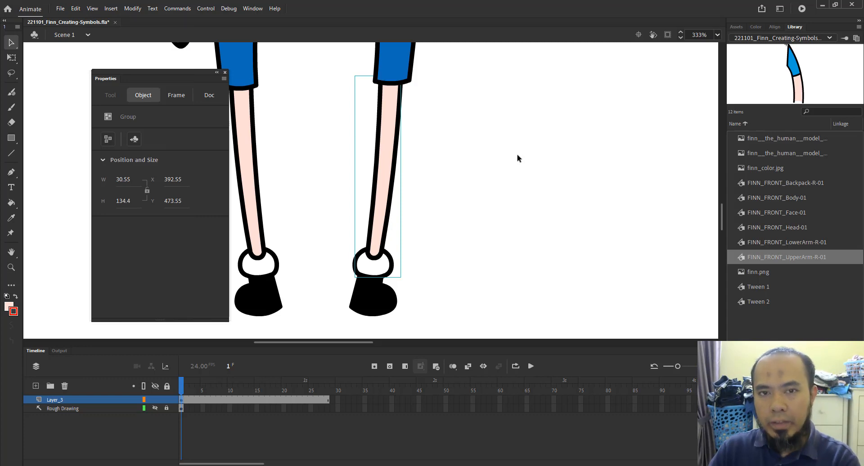
# Convert the right-hand leg group into a Graphic symbol named FINN_UpperLeg-R-01 with its registration point at the top-right corner
pyautogui.press('F8')
pyautogui.write('FINN_UpperLeg-R-01')
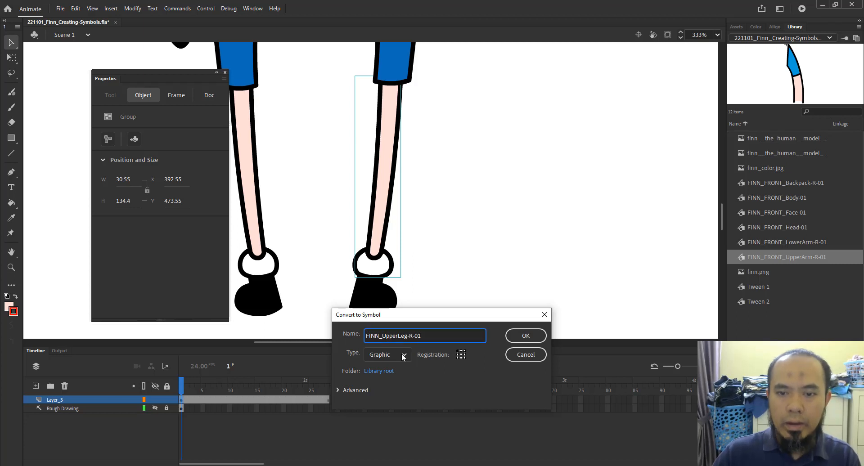
pyautogui.click(462, 356)
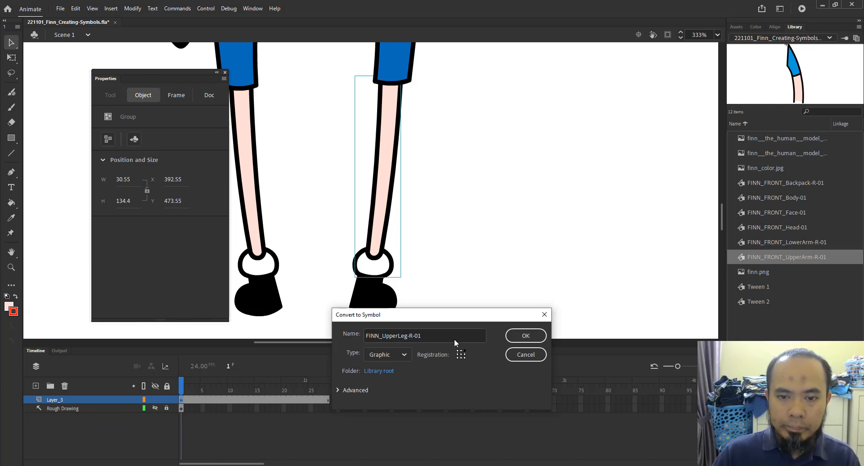
pyautogui.click(526, 335)
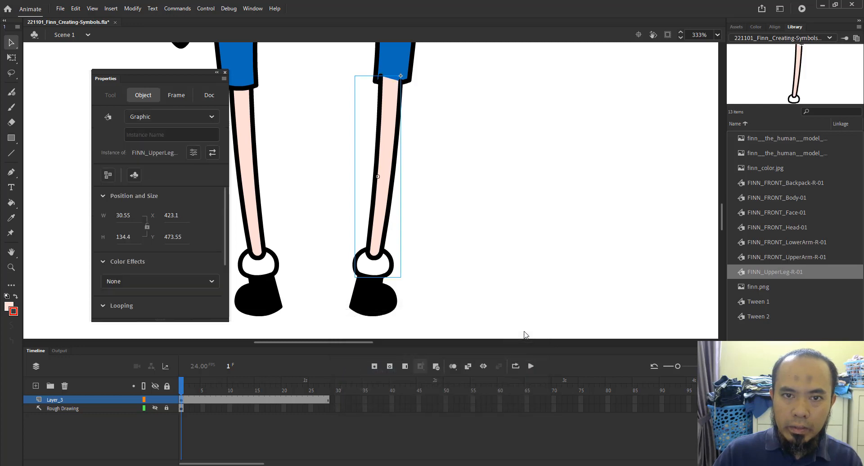
pyautogui.click(474, 176)
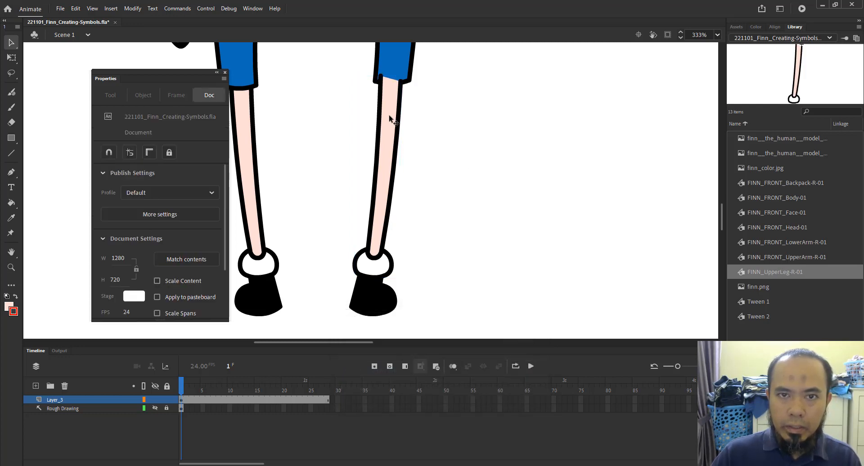
# In a new group inside the upper-leg symbol, draw a red line about 43 px wide across the middle of the leg
pyautogui.click(389, 117)
pyautogui.doubleClick(390, 118)
pyautogui.moveTo(438, 171); pyautogui.dragTo(476, 162)
pyautogui.hotkey('ctrl', 'g')
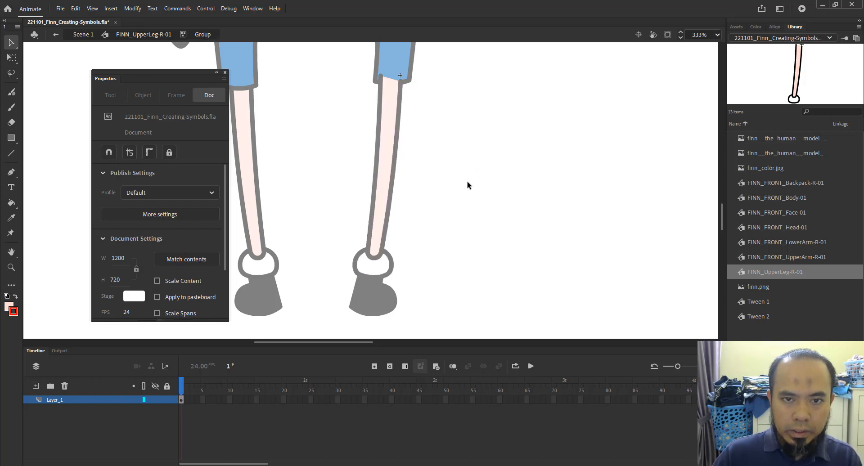
pyautogui.press('n')
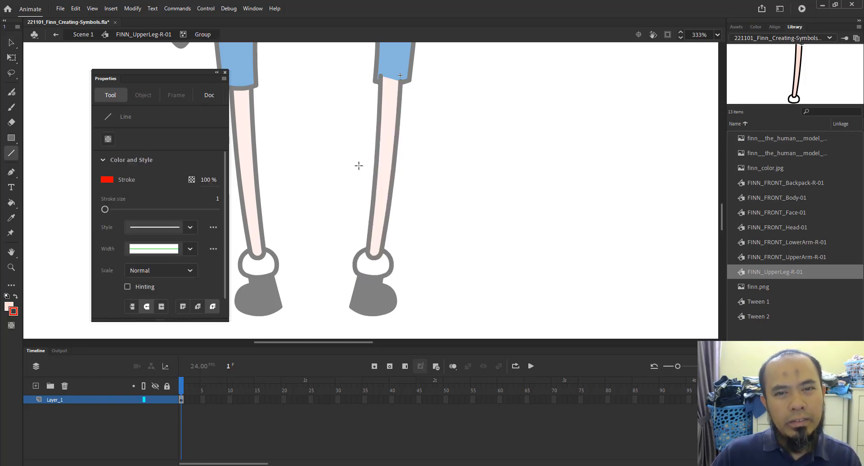
pyautogui.moveTo(359, 166); pyautogui.dragTo(423, 172)
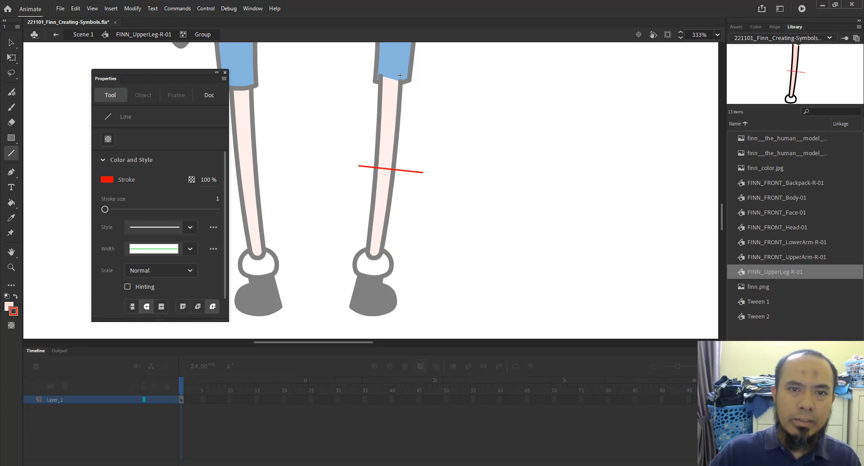
# Return from the group to the upper-leg symbol and break apart the leg and red line groups
pyautogui.click(162, 35)
pyautogui.press('v')
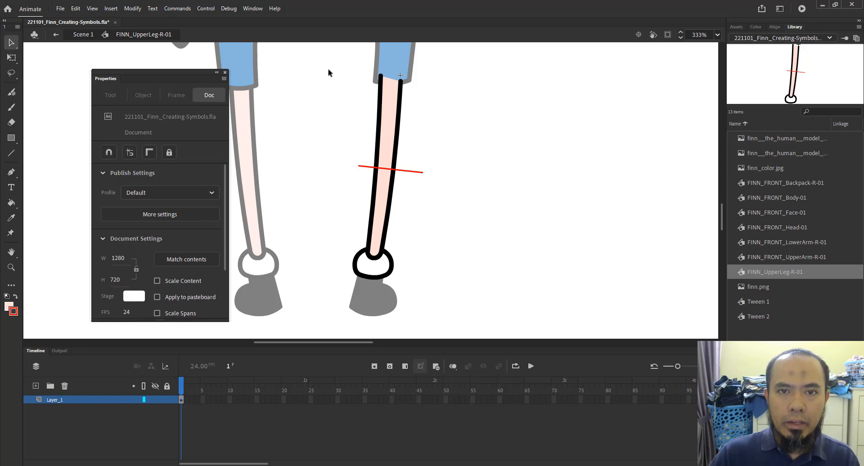
pyautogui.moveTo(321, 64); pyautogui.dragTo(480, 301)
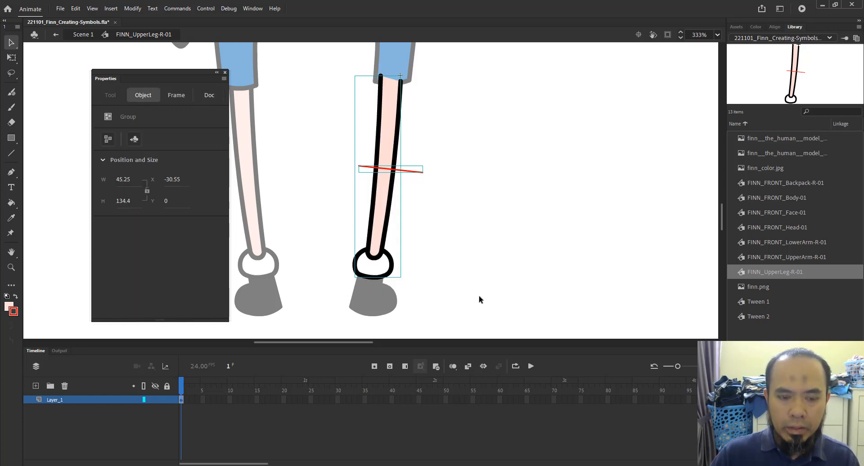
pyautogui.hotkey('ctrl', 'b')
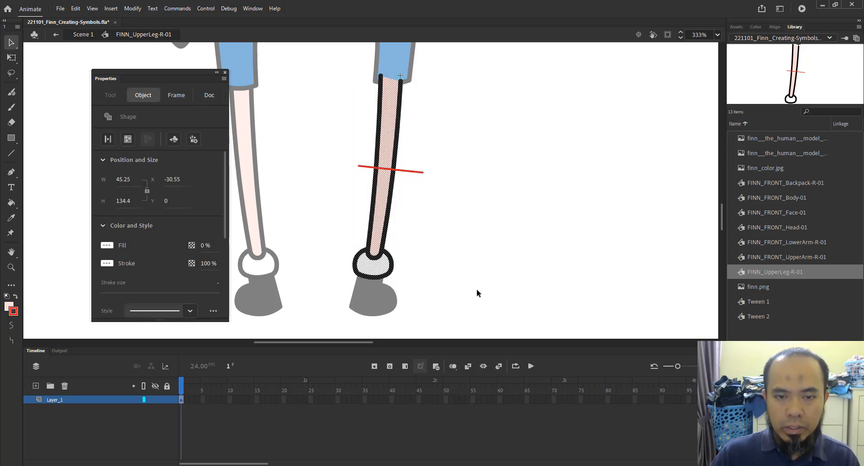
pyautogui.click(453, 248)
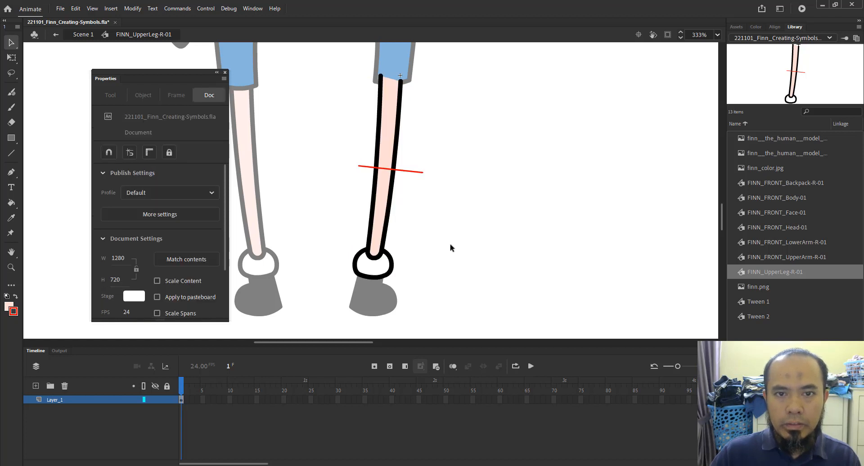
# Delete the skin fill, sock and leg outlines below the red line in the upper-leg symbol, and the line itself
pyautogui.click(385, 185)
pyautogui.press('Delete')
pyautogui.moveTo(299, 222); pyautogui.dragTo(507, 334)
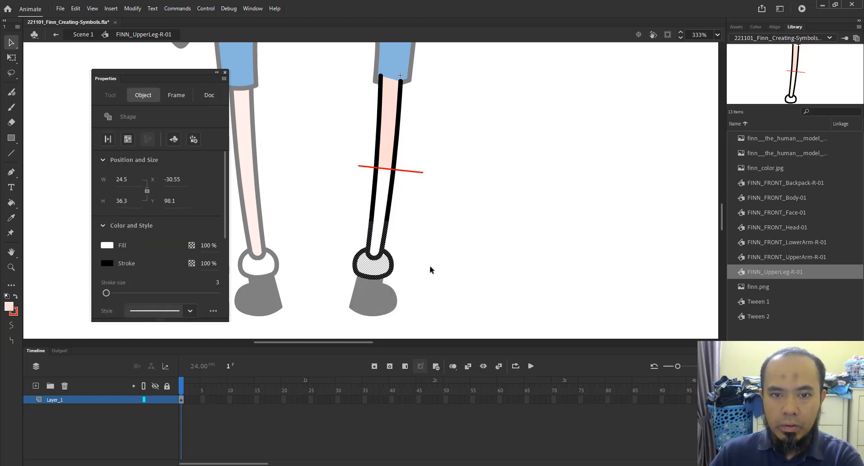
pyautogui.press('Delete')
pyautogui.click(374, 219)
pyautogui.keyDown('shift'); pyautogui.click(389, 208); pyautogui.keyUp('shift')
pyautogui.press('Delete')
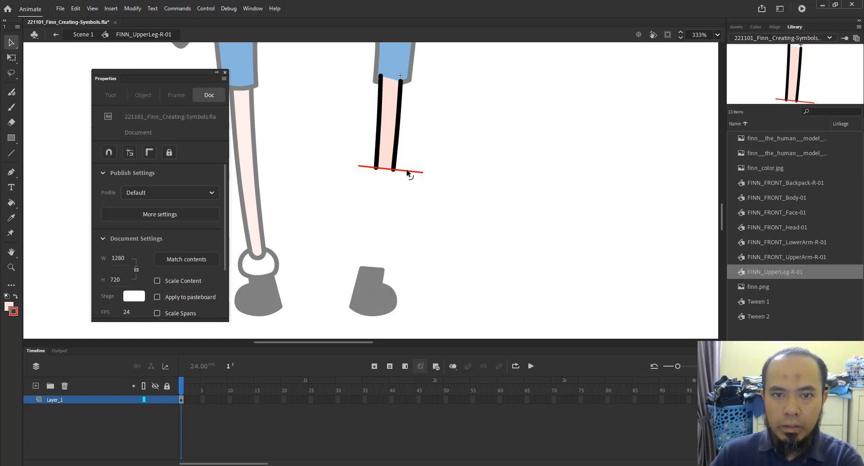
pyautogui.click(407, 171)
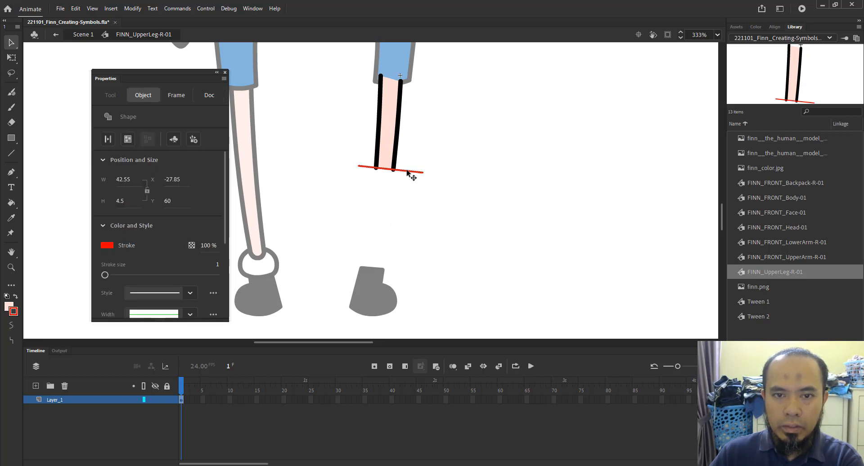
pyautogui.press('Delete')
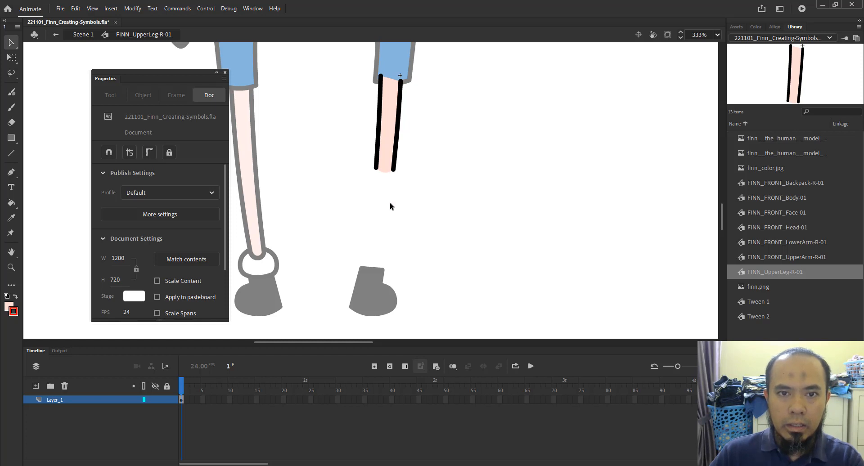
# Return to Scene 1 and paste the copied leg in place over the upper-leg symbol
pyautogui.click(82, 35)
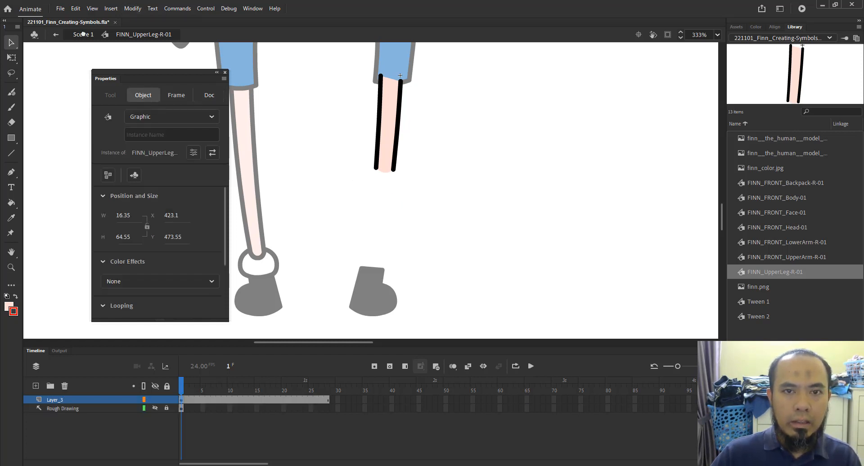
pyautogui.click(522, 207)
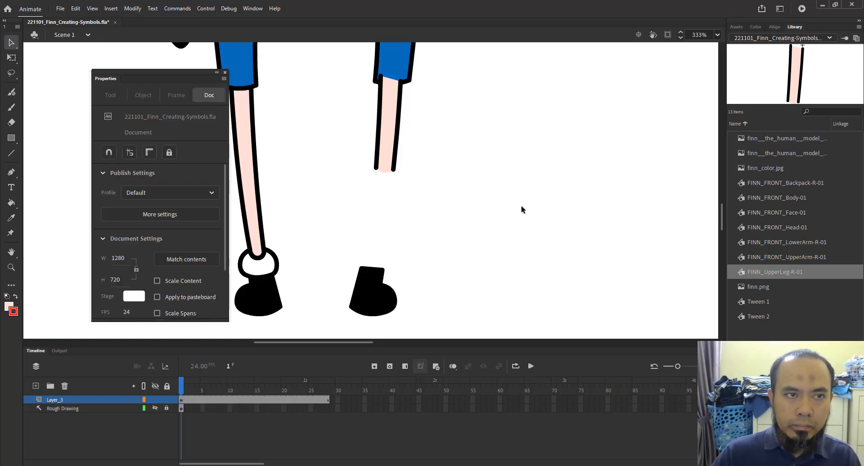
pyautogui.click(77, 10)
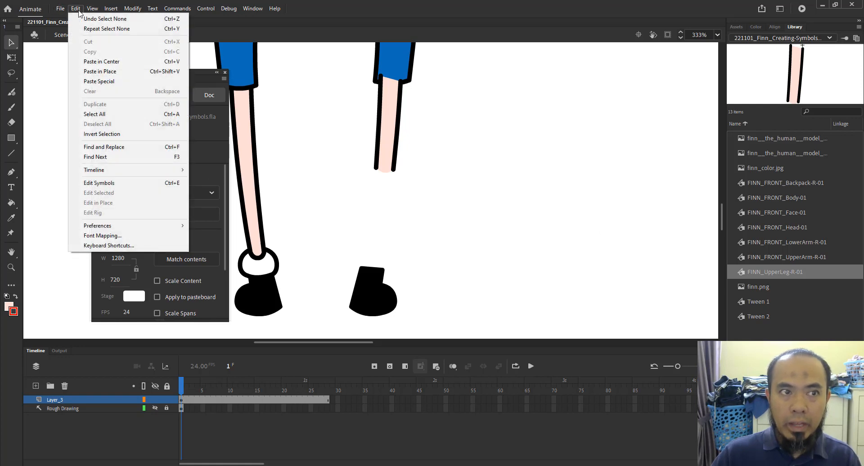
pyautogui.click(108, 72)
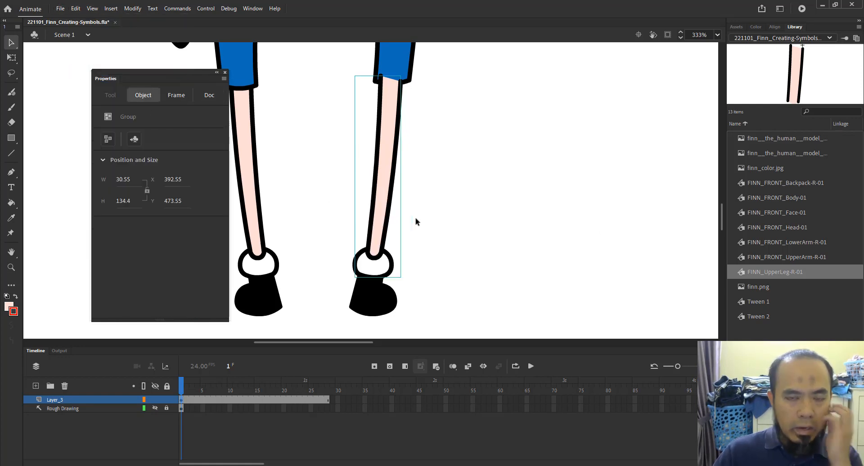
# Convert the pasted leg group into a Graphic symbol named FINN_LowerLeg-R-01 with its registration point at the center
pyautogui.press('F8')
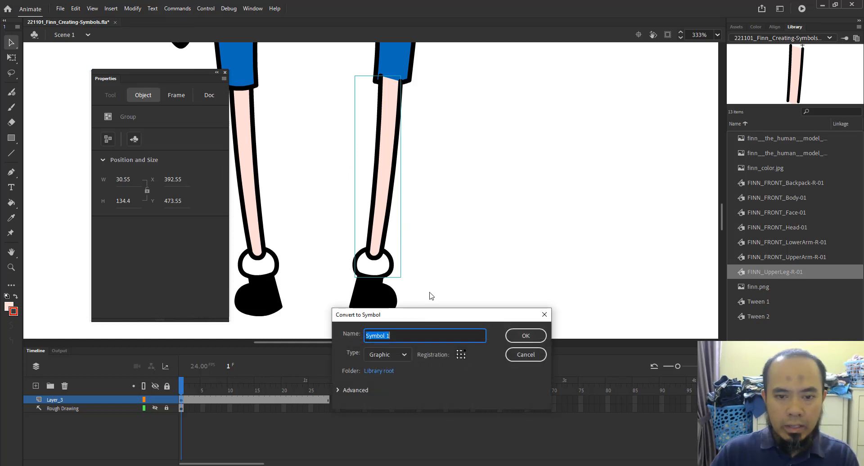
pyautogui.write('FINN_')
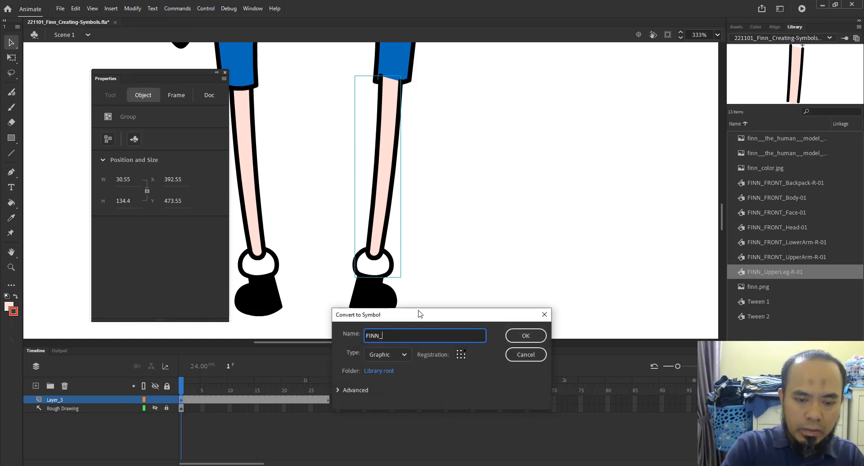
pyautogui.write('LowerLeg-R-0')
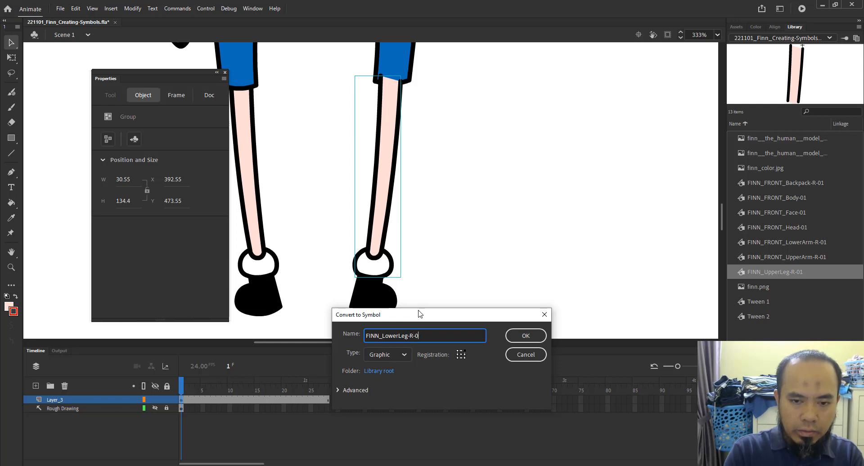
pyautogui.write('1')
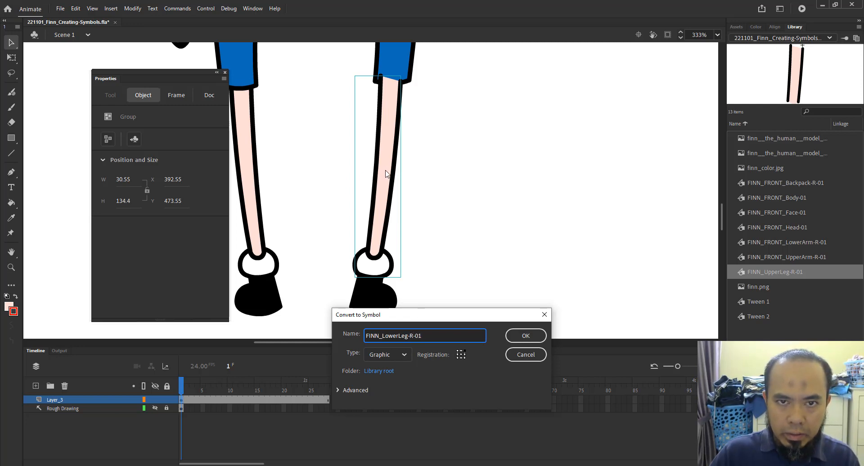
pyautogui.click(461, 355)
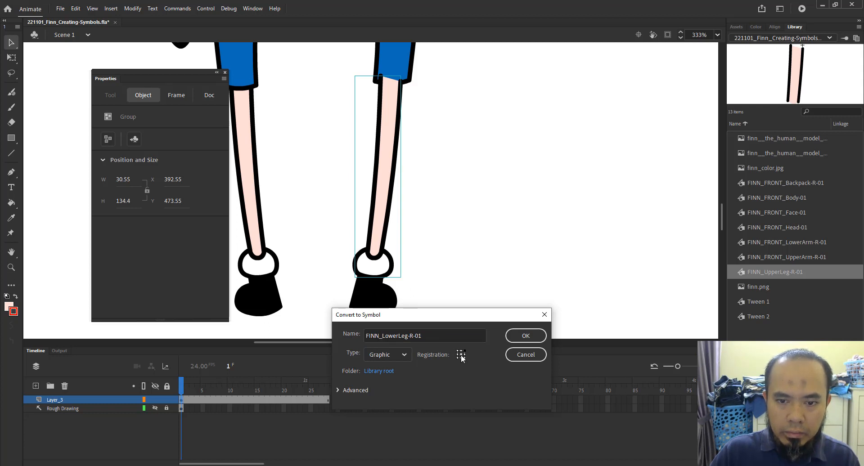
pyautogui.click(523, 337)
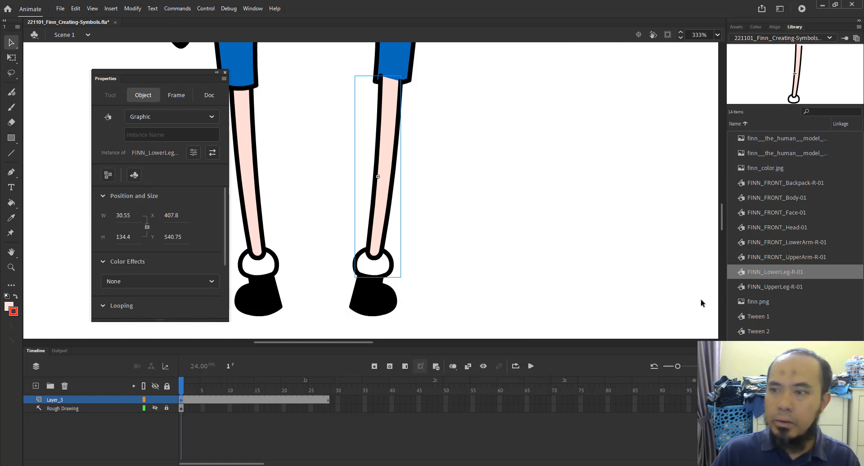
# Inside the lower-leg symbol's leg group, delete the skin fill and go back up to the symbol
pyautogui.doubleClick(376, 251)
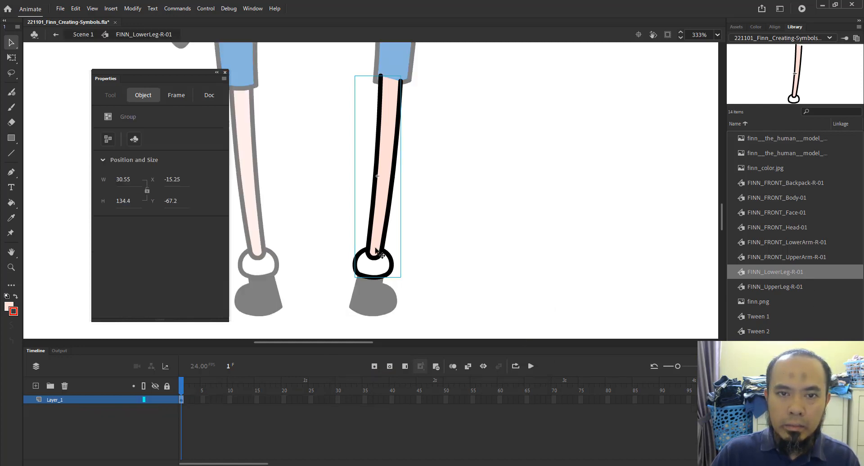
pyautogui.click(455, 229)
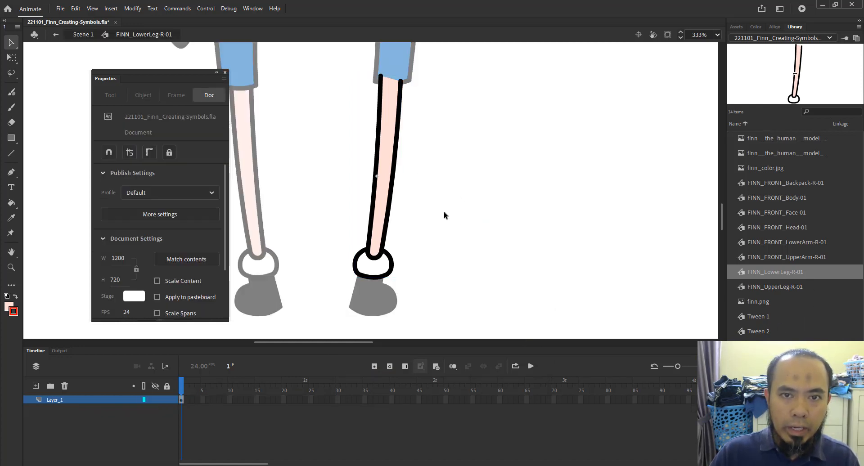
pyautogui.doubleClick(388, 177)
pyautogui.click(388, 141)
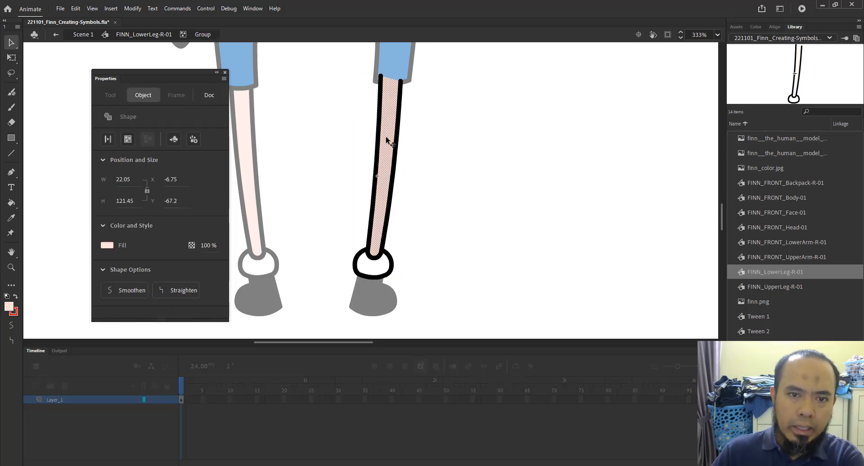
pyautogui.press('Delete')
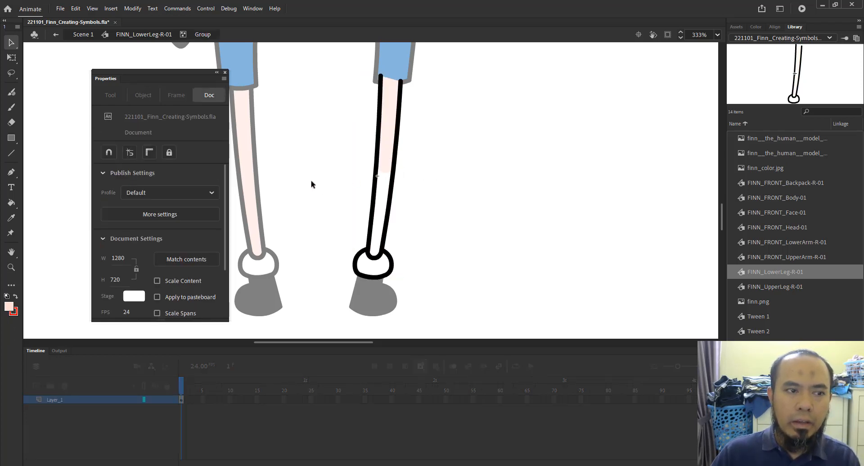
pyautogui.click(157, 35)
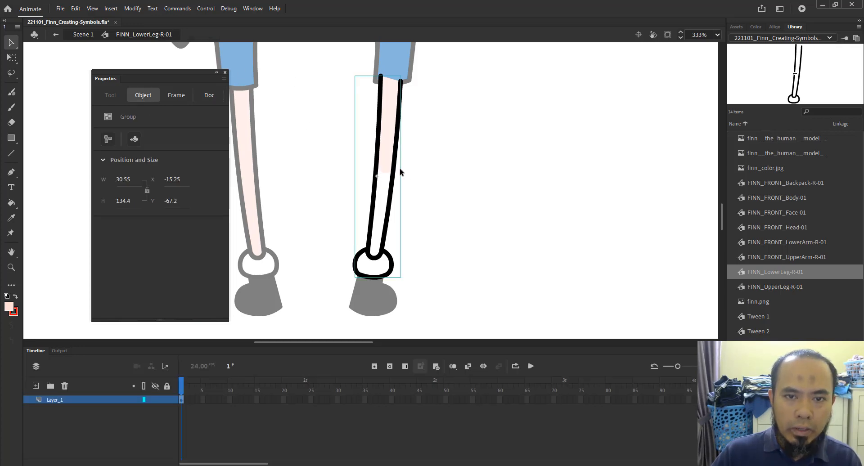
# In a new group inside the lower-leg symbol, draw a red line about 29 px wide across the leg, just above the upper leg's cut end
pyautogui.click(495, 195)
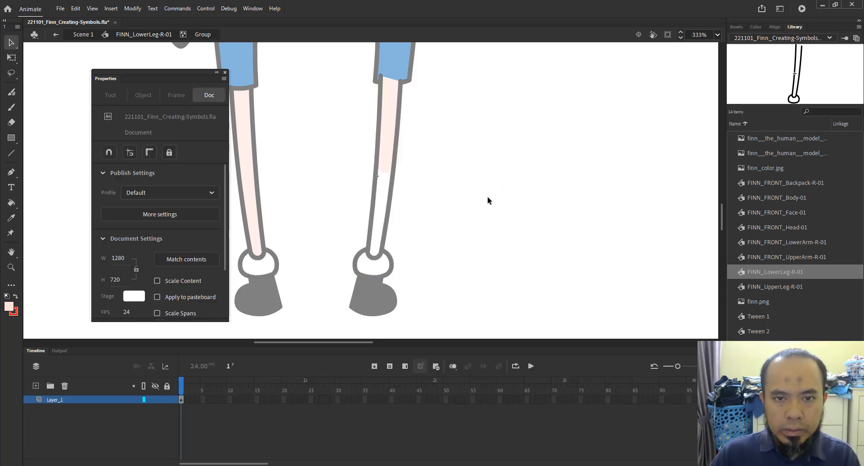
pyautogui.press('z')
pyautogui.moveTo(339, 118); pyautogui.dragTo(433, 246)
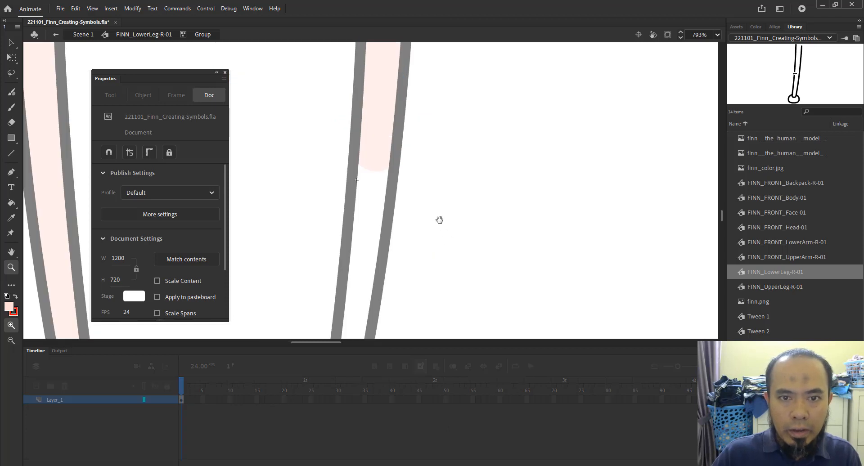
pyautogui.press('n')
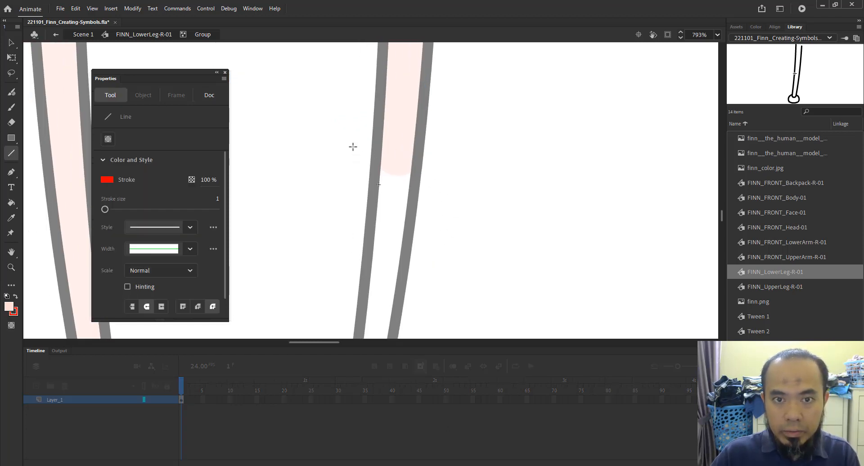
pyautogui.moveTo(355, 145); pyautogui.dragTo(461, 154)
pyautogui.press('v')
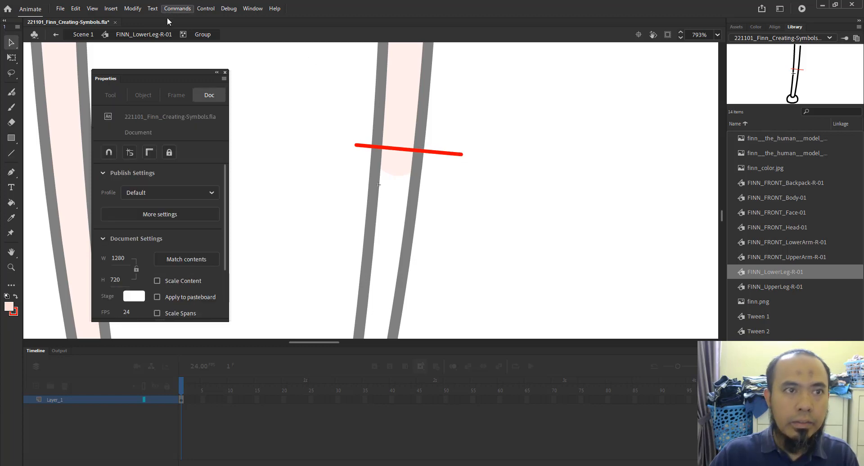
# Return from the group to the lower-leg symbol and break apart the leg and red line groups
pyautogui.click(162, 35)
pyautogui.press('z')
pyautogui.moveTo(462, 216); pyautogui.dragTo(463, 201)
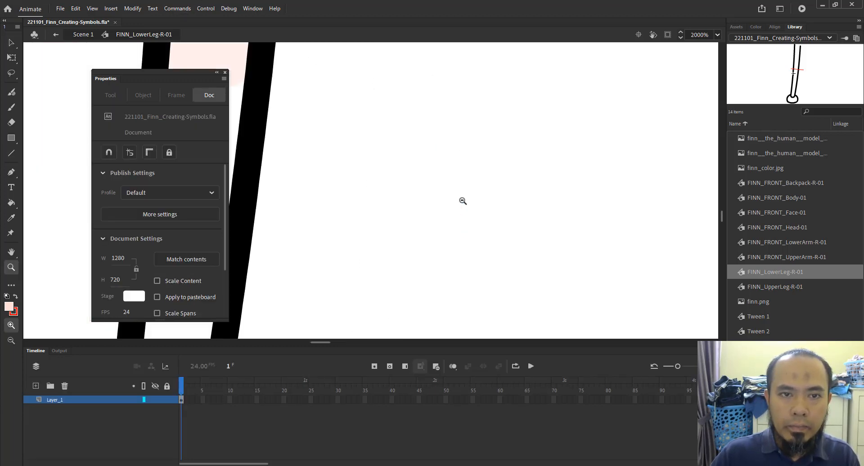
pyautogui.keyDown('alt'); pyautogui.click(363, 213); pyautogui.keyUp('alt')
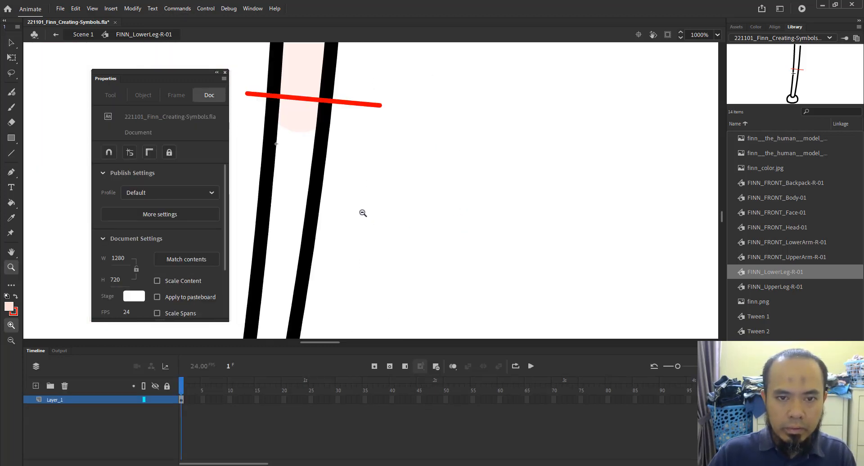
pyautogui.keyDown('alt'); pyautogui.click(364, 212); pyautogui.keyUp('alt')
pyautogui.keyDown('alt'); pyautogui.click(364, 212); pyautogui.keyUp('alt')
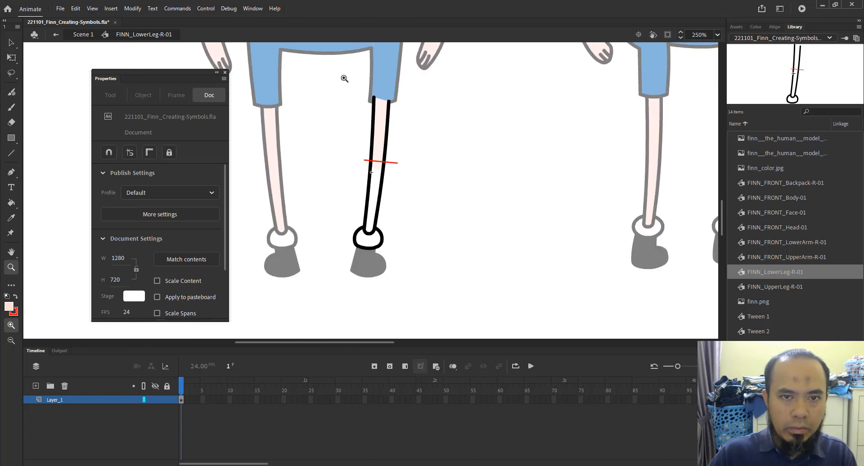
pyautogui.moveTo(337, 76); pyautogui.dragTo(443, 259)
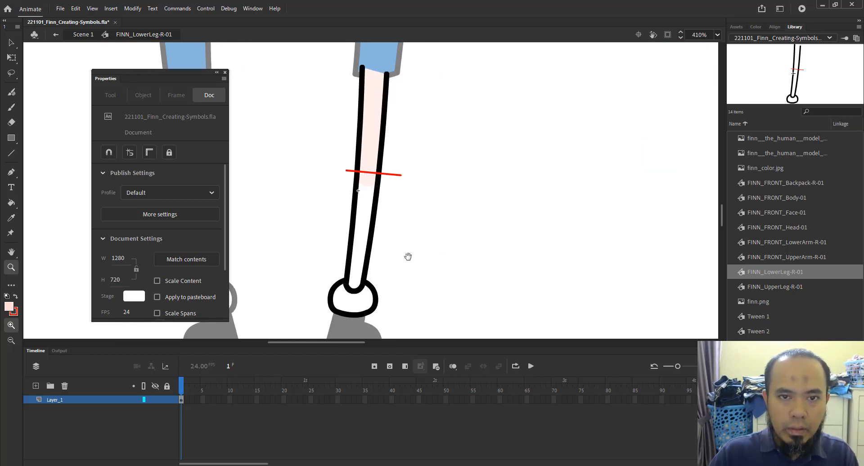
pyautogui.press('v')
pyautogui.click(377, 190)
pyautogui.click(389, 175)
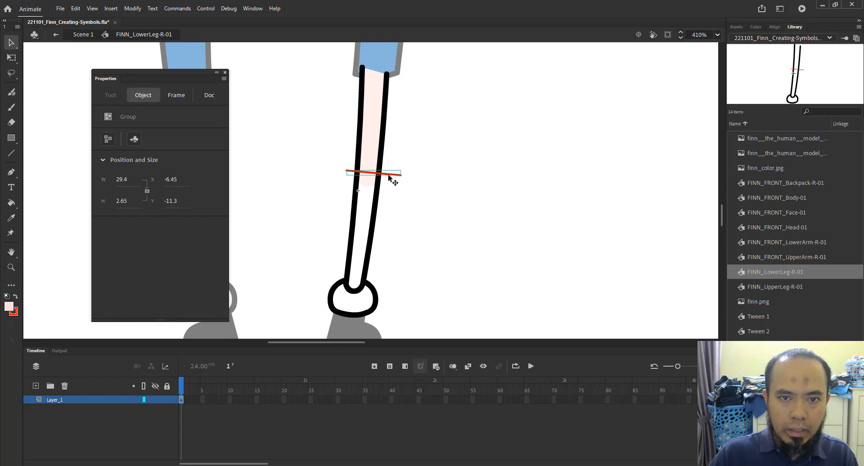
pyautogui.moveTo(318, 120); pyautogui.dragTo(440, 225)
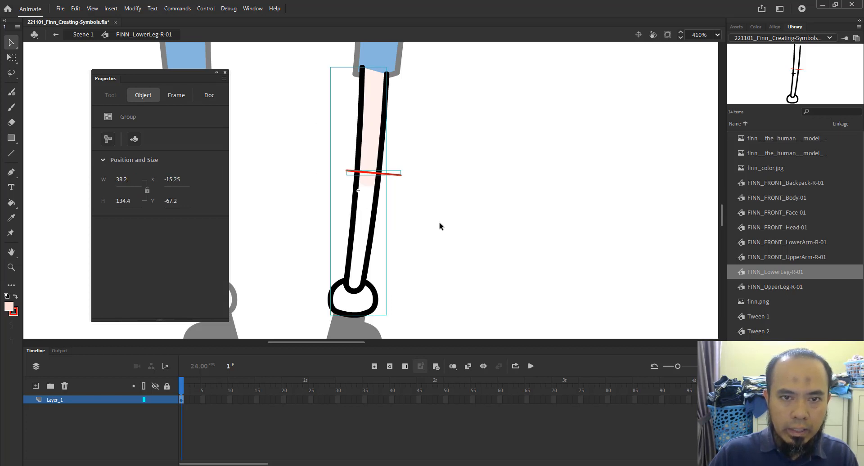
pyautogui.hotkey('ctrl', 'b')
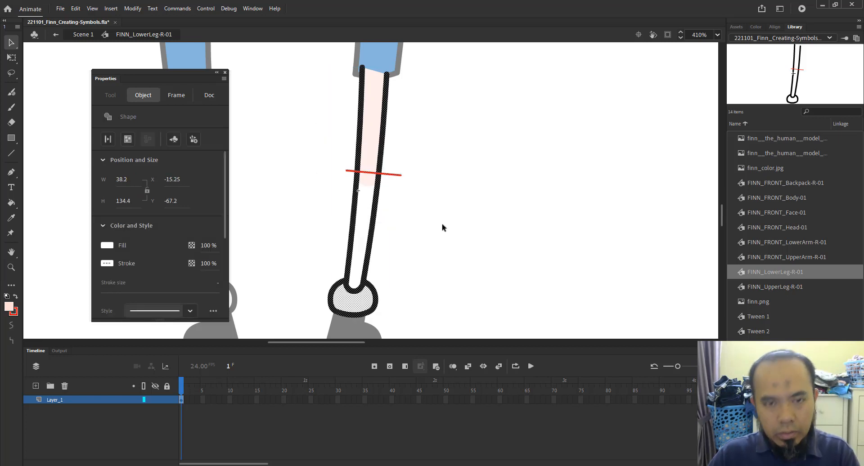
pyautogui.click(417, 224)
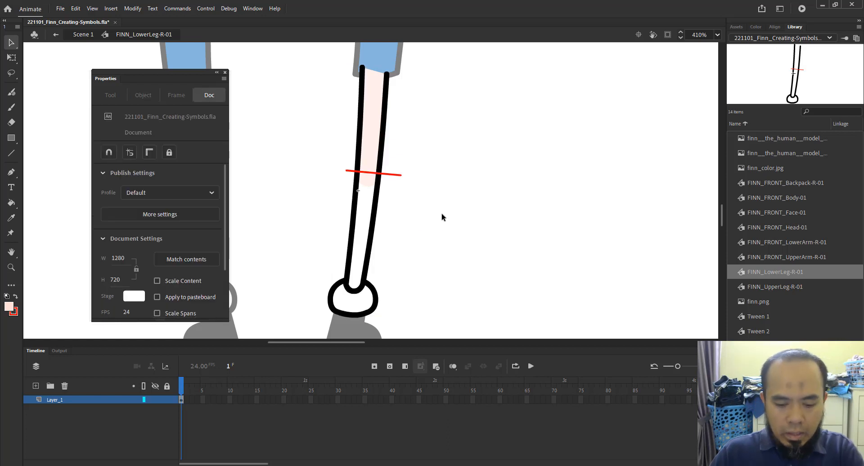
# Fill the leg area below the red line with the skin color using the Paint Bucket
pyautogui.press('k')
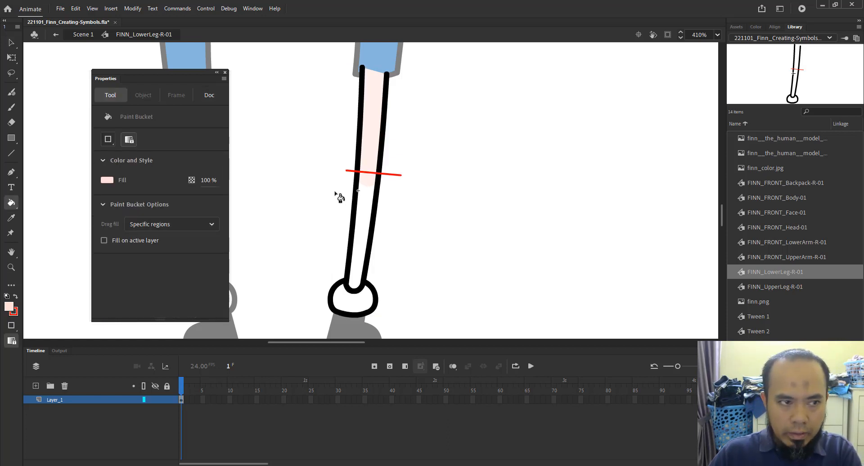
pyautogui.click(367, 197)
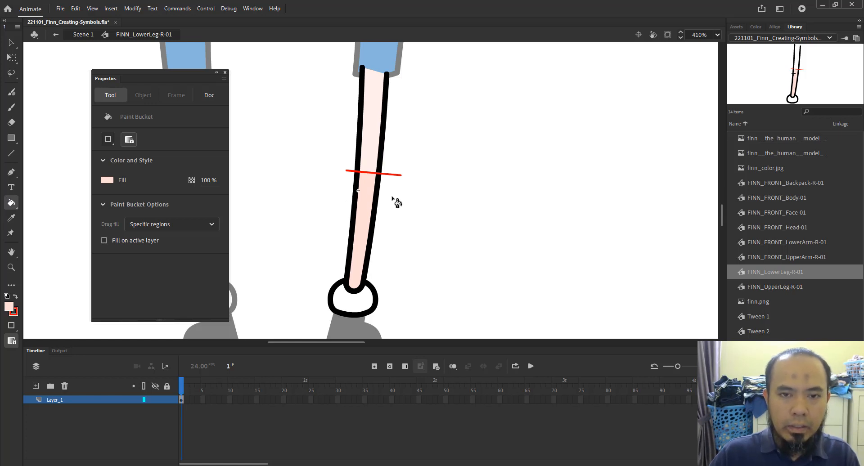
pyautogui.press('v')
pyautogui.click(391, 175)
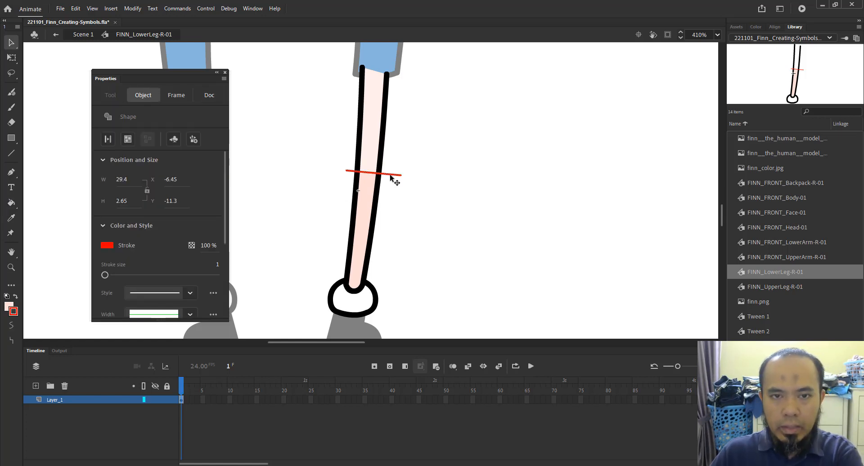
pyautogui.click(419, 110)
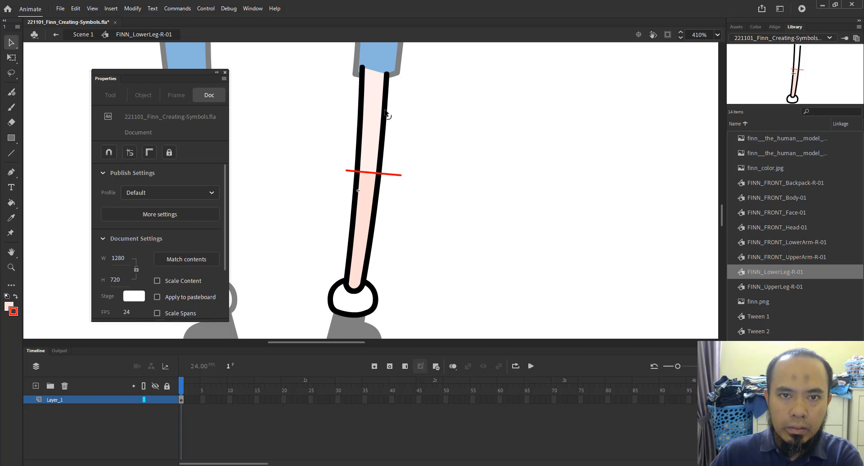
# Delete both leg outlines above the red line in the lower-leg symbol, and the line itself
pyautogui.click(387, 114)
pyautogui.keyDown('shift'); pyautogui.click(363, 115); pyautogui.keyUp('shift')
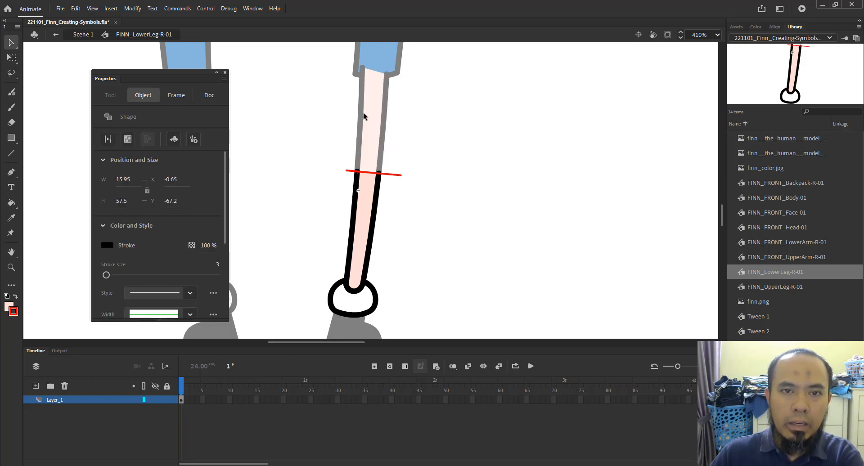
pyautogui.click(398, 121)
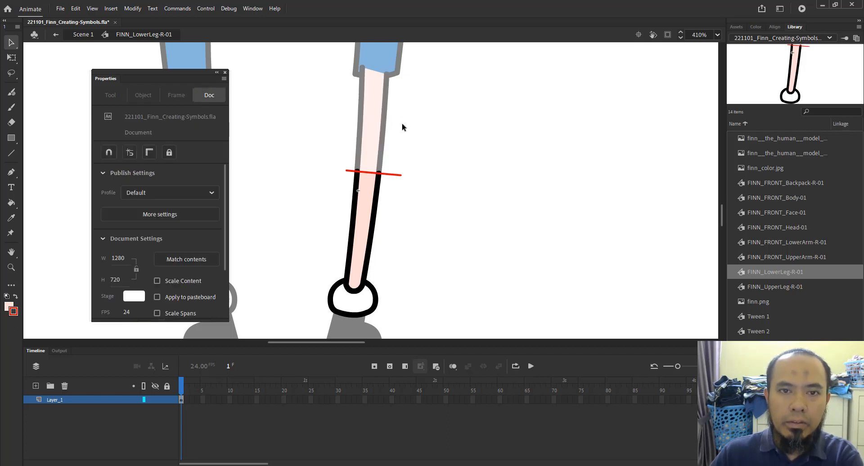
pyautogui.click(384, 174)
pyautogui.press('Delete')
# Bend the upper edge of the lower leg's skin fill downward into a slight curve
pyautogui.press('z')
pyautogui.moveTo(324, 141); pyautogui.dragTo(487, 237)
pyautogui.press('v')
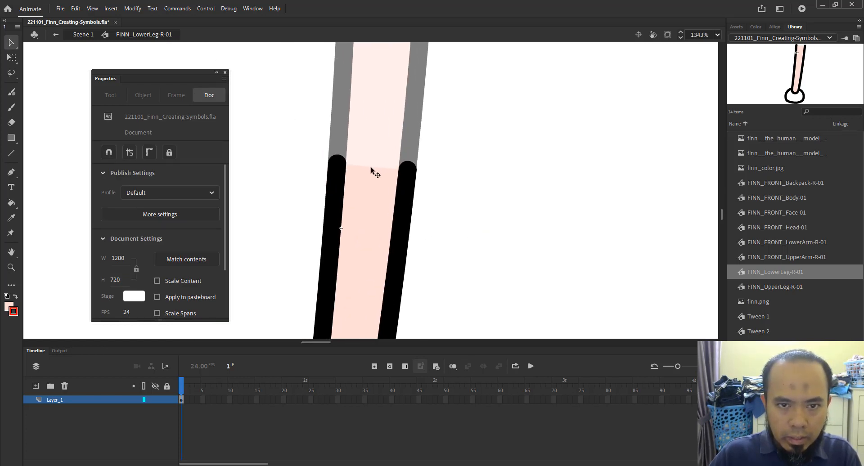
pyautogui.moveTo(372, 169); pyautogui.dragTo(372, 179)
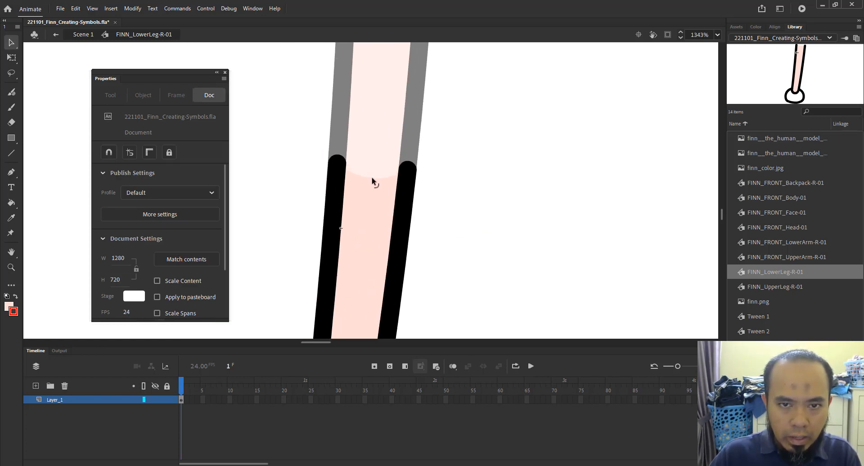
# Leave the lower-leg symbol and return to Scene 1
pyautogui.press('z')
pyautogui.keyDown('alt'); pyautogui.click(475, 204); pyautogui.keyUp('alt')
pyautogui.moveTo(384, 266); pyautogui.dragTo(453, 128)
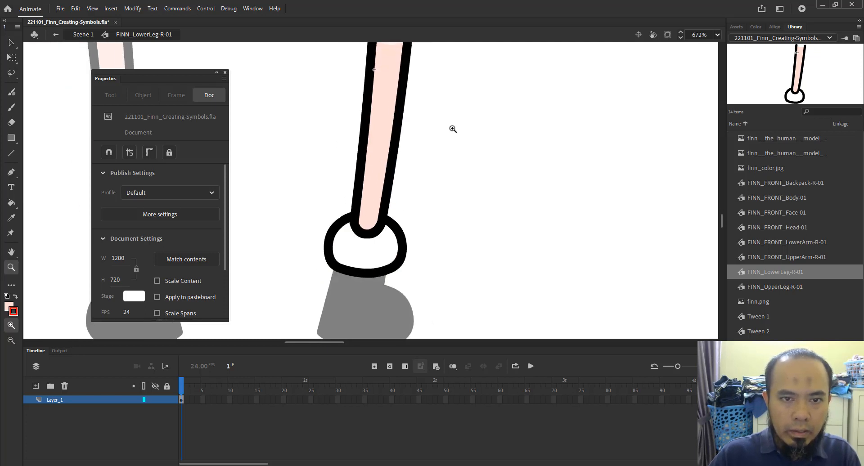
pyautogui.keyDown('alt'); pyautogui.click(428, 182); pyautogui.keyUp('alt')
pyautogui.press('v')
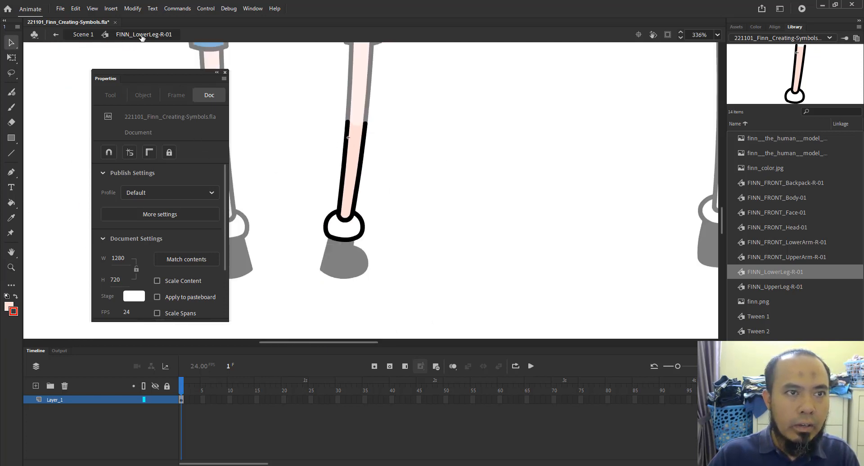
pyautogui.click(83, 35)
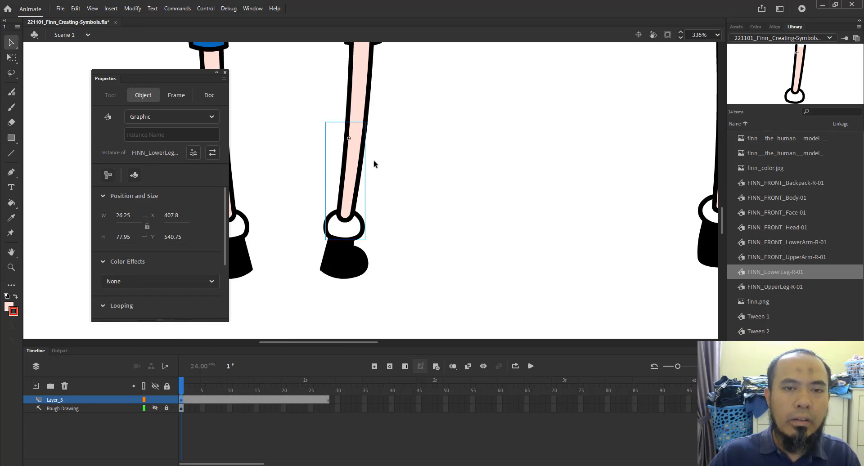
# Select the front view's upper-leg and lower-leg symbols in turn to check how the leg is divided
pyautogui.press('z')
pyautogui.keyDown('alt'); pyautogui.click(428, 180); pyautogui.keyUp('alt')
pyautogui.press('v')
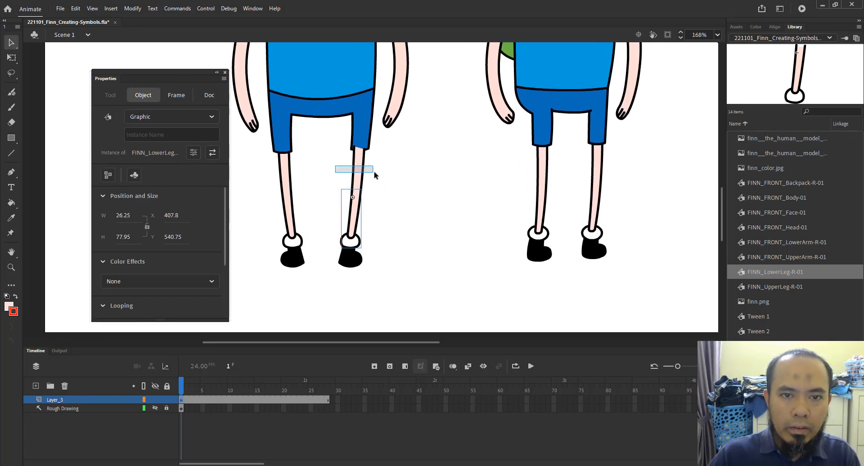
pyautogui.moveTo(374, 172); pyautogui.dragTo(368, 172)
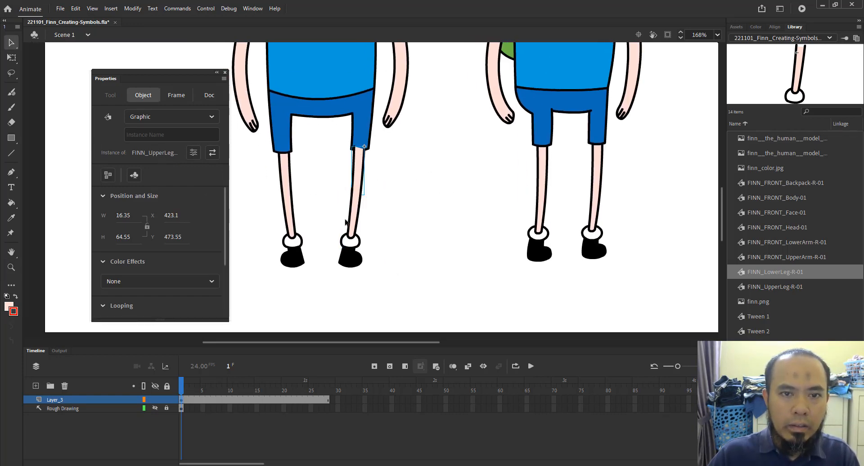
pyautogui.moveTo(339, 213); pyautogui.dragTo(398, 227)
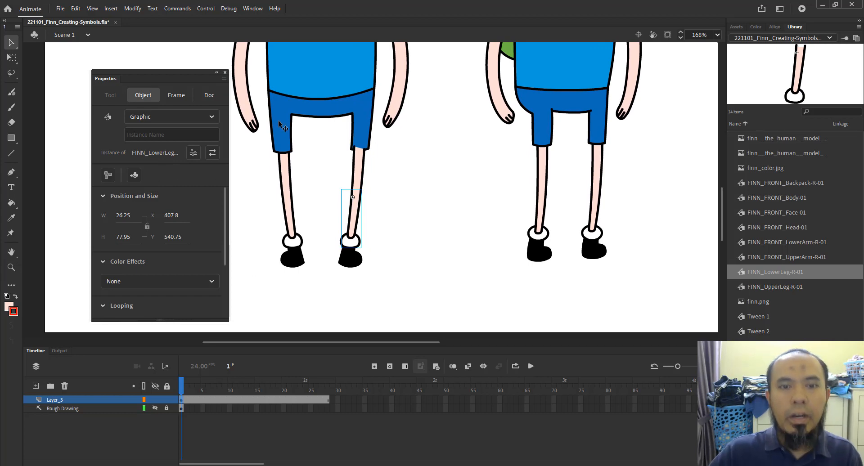
# Convert the black foot below the new lower-leg symbol into a Graphic symbol named FINN_FRONT_Feet-R-01, with its registration point at top centre
pyautogui.click(358, 267)
pyautogui.press('z')
pyautogui.moveTo(301, 209); pyautogui.dragTo(439, 318)
pyautogui.press('F8')
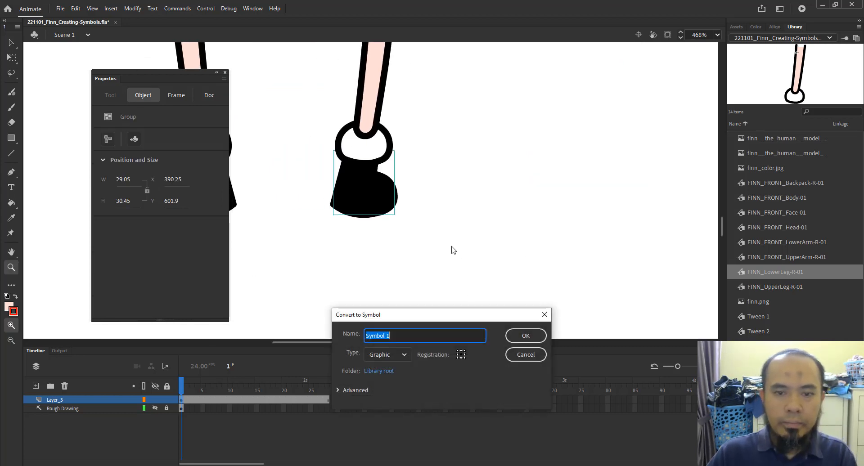
pyautogui.write('FINN_FRONT_Feet-R-01')
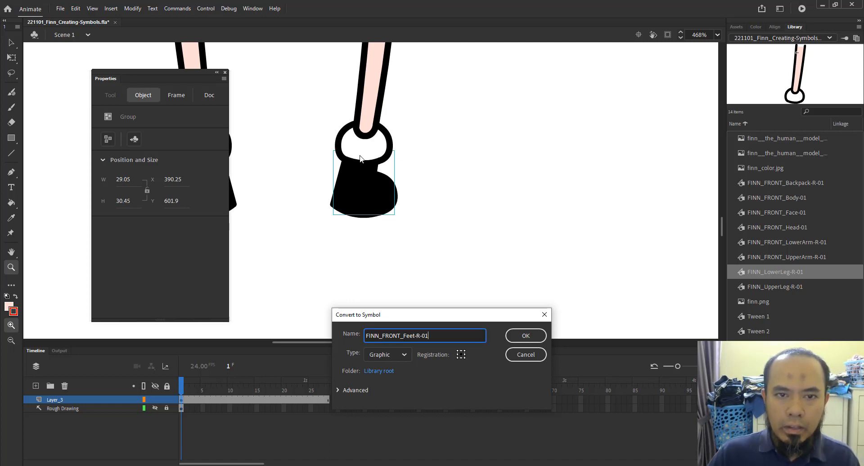
pyautogui.click(461, 352)
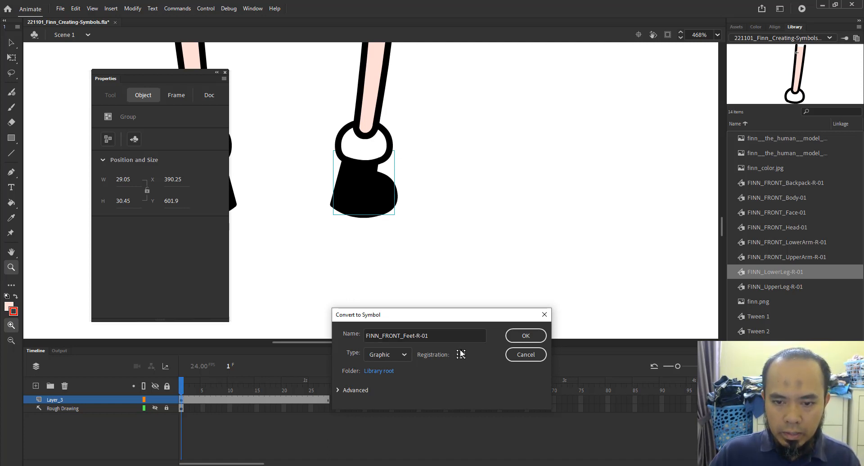
pyautogui.click(525, 337)
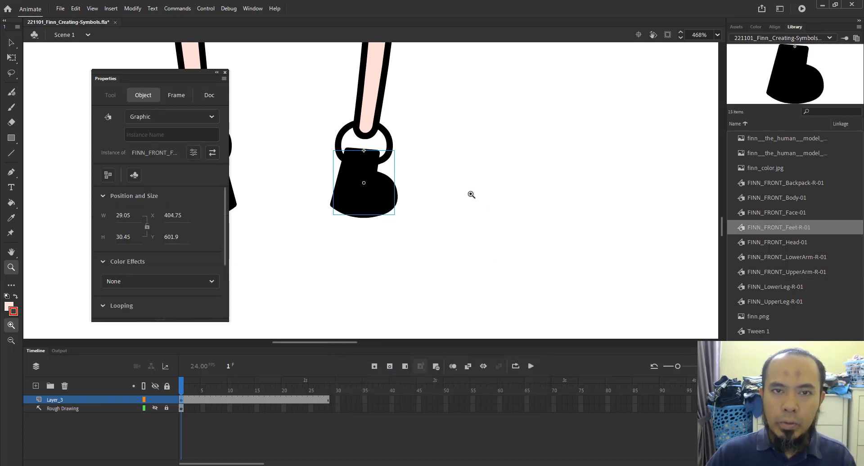
# Examine the front view's remaining backpack, arm, leg and foot groups on the side that has no symbols
pyautogui.keyDown('alt'); pyautogui.click(434, 139); pyautogui.keyUp('alt')
pyautogui.moveTo(318, 128); pyautogui.dragTo(493, 228)
pyautogui.keyDown('alt'); pyautogui.click(494, 167); pyautogui.keyUp('alt')
pyautogui.moveTo(469, 197); pyautogui.dragTo(514, 229)
pyautogui.press('v')
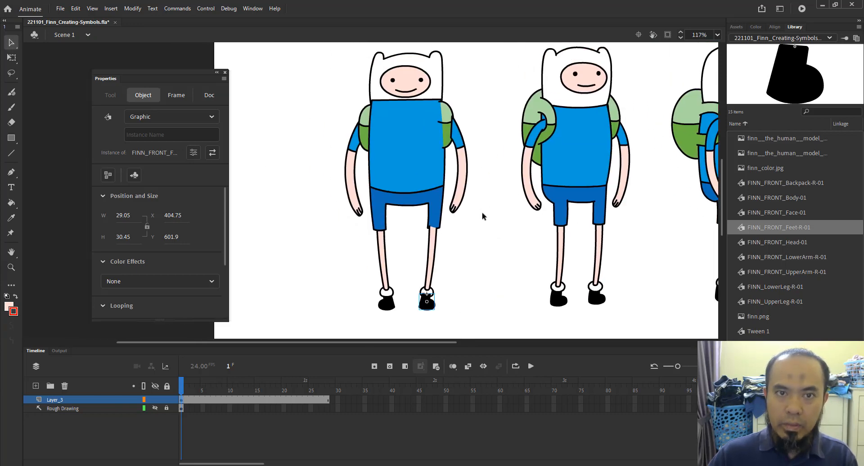
pyautogui.click(357, 140)
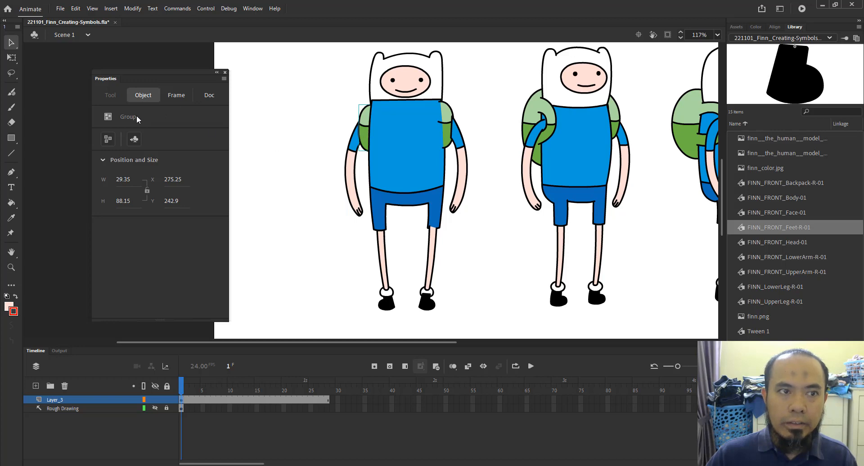
pyautogui.moveTo(328, 153); pyautogui.dragTo(360, 181)
pyautogui.moveTo(369, 264); pyautogui.dragTo(398, 267)
pyautogui.click(391, 302)
pyautogui.click(389, 295)
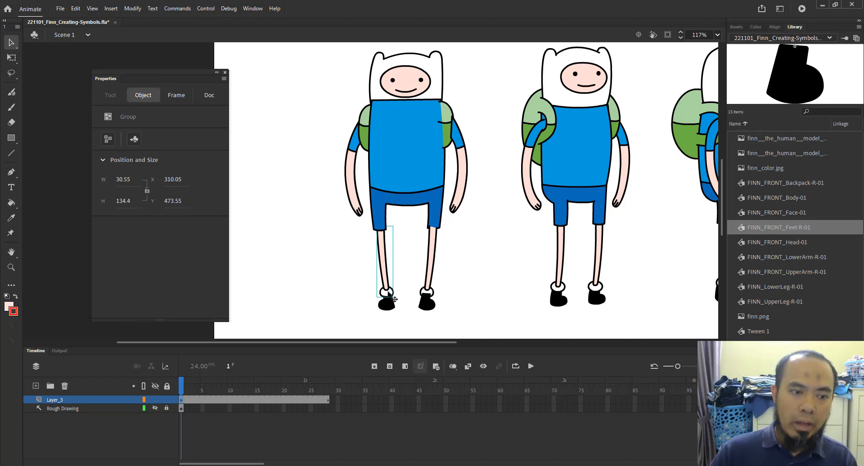
# Copy all parts of the front-view figure and add a new layer named TEMP
pyautogui.moveTo(301, 55); pyautogui.dragTo(489, 316)
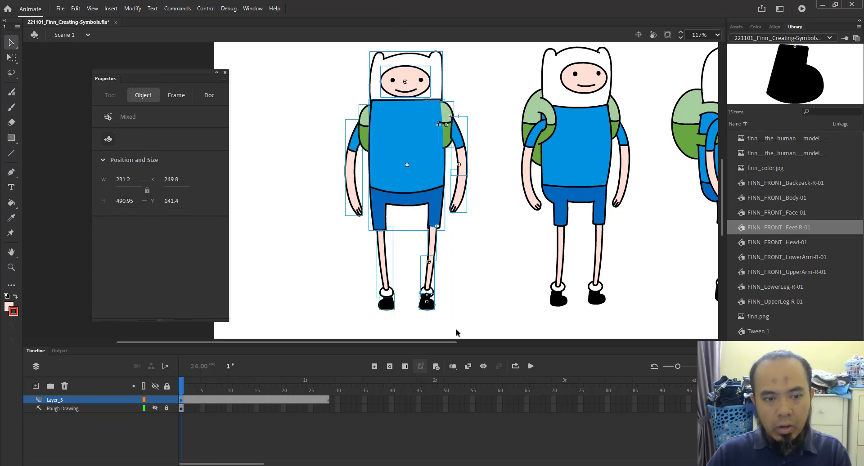
pyautogui.click(77, 442)
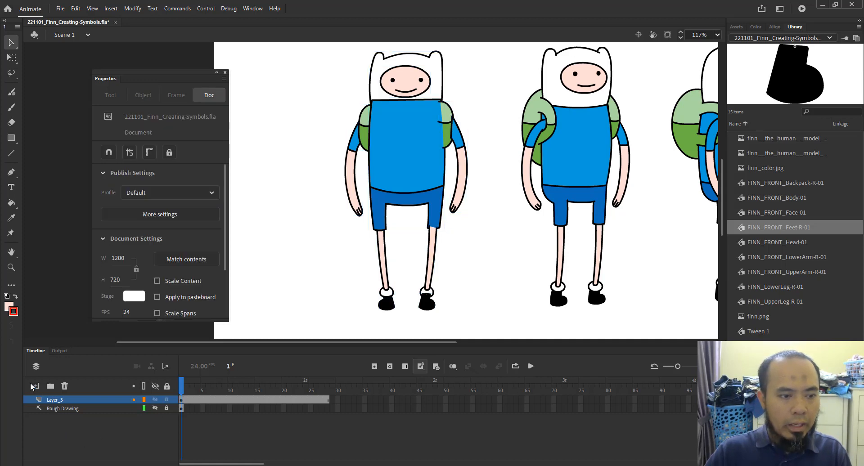
pyautogui.click(36, 386)
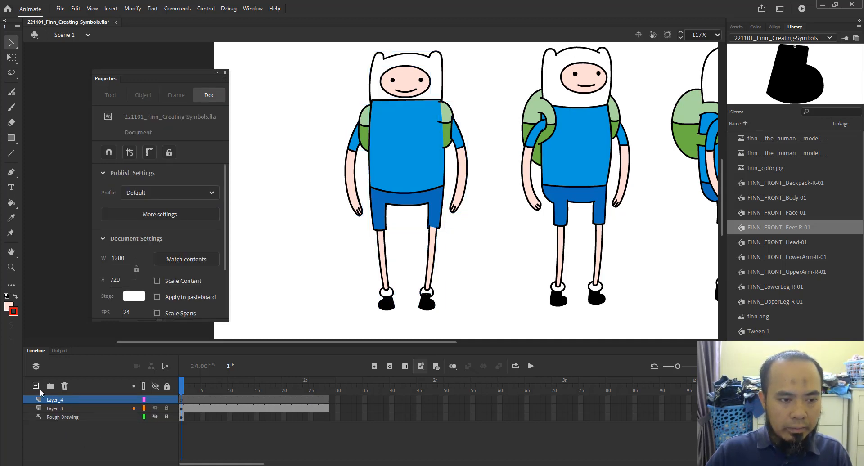
pyautogui.doubleClick(56, 400)
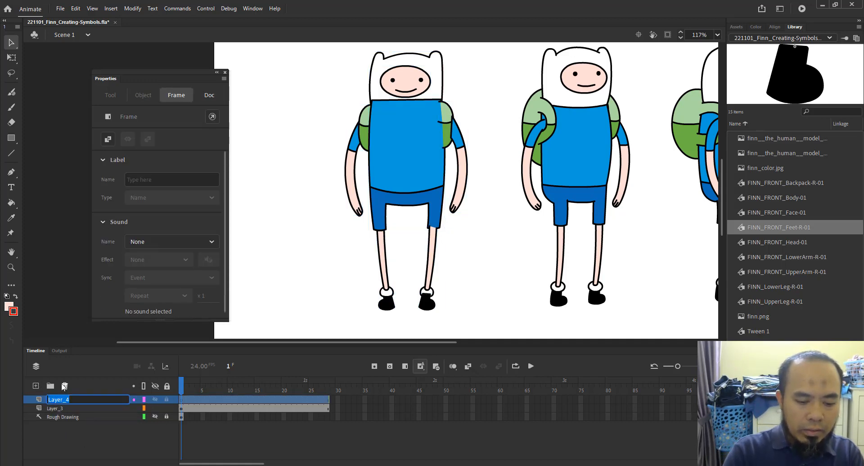
pyautogui.write('TEMP')
pyautogui.press('Return')
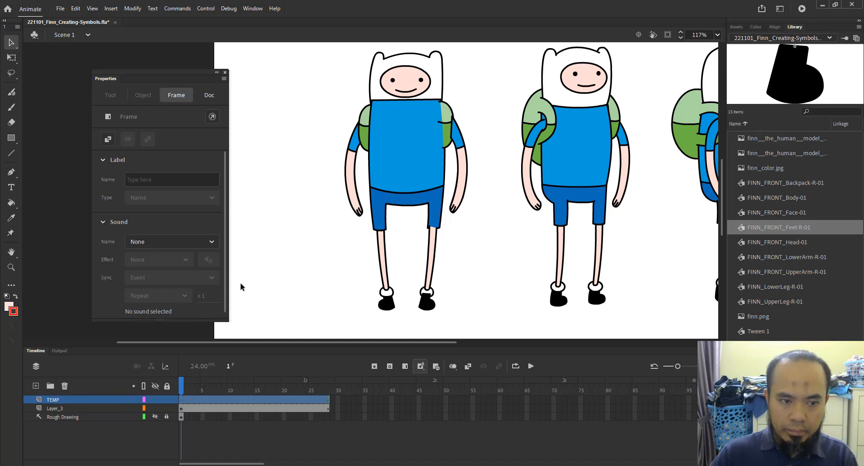
# Hide Layer_3 and paste the copied front-view figure in place on the TEMP layer
pyautogui.click(154, 409)
pyautogui.click(353, 121)
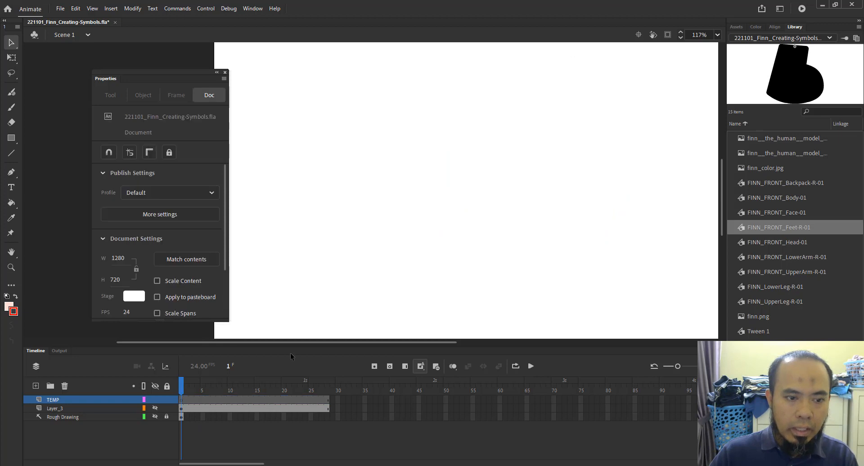
pyautogui.click(103, 401)
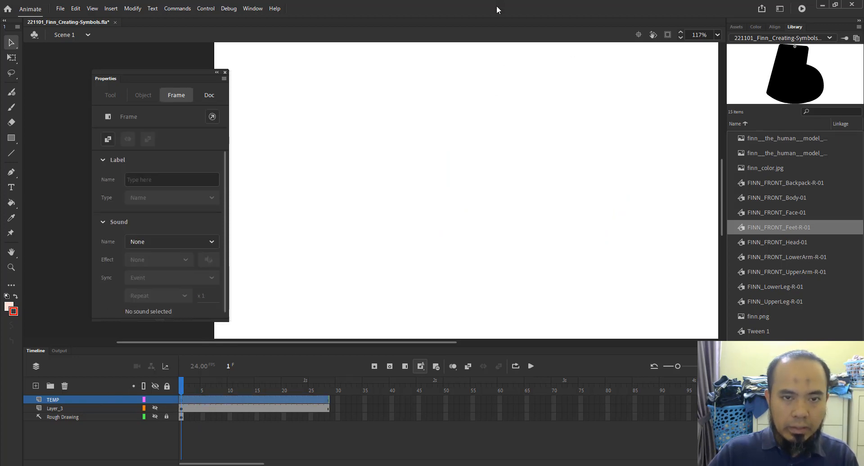
pyautogui.hotkey('ctrl', 'shift', 'v')
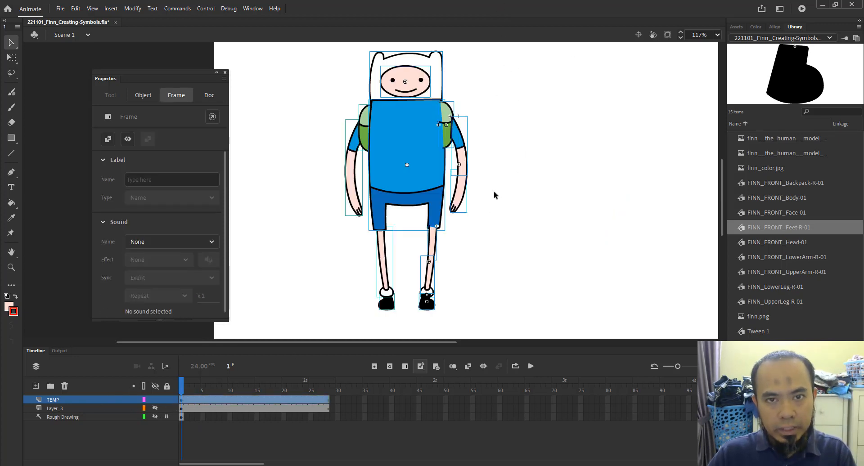
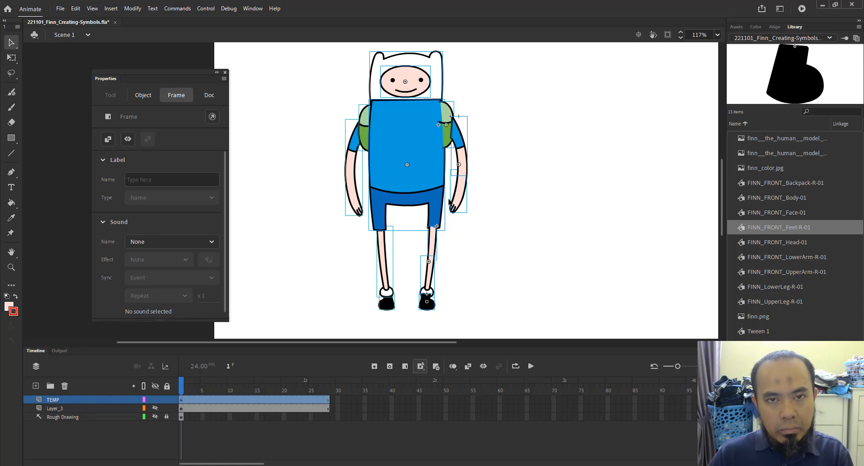
# Break the pasted figure apart into raw shapes and combine them into a single group
pyautogui.hotkey('ctrl', 'b')
pyautogui.hotkey('ctrl', 'b')
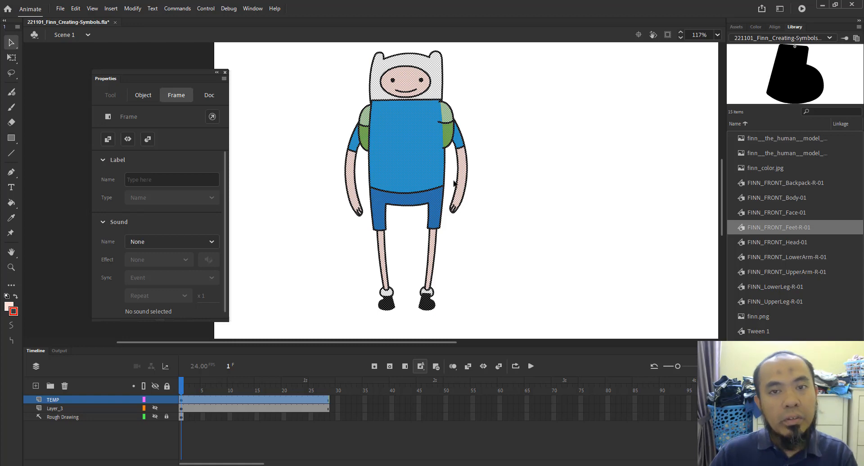
pyautogui.hotkey('ctrl', 'g')
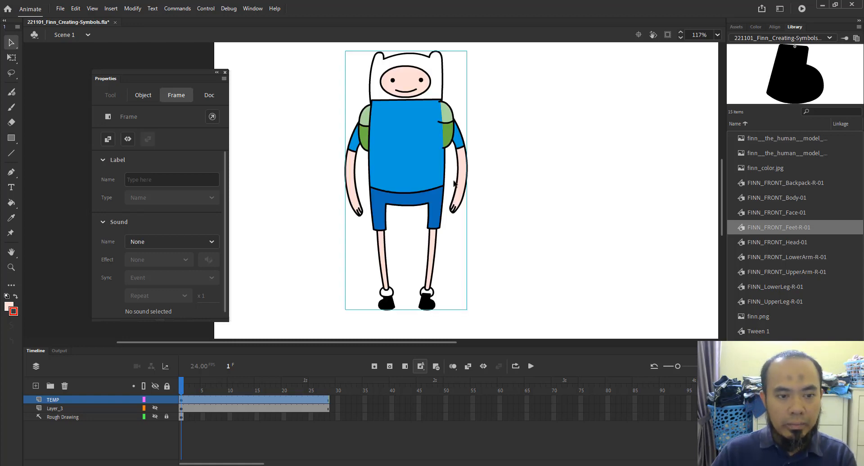
# Lock the TEMP layer, move it below Layer_3, and make Layer_3 visible and active
pyautogui.click(166, 400)
pyautogui.moveTo(58, 400); pyautogui.dragTo(59, 414)
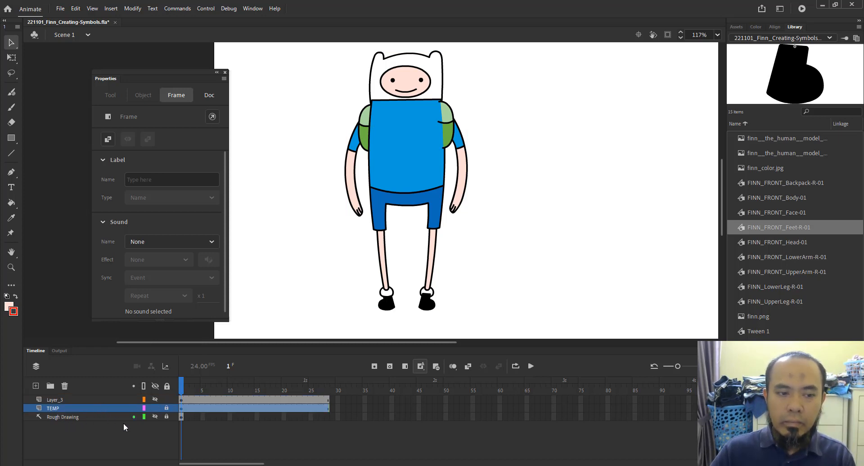
pyautogui.click(155, 400)
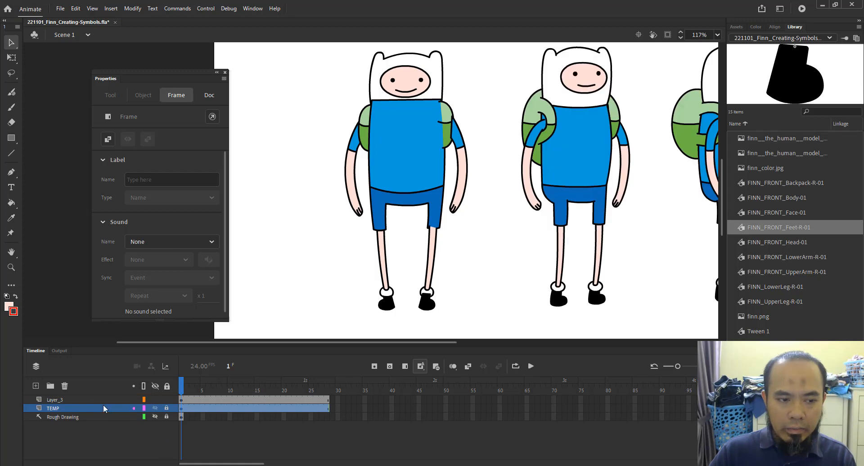
pyautogui.click(86, 400)
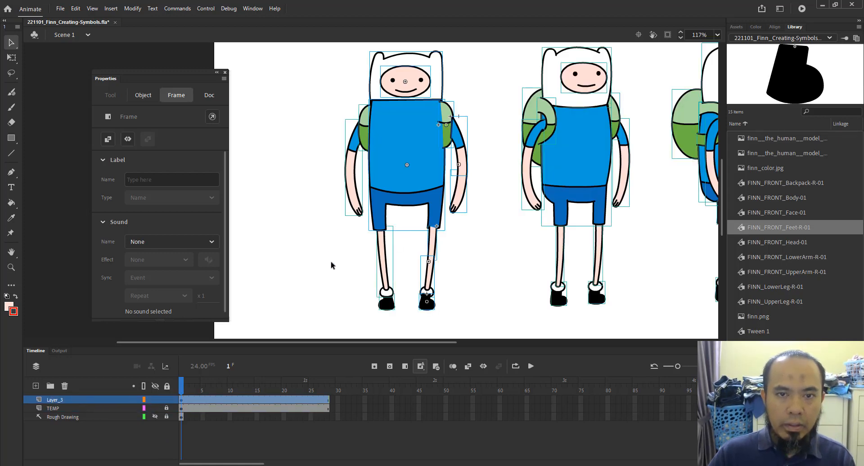
# Delete the unconverted backpack, arm, leg and foot groups of the front-view figure from Layer_3
pyautogui.click(324, 180)
pyautogui.moveTo(337, 109); pyautogui.dragTo(365, 142)
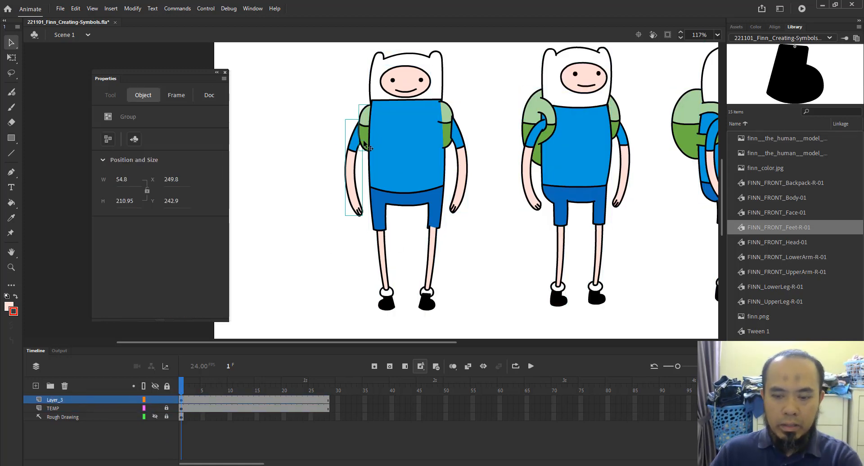
pyautogui.click(366, 153)
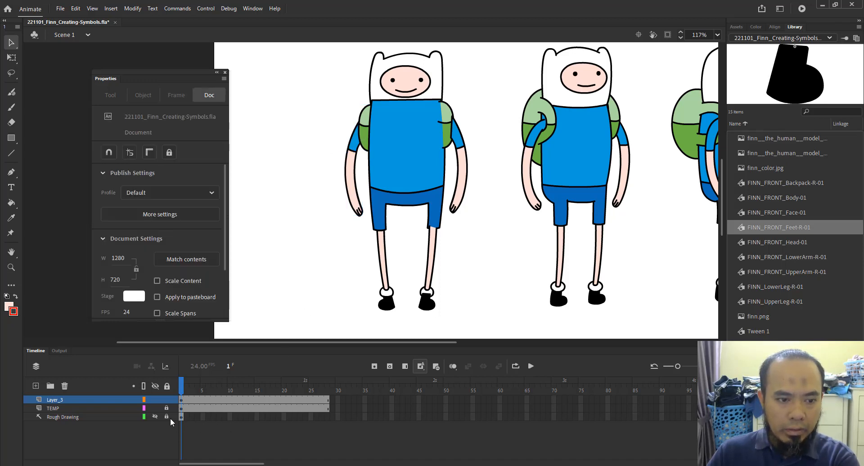
pyautogui.click(155, 408)
pyautogui.click(155, 408)
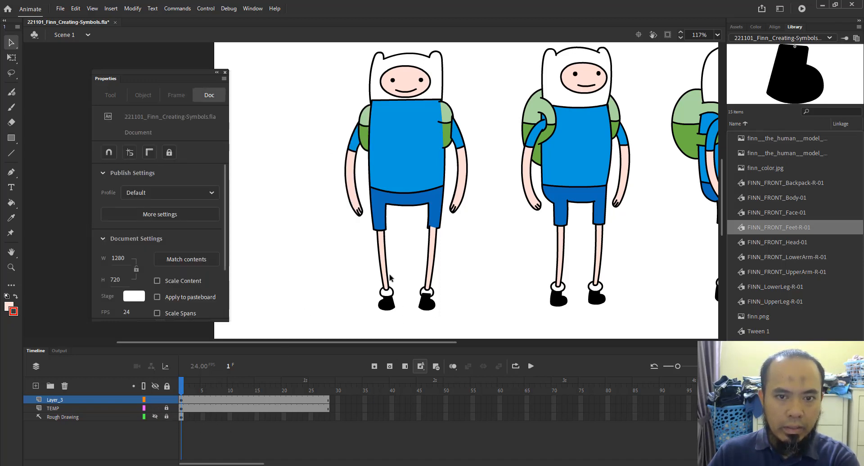
pyautogui.moveTo(368, 263); pyautogui.dragTo(398, 327)
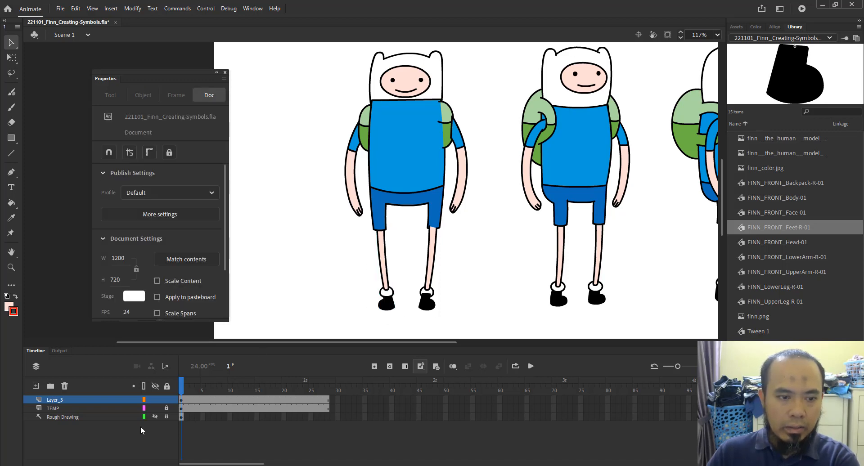
# Toggle the TEMP layer's visibility to compare it with the remaining symbols, leaving TEMP hidden
pyautogui.click(155, 408)
pyautogui.click(155, 409)
pyautogui.click(155, 408)
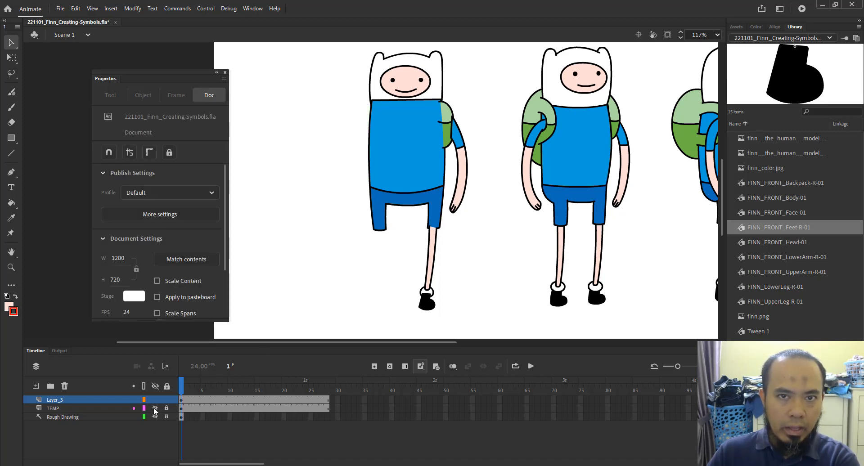
pyautogui.click(155, 408)
pyautogui.click(155, 408)
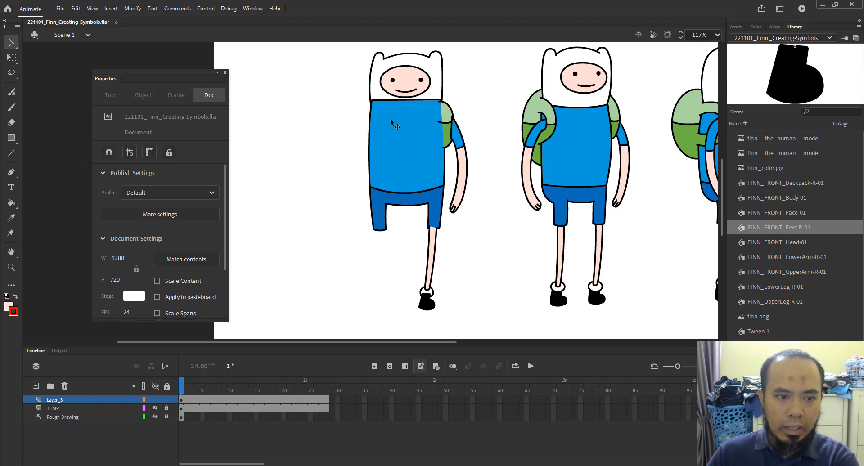
# Inspect the front-view figure's head, body, backpack, arm and leg symbols one by one
pyautogui.click(438, 93)
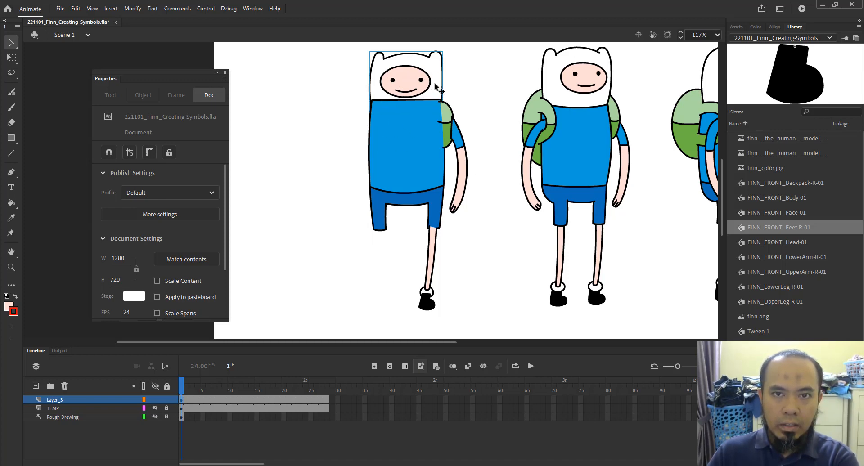
pyautogui.click(426, 122)
pyautogui.click(444, 130)
pyautogui.click(456, 145)
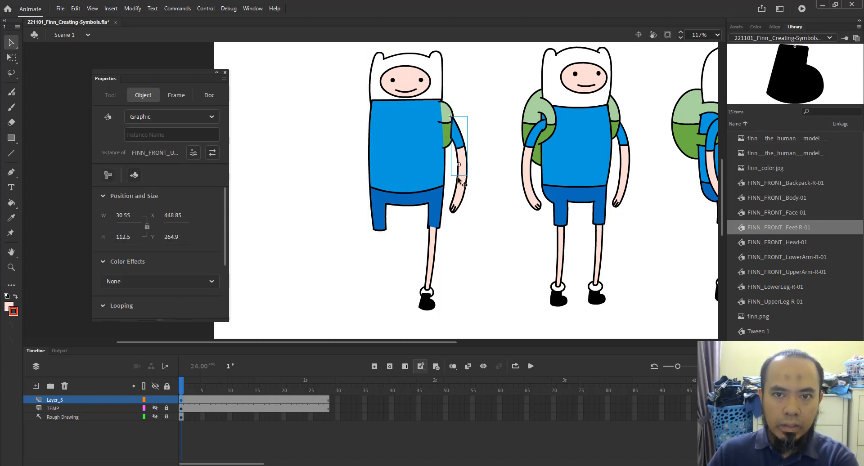
pyautogui.click(454, 205)
pyautogui.click(434, 253)
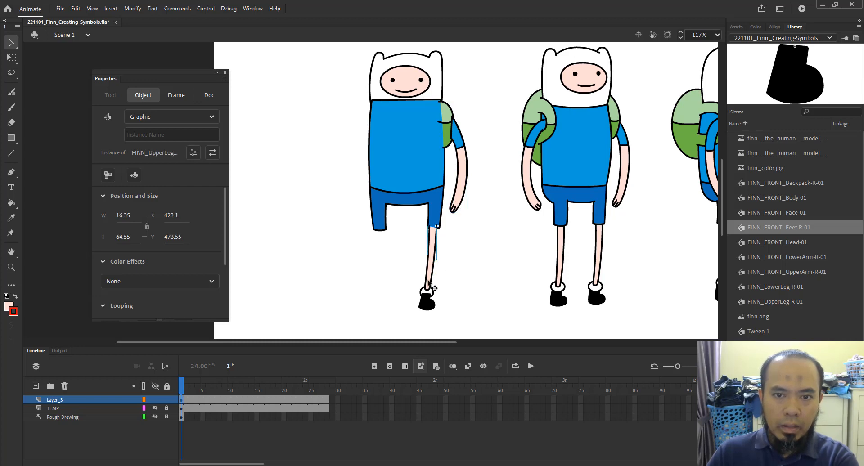
pyautogui.click(428, 281)
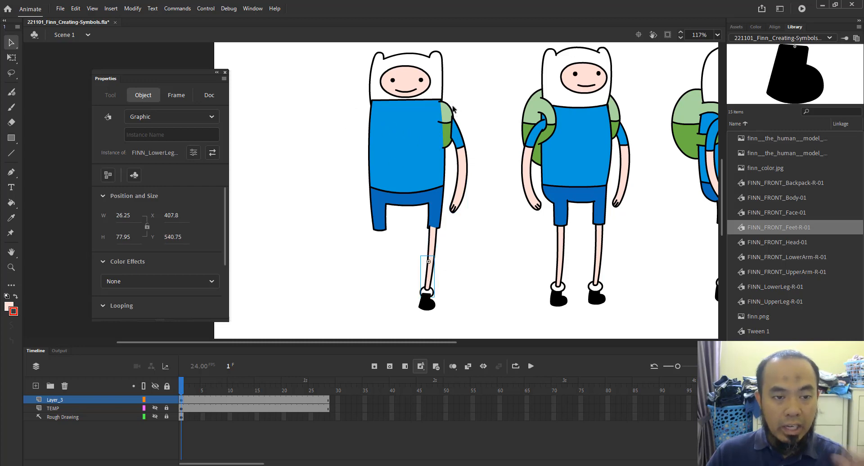
# Show the TEMP layer as outlines, check it with Layer_3 briefly hidden, and make Layer_3 the active layer
pyautogui.click(155, 409)
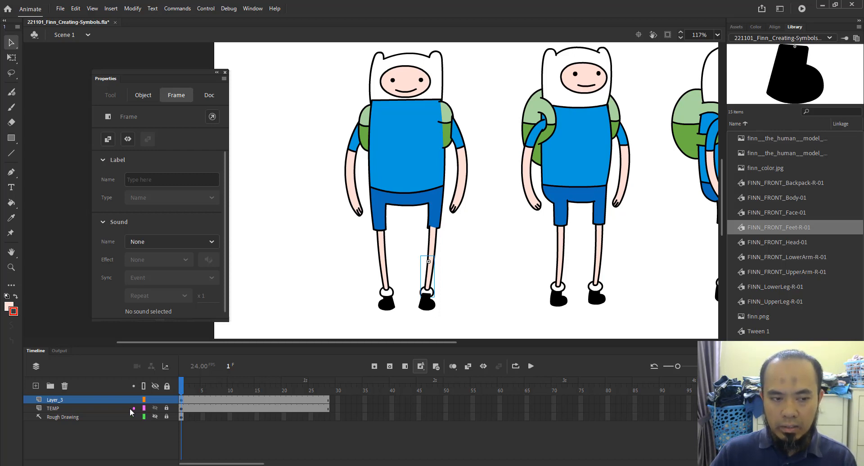
pyautogui.click(86, 409)
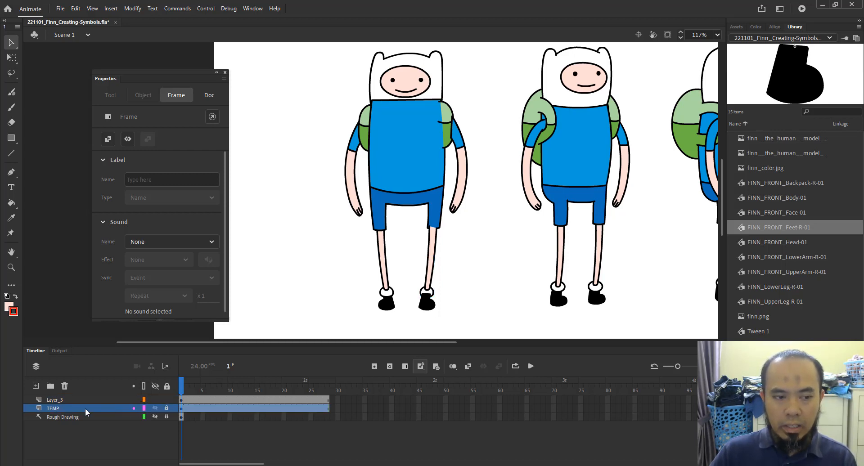
pyautogui.click(144, 408)
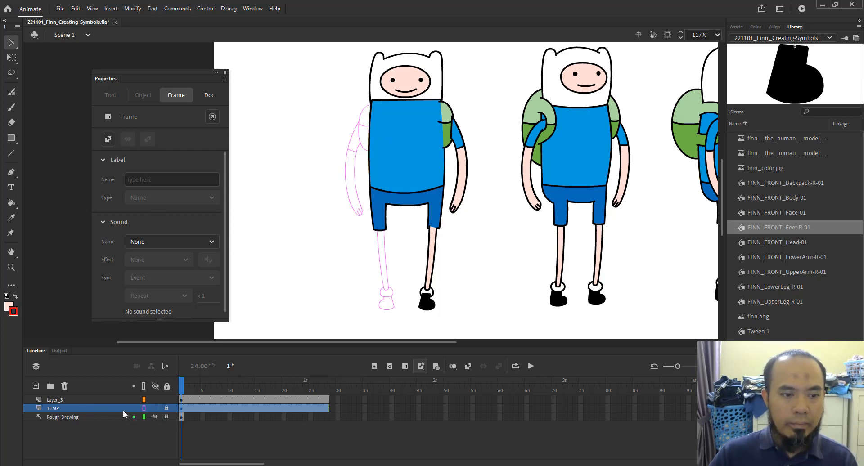
pyautogui.click(155, 400)
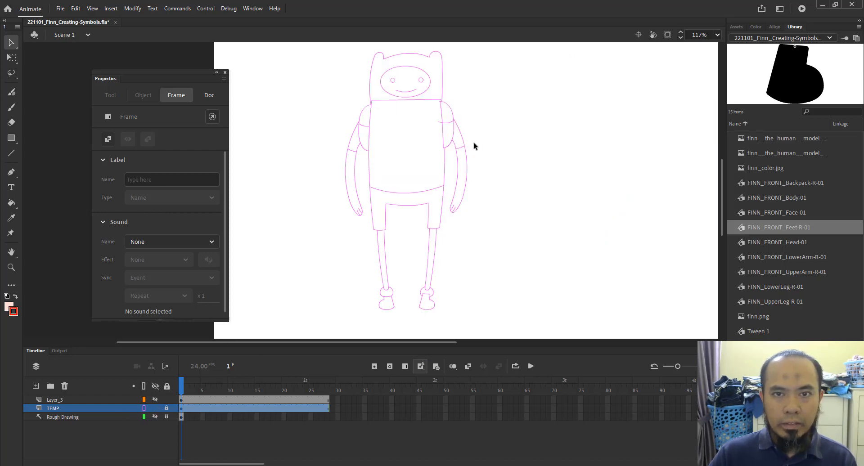
pyautogui.click(156, 399)
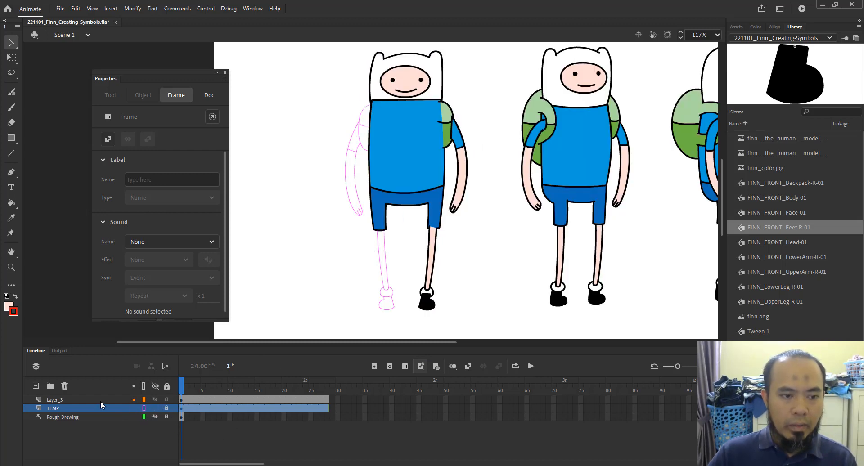
pyautogui.click(99, 400)
# Select the front-view figure's backpack, upper and lower arm, upper and lower leg, and foot symbols together
pyautogui.moveTo(328, 77); pyautogui.dragTo(497, 275)
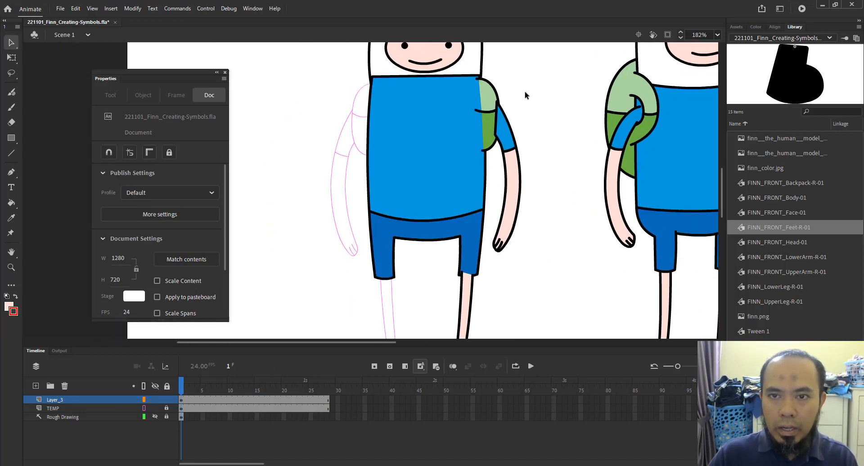
pyautogui.moveTo(487, 68); pyautogui.dragTo(554, 231)
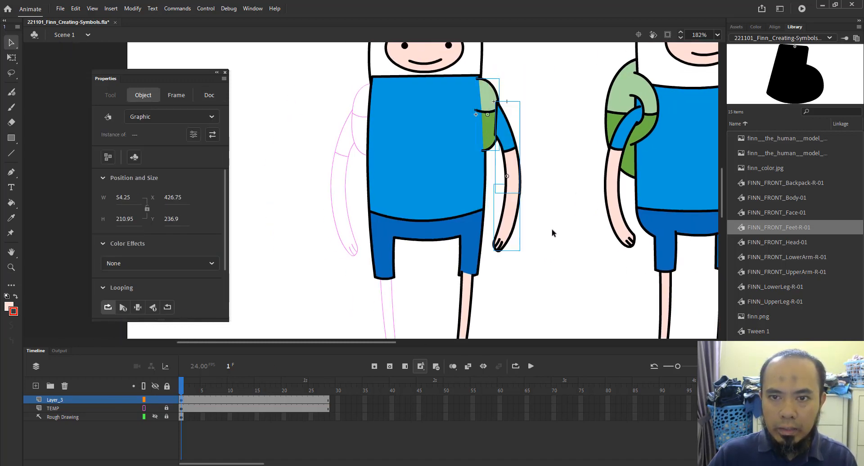
pyautogui.moveTo(531, 166); pyautogui.dragTo(577, 166)
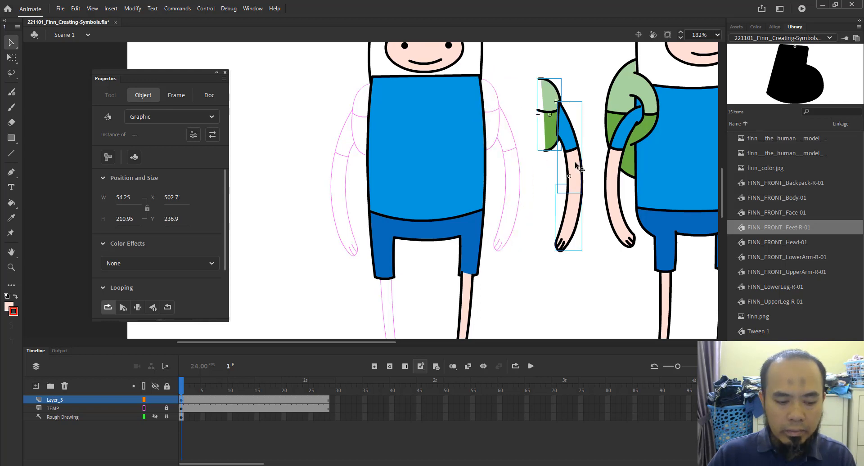
pyautogui.hotkey('ctrl', 'z')
pyautogui.scroll(-5, 527, 176)
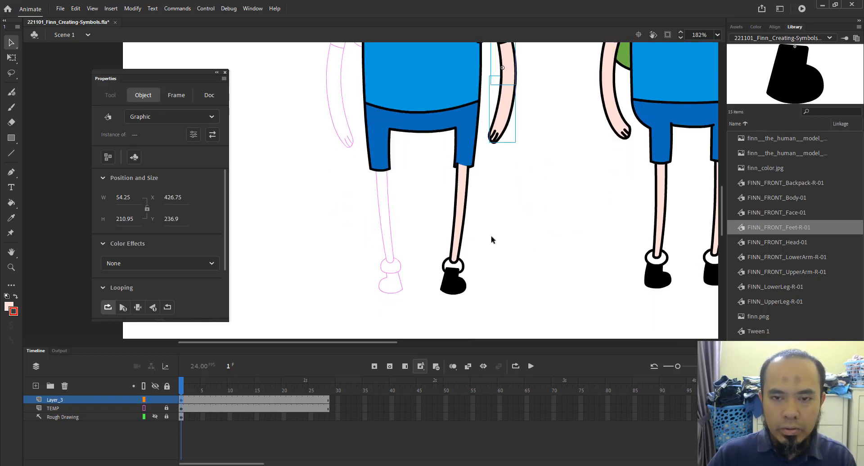
pyautogui.moveTo(410, 203); pyautogui.dragTo(503, 334)
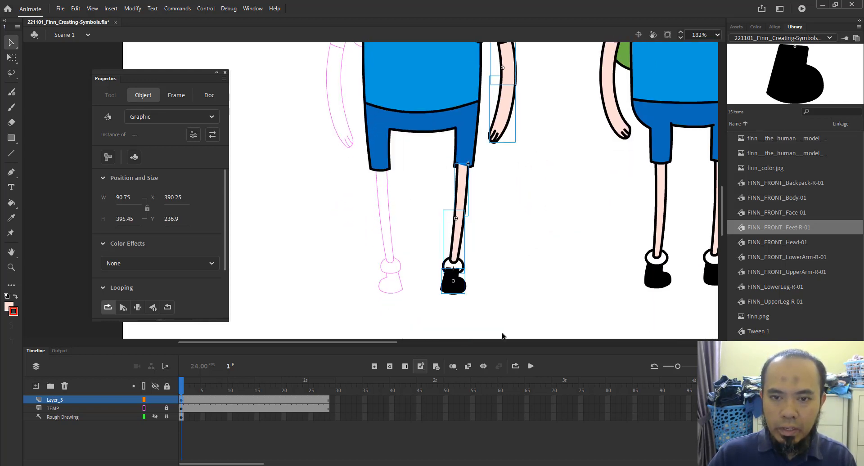
pyautogui.press('z')
pyautogui.keyDown('alt'); pyautogui.click(514, 182); pyautogui.keyUp('alt')
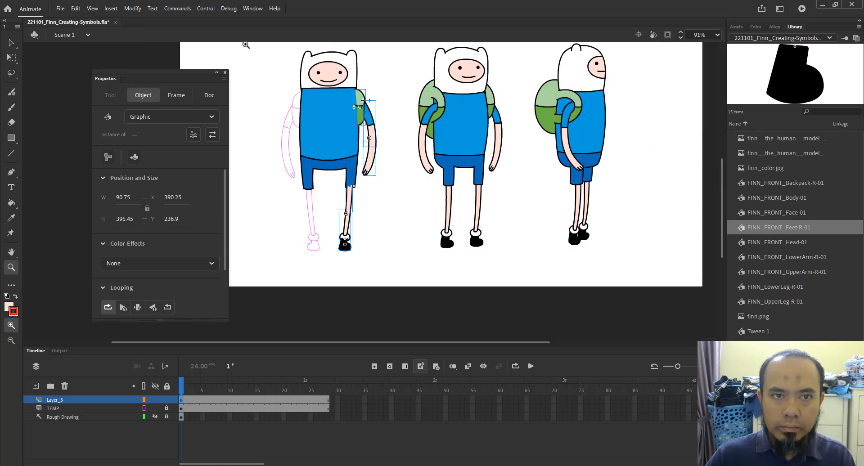
pyautogui.moveTo(246, 45); pyautogui.dragTo(418, 267)
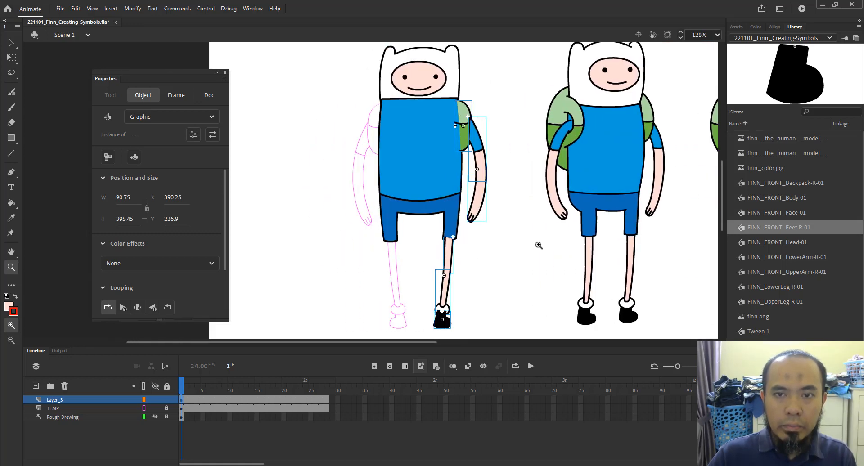
pyautogui.press('v')
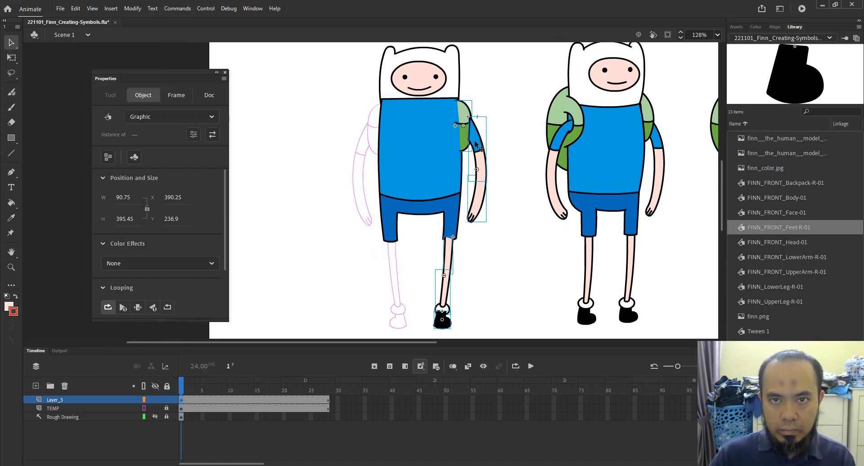
# Duplicate the selected backpack, arm, leg and foot symbols toward the outlined opposite side of the front-view body
pyautogui.moveTo(476, 144); pyautogui.dragTo(285, 120)
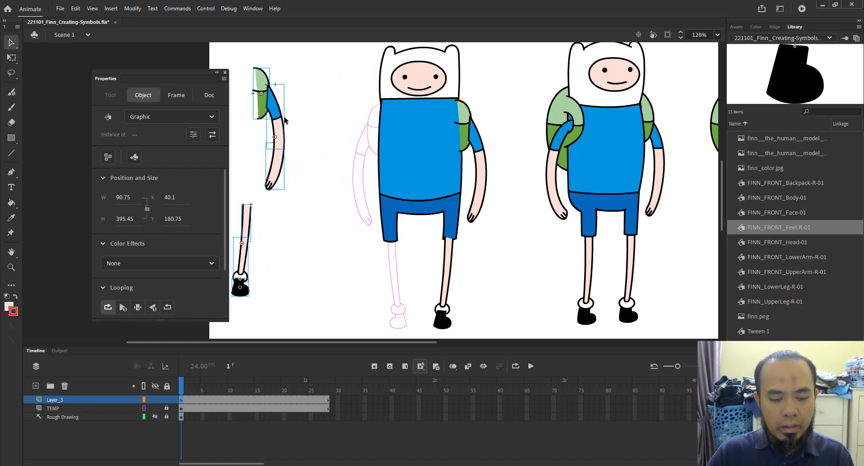
pyautogui.hotkey('ctrl', 'z')
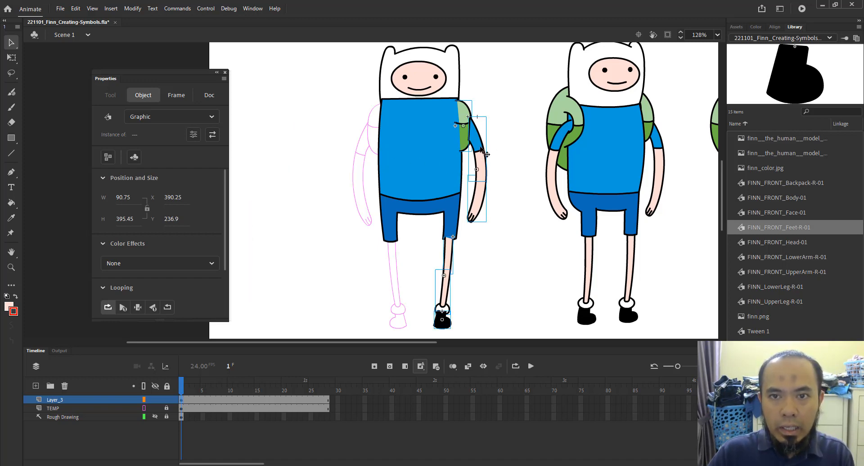
pyautogui.moveTo(486, 154); pyautogui.dragTo(400, 149)
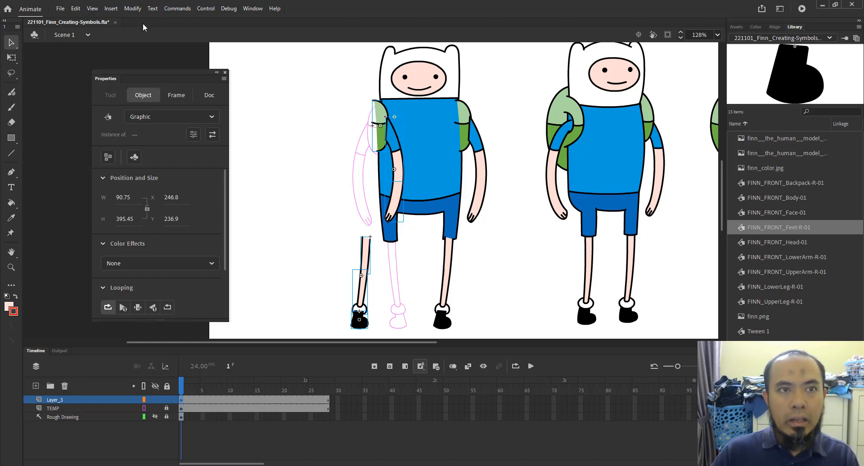
# Try flipping the duplicated limbs and backpack with Flip Horizontal, and undo the flip
pyautogui.rightClick(388, 128)
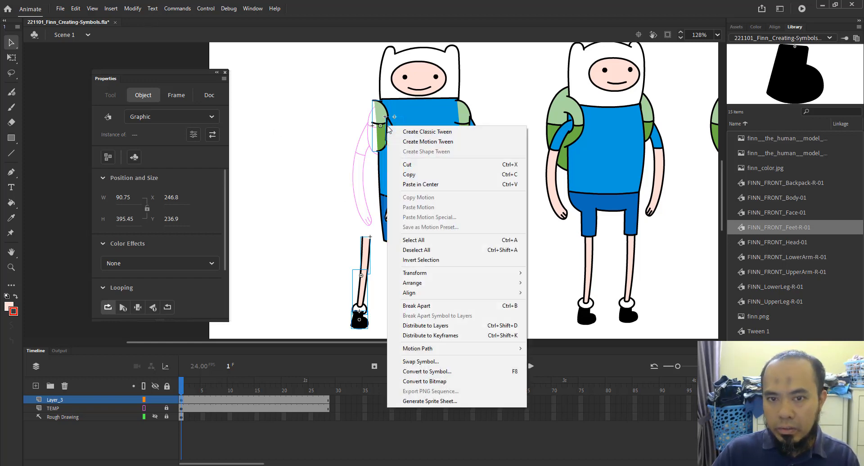
pyautogui.moveTo(460, 277)
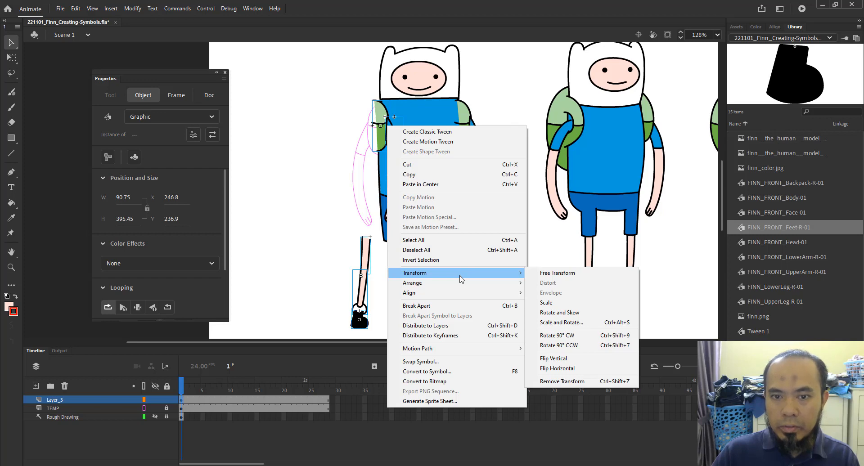
pyautogui.click(585, 370)
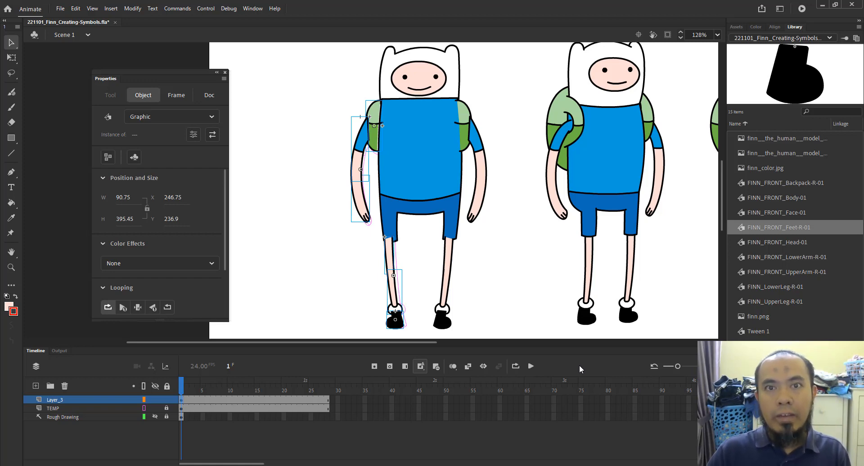
pyautogui.hotkey('ctrl', 'z')
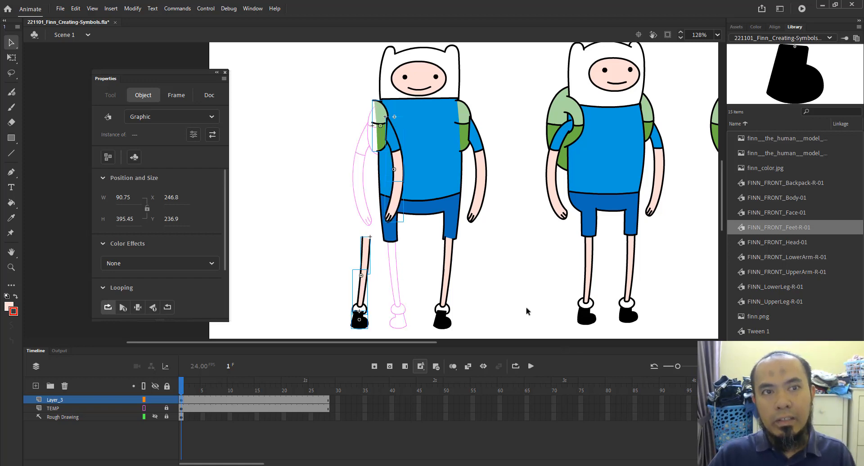
# Mirror the duplicated limbs and backpack by setting their scale width to -100% in the Transform settings
pyautogui.click(248, 11)
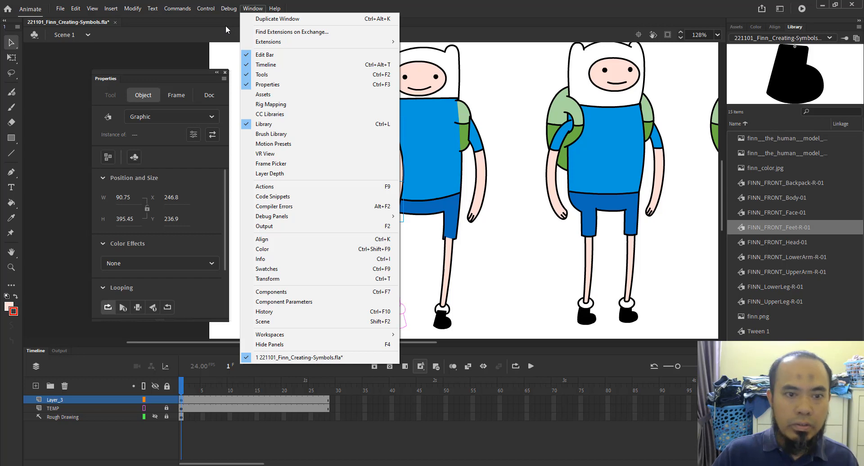
pyautogui.click(309, 280)
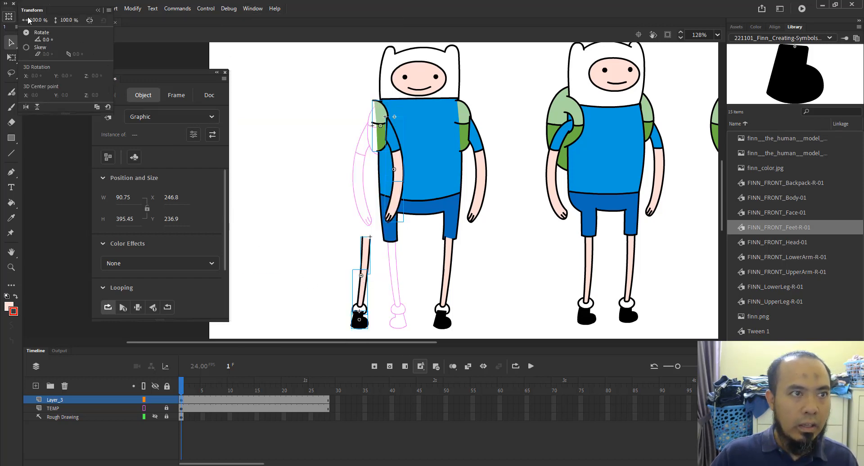
pyautogui.moveTo(35, 11); pyautogui.dragTo(247, 127)
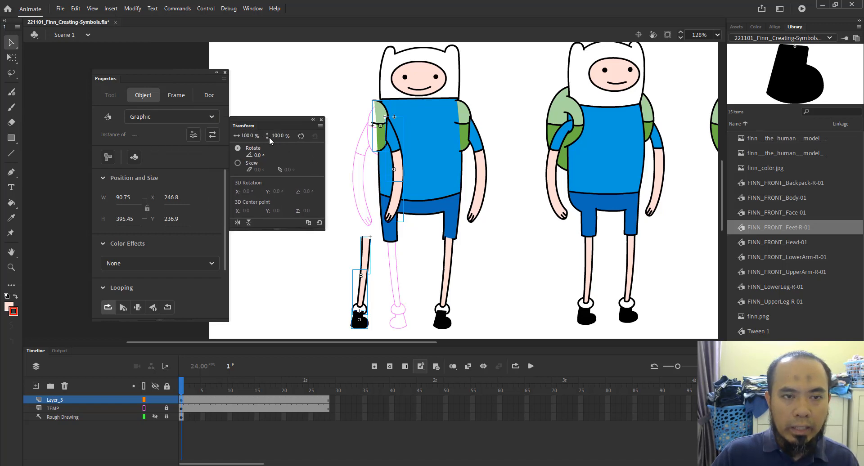
pyautogui.click(248, 135)
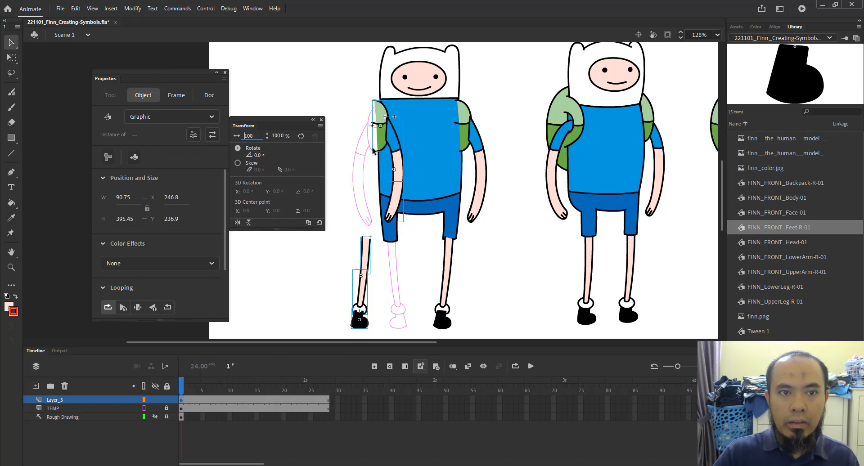
pyautogui.write('-100')
pyautogui.press('Return')
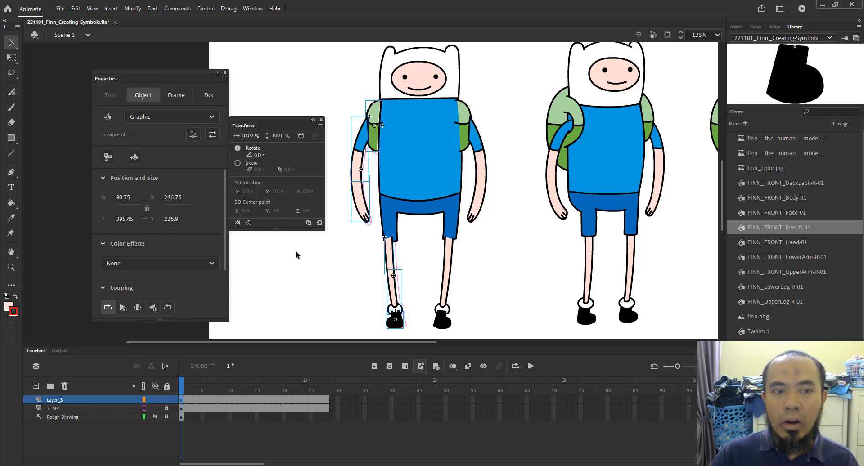
# Flip the duplicated parts horizontally and back again, and collapse the Transform settings
pyautogui.click(238, 223)
pyautogui.click(238, 223)
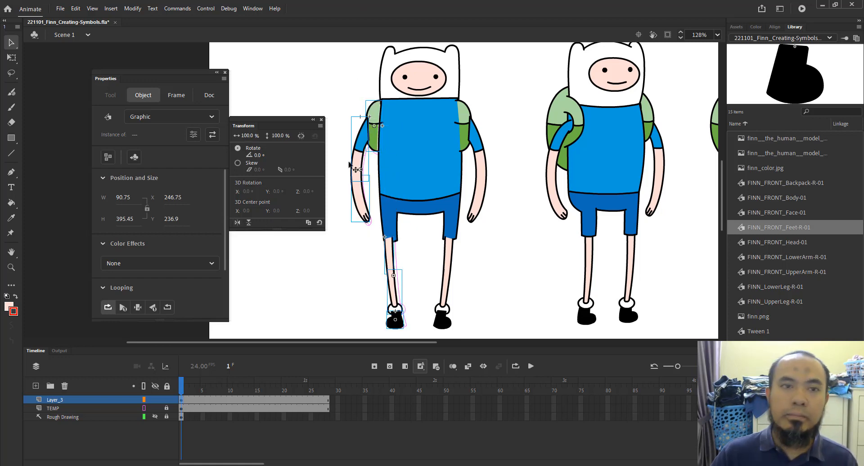
pyautogui.click(312, 120)
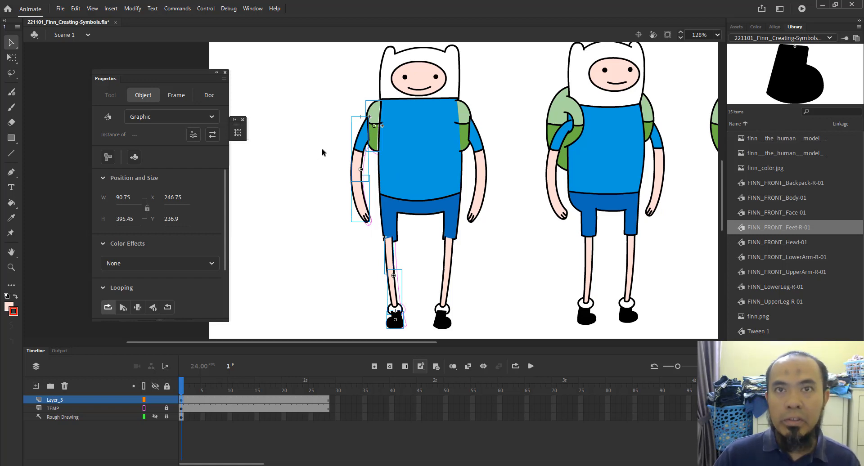
pyautogui.rightClick(364, 151)
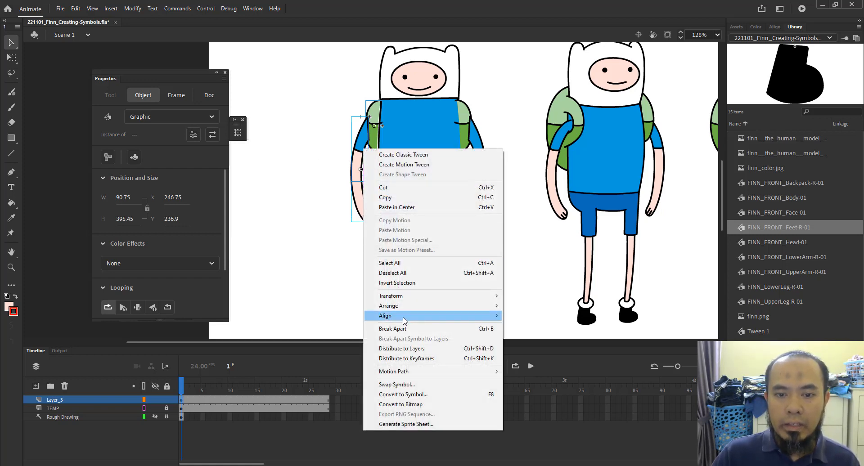
pyautogui.moveTo(426, 296)
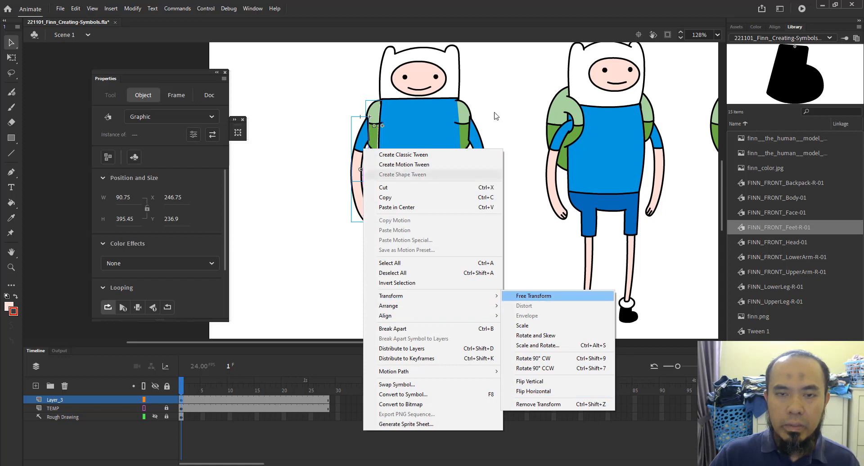
pyautogui.click(526, 91)
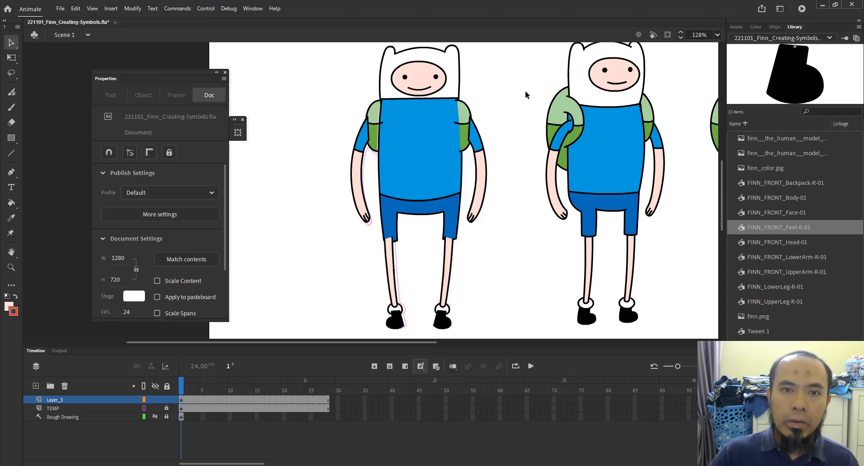
# Nudge the mirrored backpack, arm, leg and foot symbols toward the body to X 252.25, closing the gap beside the shirt
pyautogui.moveTo(336, 95); pyautogui.dragTo(382, 181)
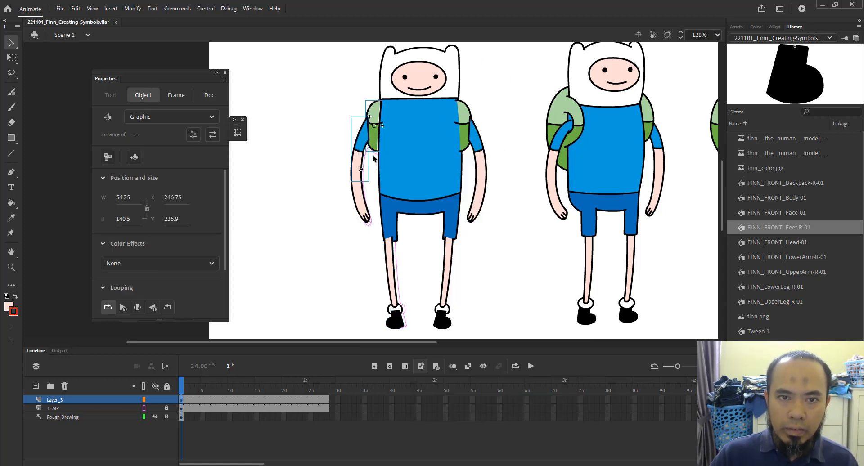
pyautogui.keyDown('shift'); pyautogui.click(365, 208); pyautogui.keyUp('shift')
pyautogui.moveTo(378, 260); pyautogui.dragTo(415, 327)
pyautogui.press('z')
pyautogui.moveTo(340, 119); pyautogui.dragTo(411, 179)
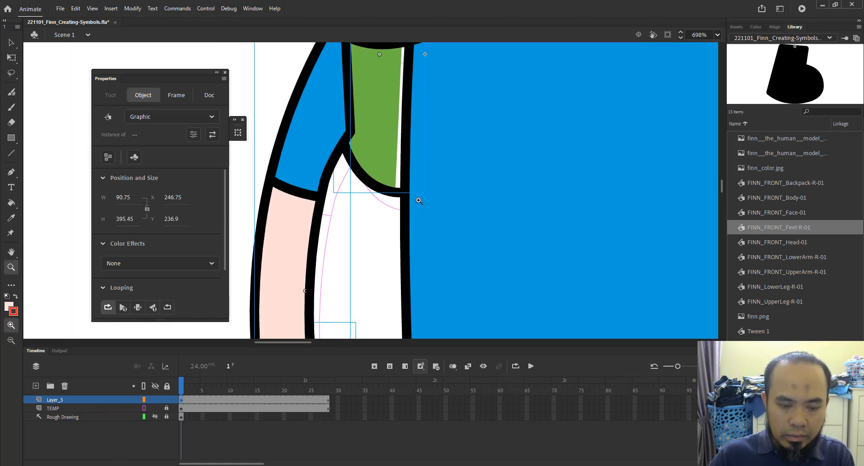
pyautogui.keyDown('alt'); pyautogui.click(404, 172); pyautogui.keyUp('alt')
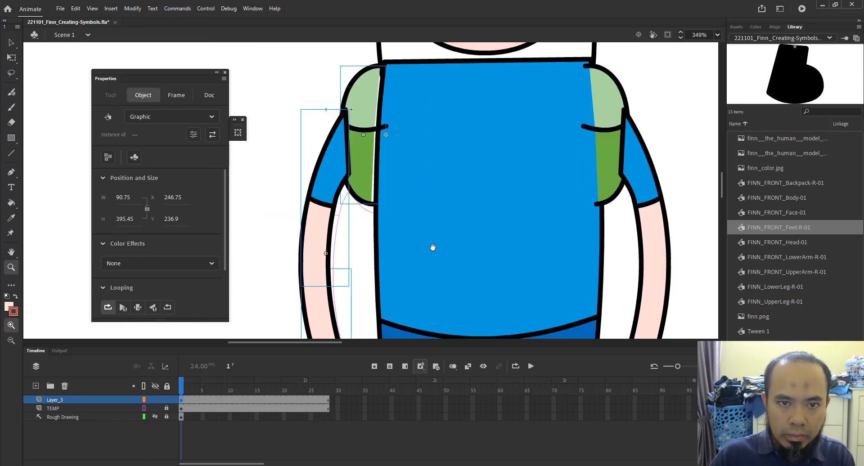
pyautogui.moveTo(433, 248); pyautogui.dragTo(412, 95)
pyautogui.keyDown('alt'); pyautogui.click(420, 171); pyautogui.keyUp('alt')
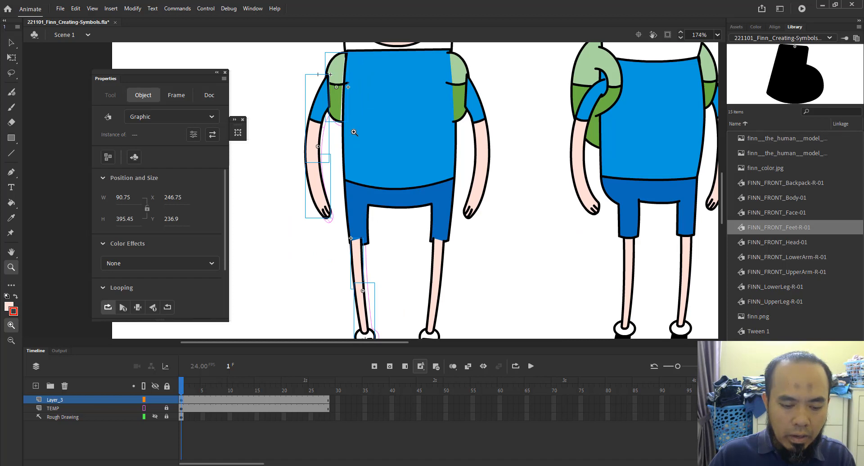
pyautogui.press('v')
pyautogui.press('Right')
pyautogui.press('Right')
pyautogui.press('Right')
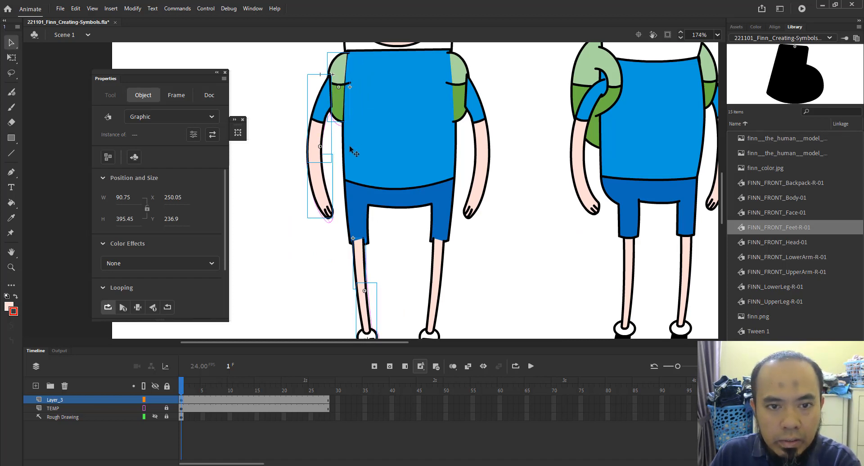
pyautogui.press('Right')
pyautogui.press('Right')
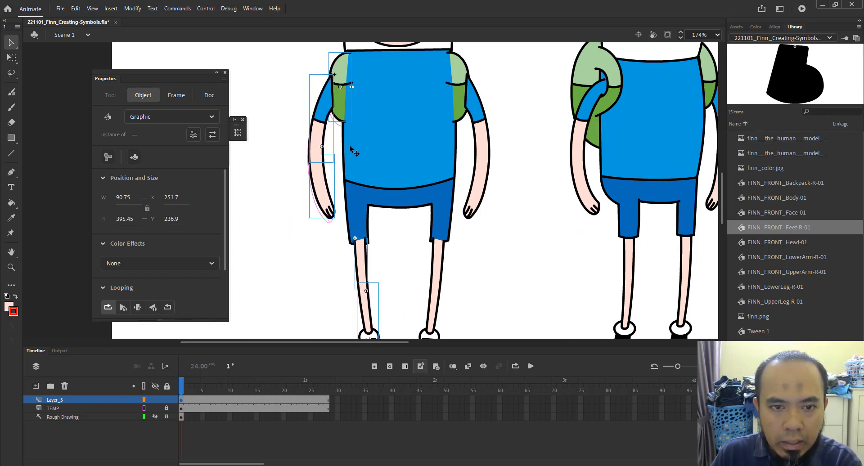
pyautogui.press('Right')
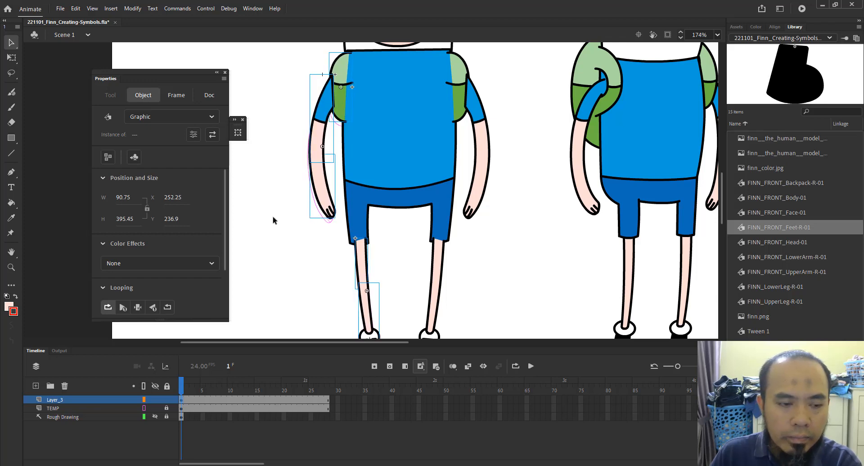
# Show Layer_3 as outlines to compare the mirrored arm and backpack with the TEMP outlines, and restore the filled display
pyautogui.click(144, 400)
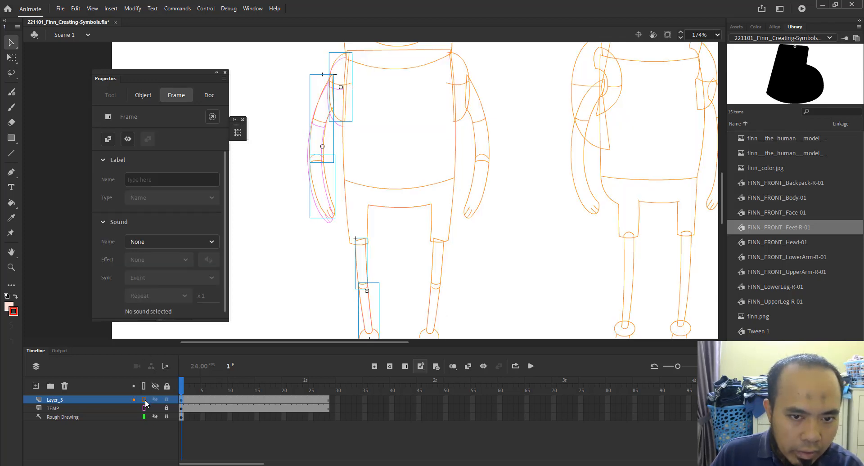
pyautogui.click(324, 86)
pyautogui.press('z')
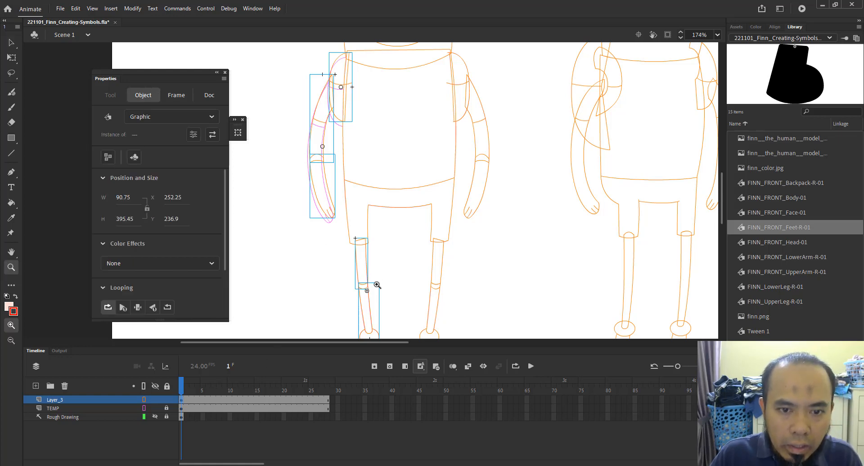
pyautogui.moveTo(332, 218); pyautogui.dragTo(406, 311)
pyautogui.moveTo(368, 96); pyautogui.dragTo(426, 276)
pyautogui.moveTo(378, 146); pyautogui.dragTo(367, 208)
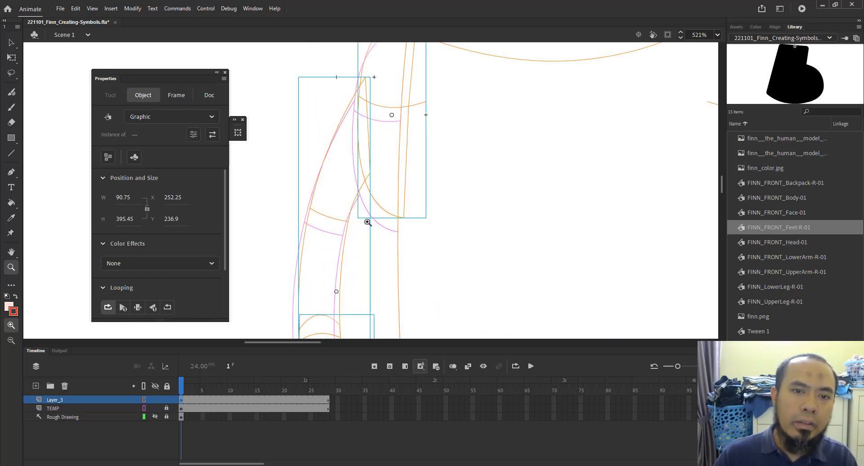
pyautogui.keyDown('alt'); pyautogui.click(366, 238); pyautogui.keyUp('alt')
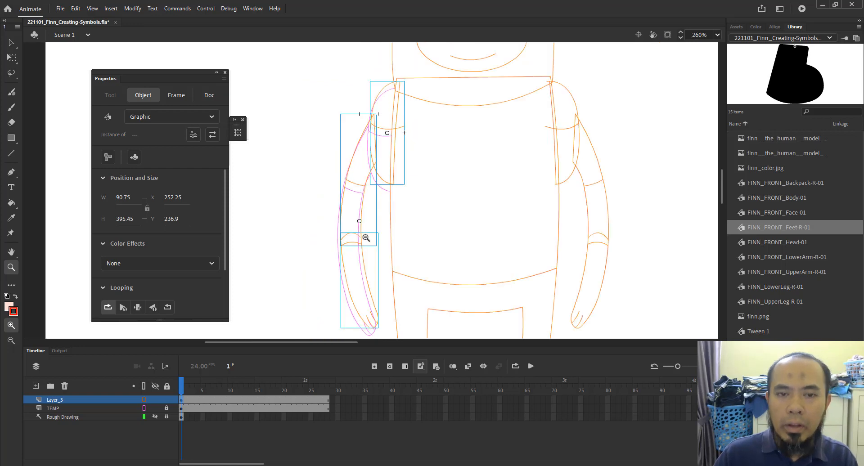
pyautogui.click(143, 400)
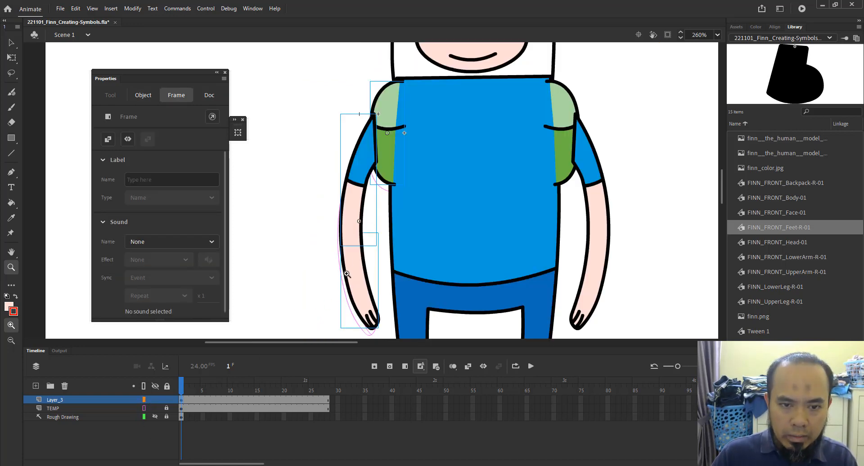
pyautogui.press('v')
pyautogui.click(303, 286)
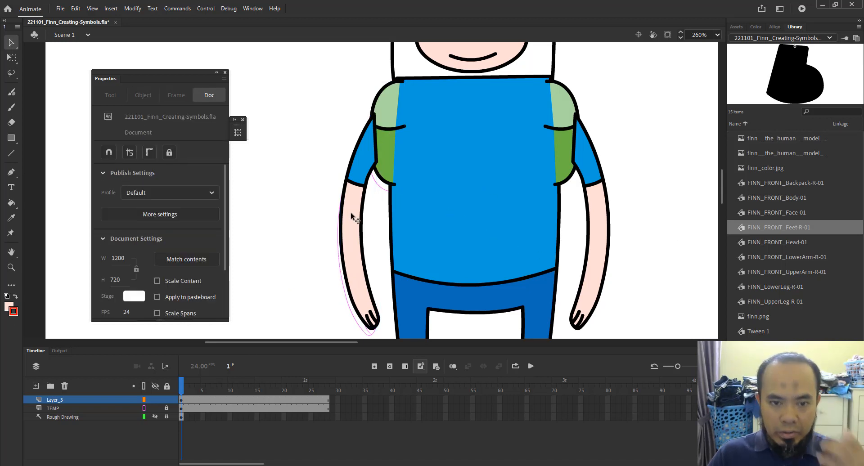
# Show the Rough Drawing layer to compare the mirrored hand with the original sketch, and hide that layer again
pyautogui.click(154, 417)
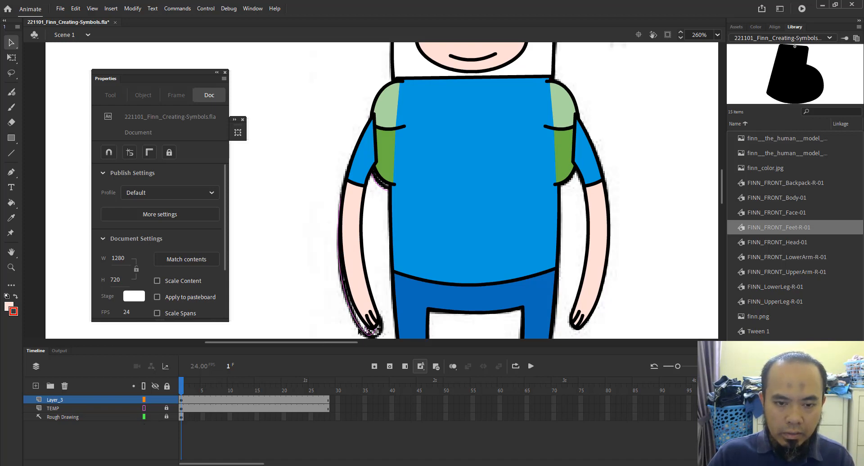
pyautogui.moveTo(371, 199); pyautogui.dragTo(362, 126)
pyautogui.press('z')
pyautogui.moveTo(329, 219); pyautogui.dragTo(385, 267)
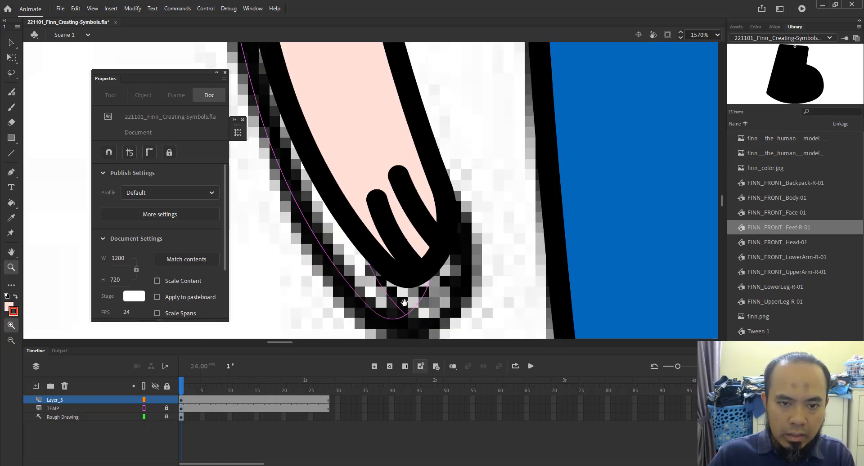
pyautogui.moveTo(403, 302); pyautogui.dragTo(399, 269)
pyautogui.press('v')
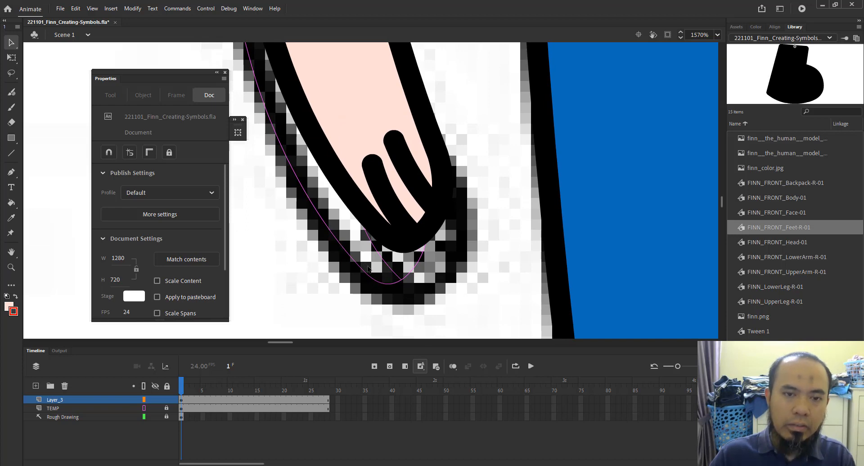
pyautogui.click(154, 417)
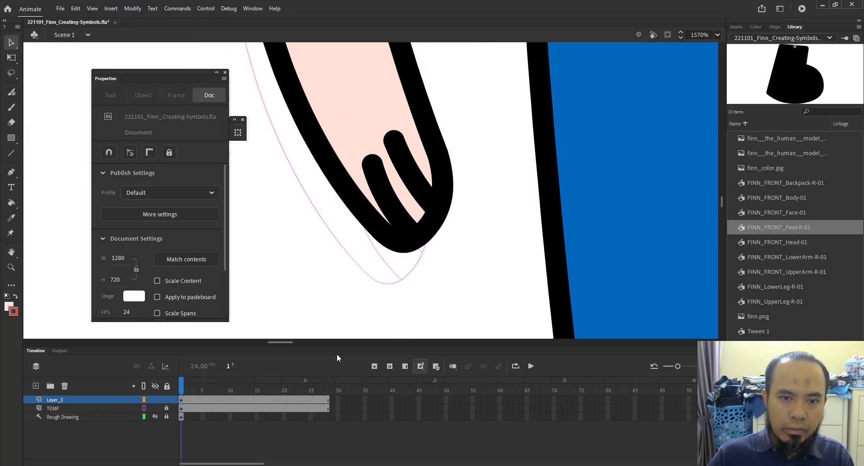
# Hide the TEMP outline layer so only the coloured Finn artwork remains on the stage
pyautogui.click(155, 408)
pyautogui.press('z')
pyautogui.keyDown('alt'); pyautogui.click(436, 179); pyautogui.keyUp('alt')
pyautogui.keyDown('alt'); pyautogui.click(435, 179); pyautogui.keyUp('alt')
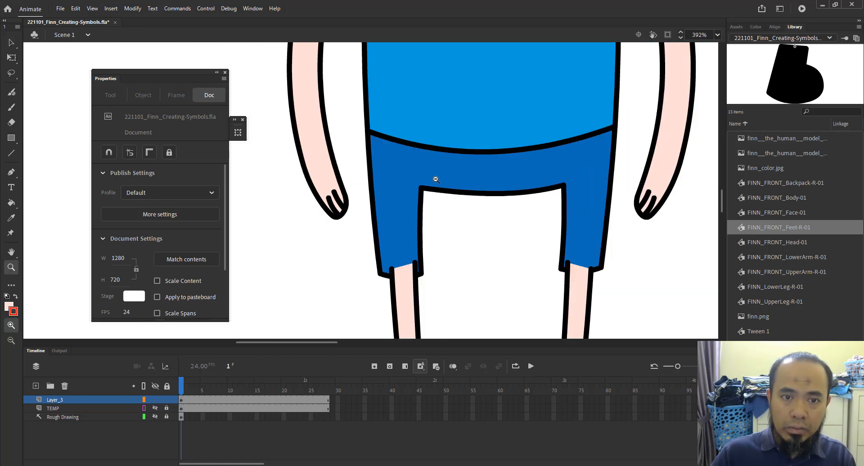
pyautogui.keyDown('alt'); pyautogui.click(436, 179); pyautogui.keyUp('alt')
pyautogui.keyDown('alt'); pyautogui.click(438, 178); pyautogui.keyUp('alt')
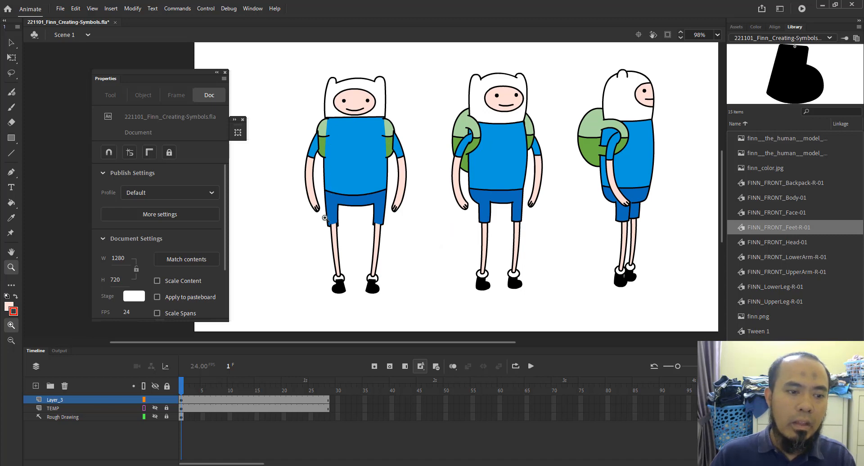
# Bring the front-view head and face symbols to the front, above the body
pyautogui.moveTo(279, 42); pyautogui.dragTo(433, 300)
pyautogui.press('v')
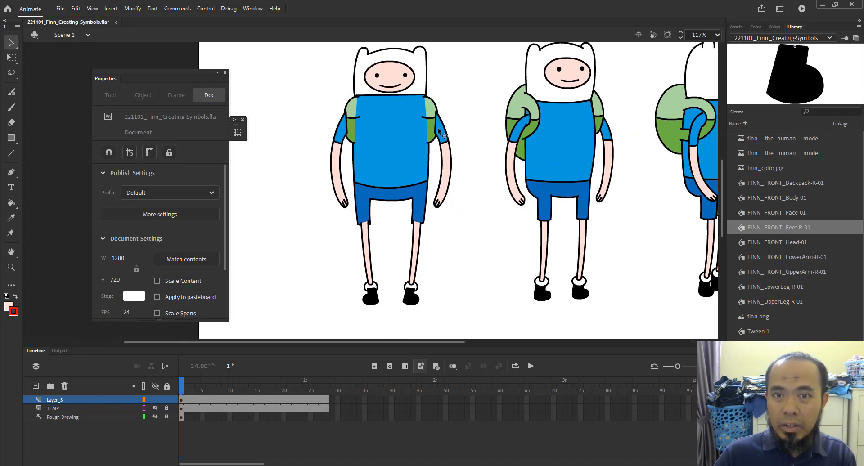
pyautogui.scroll(2, 443, 99)
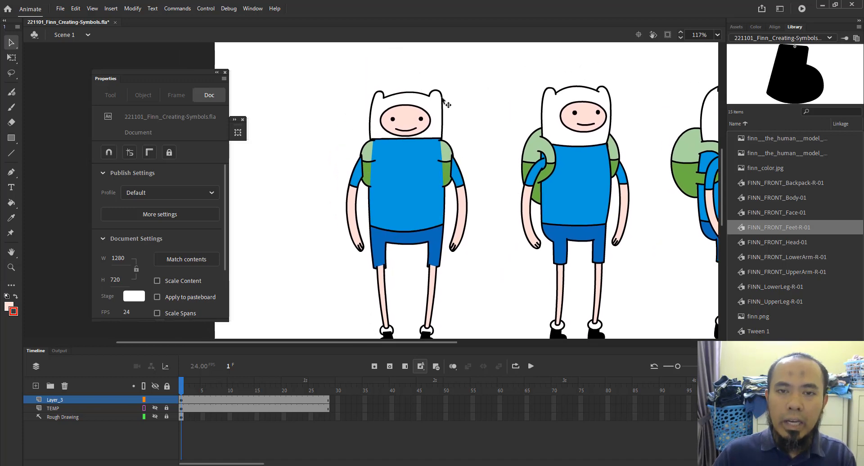
pyautogui.click(397, 128)
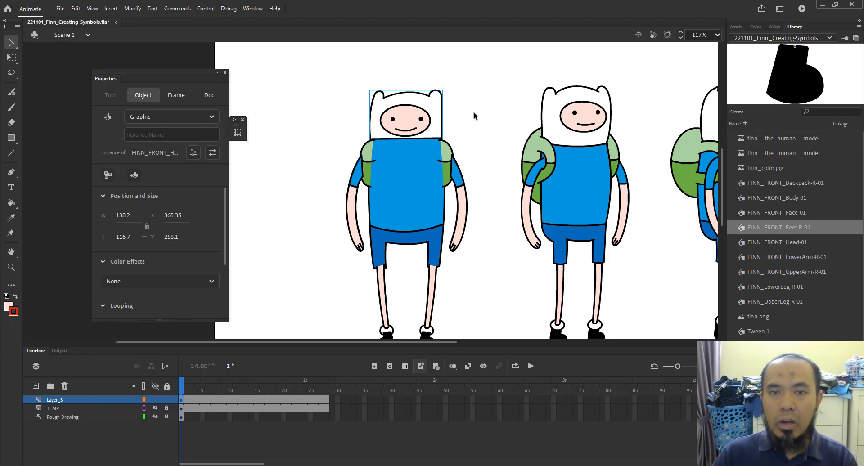
pyautogui.moveTo(466, 81); pyautogui.dragTo(411, 122)
pyautogui.rightClick(411, 120)
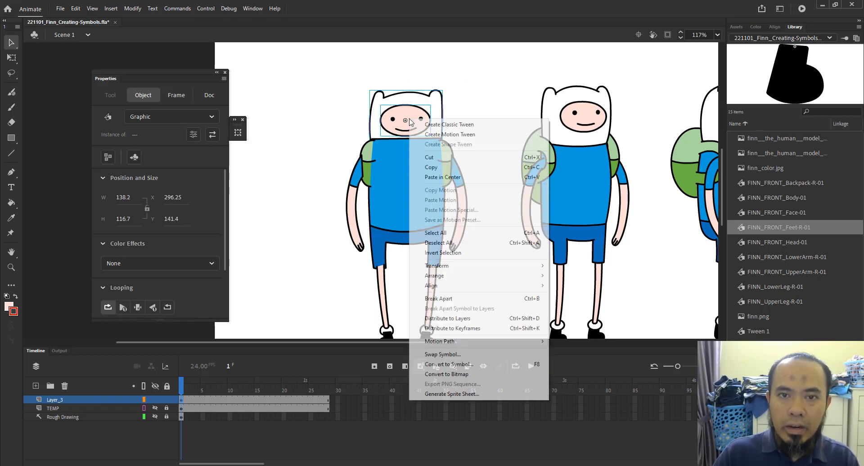
pyautogui.moveTo(463, 279)
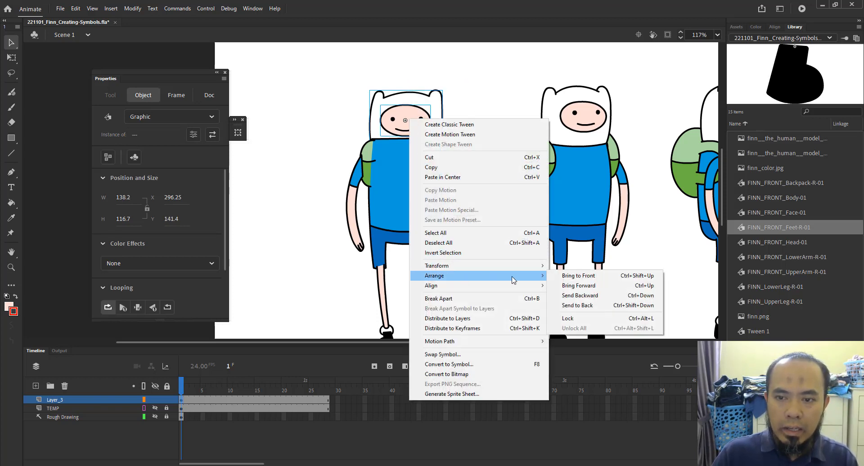
pyautogui.click(592, 279)
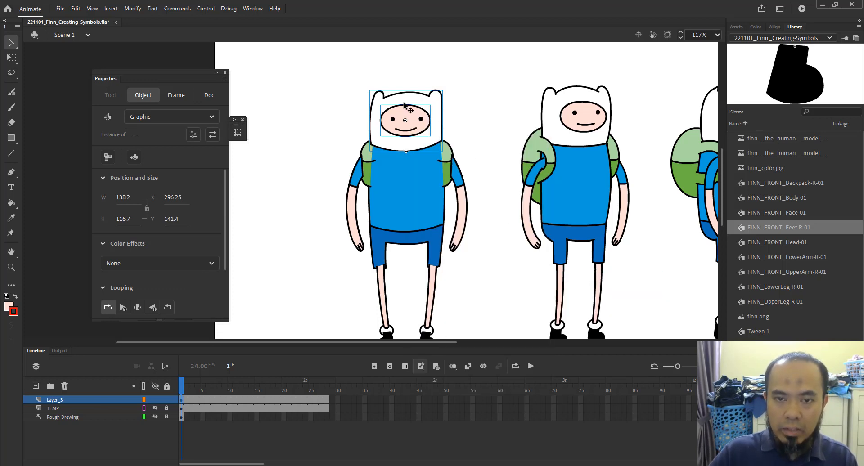
# Send the mirrored backpack half and its upper and lower arm symbols to the back, behind the front-view body
pyautogui.click(449, 158)
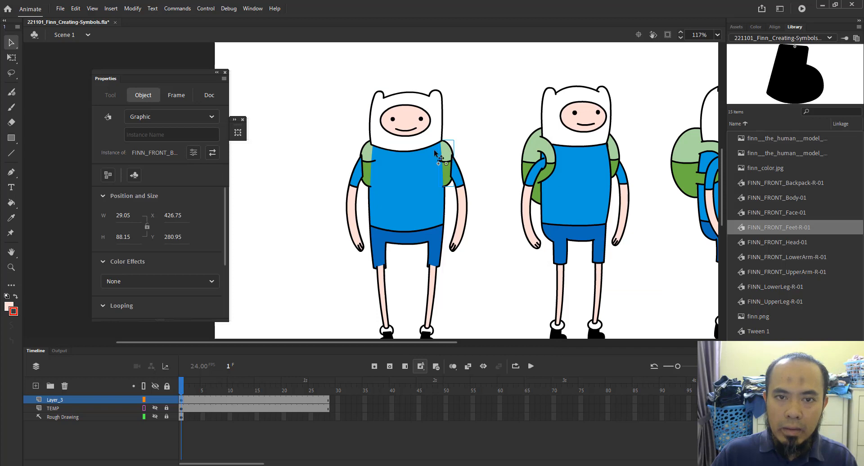
pyautogui.click(368, 155)
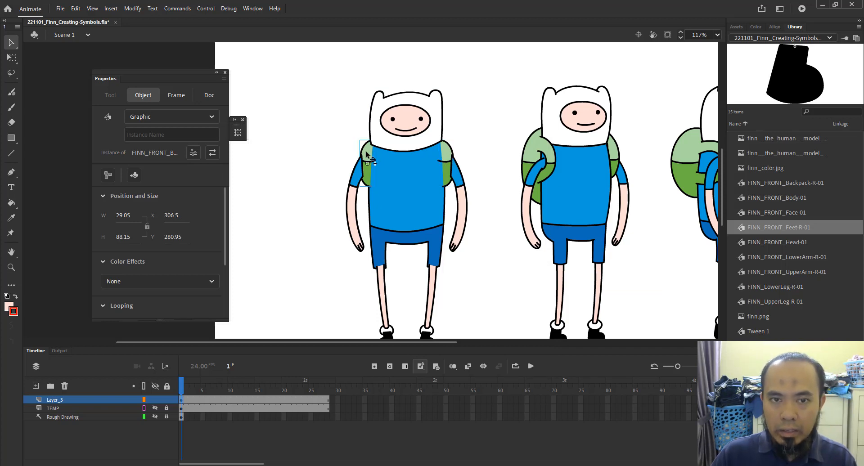
pyautogui.moveTo(329, 141); pyautogui.dragTo(364, 252)
pyautogui.rightClick(362, 164)
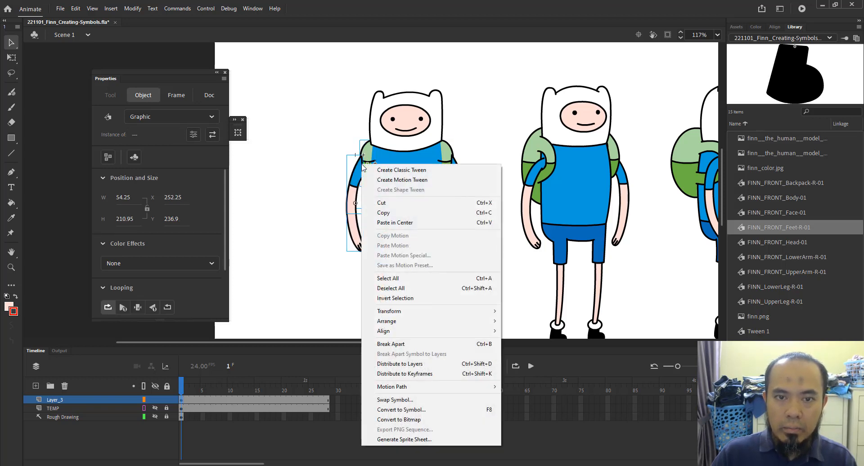
pyautogui.moveTo(431, 322)
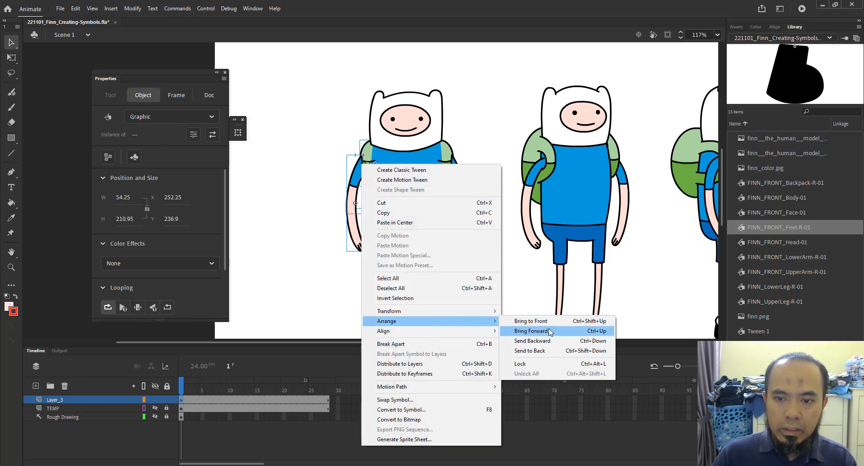
pyautogui.click(548, 351)
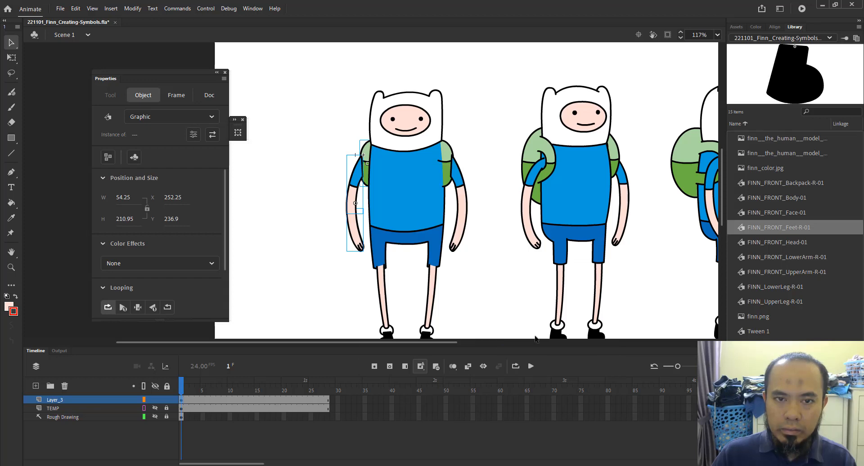
# Send only the mirrored upper and lower arm symbols to the back, behind the backpack half
pyautogui.moveTo(317, 148); pyautogui.dragTo(365, 252)
pyautogui.rightClick(350, 181)
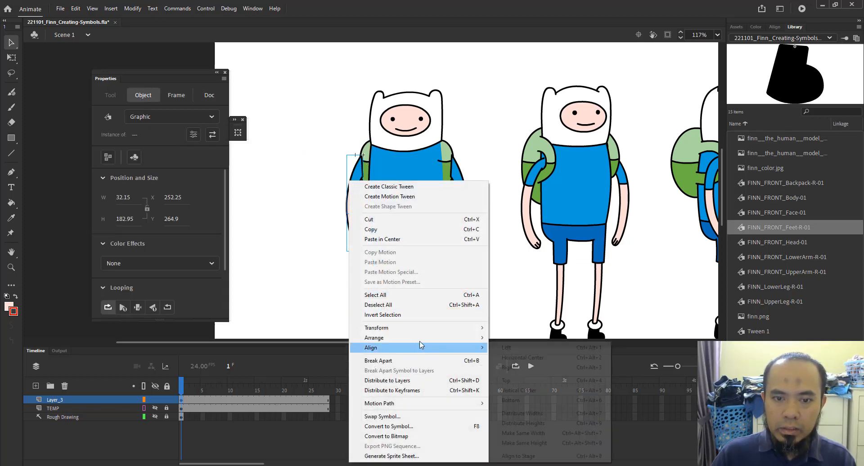
pyautogui.moveTo(427, 340)
pyautogui.click(536, 368)
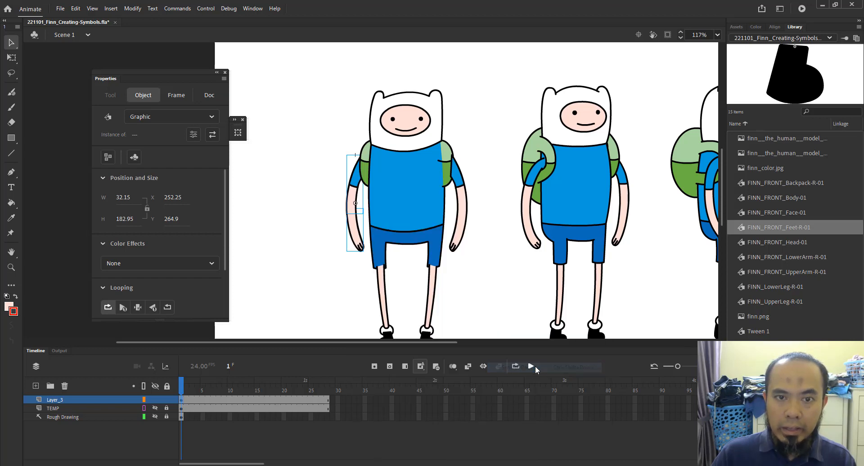
# Send the original backpack half and arm symbols on the opposite side of the front-view body to the back
pyautogui.moveTo(451, 133); pyautogui.dragTo(492, 239)
pyautogui.rightClick(458, 176)
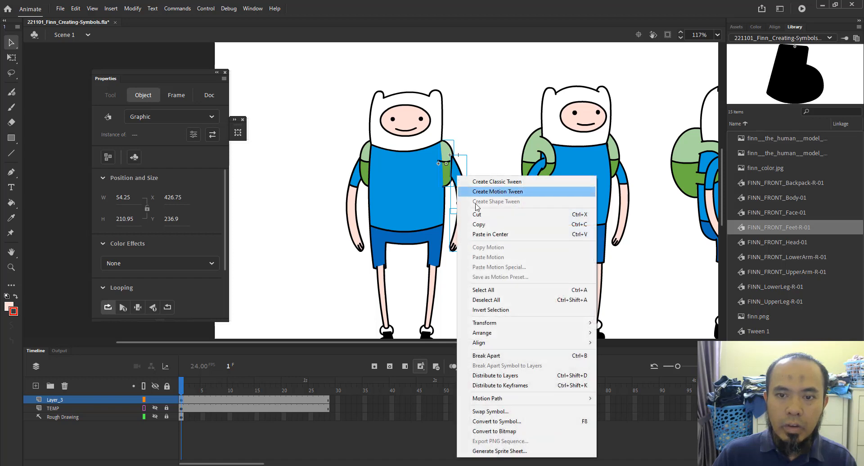
pyautogui.moveTo(517, 334)
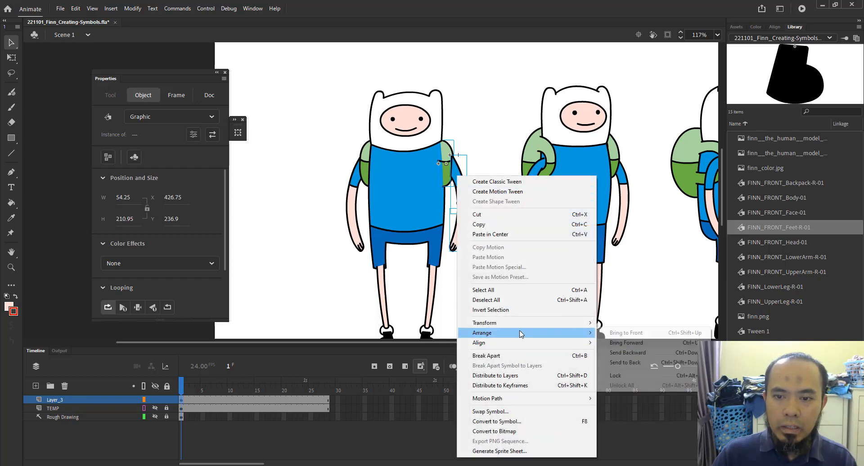
pyautogui.click(623, 363)
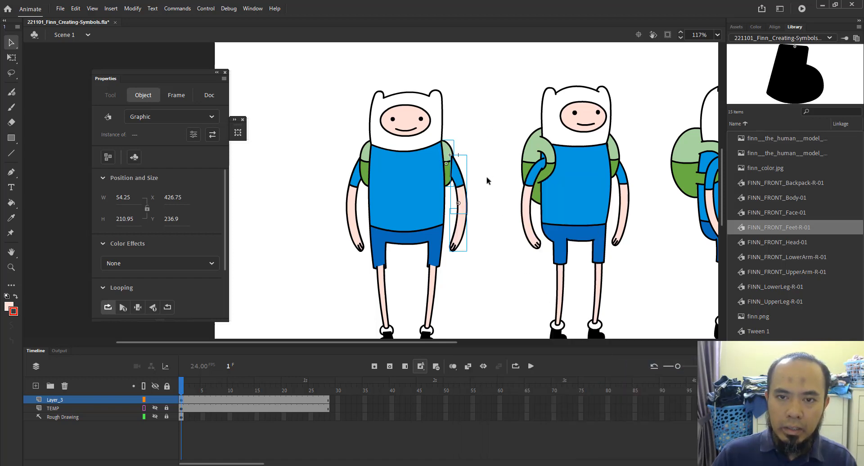
# Send only the original upper and lower arm symbols to the back, behind their adjacent backpack half
pyautogui.moveTo(492, 185); pyautogui.dragTo(458, 247)
pyautogui.rightClick(464, 214)
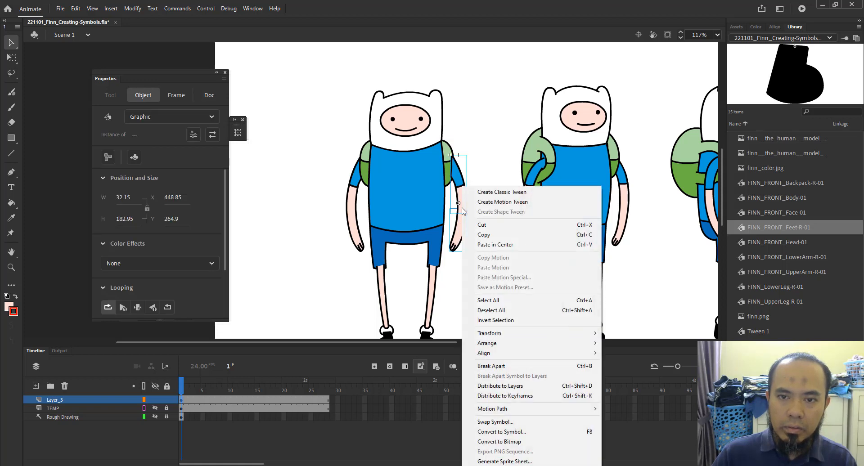
pyautogui.moveTo(558, 343)
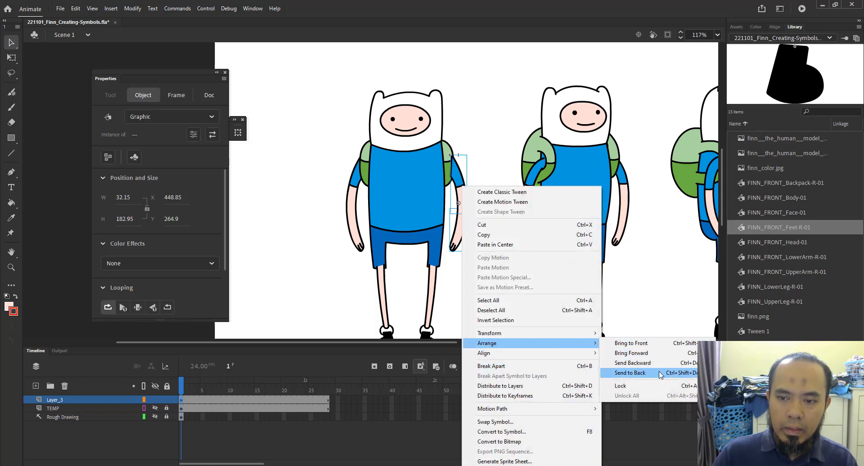
pyautogui.click(660, 373)
pyautogui.click(508, 276)
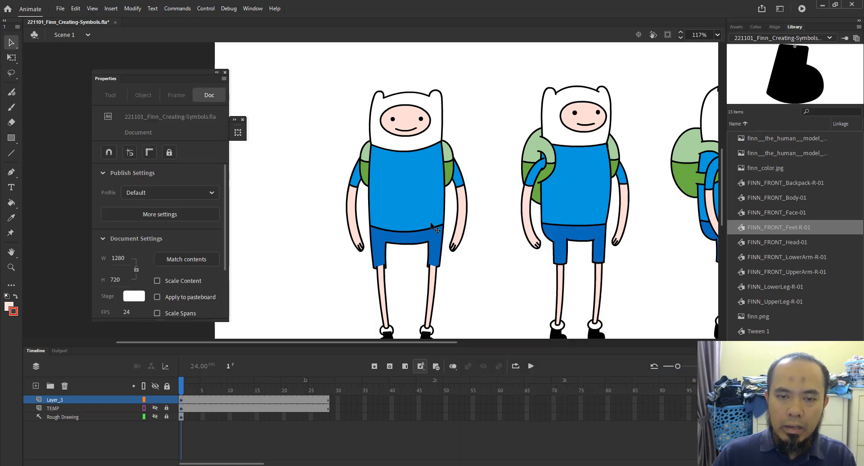
# Send the front view's upper leg, lower leg and foot symbols on both sides to the back, behind the shorts
pyautogui.moveTo(435, 228); pyautogui.dragTo(402, 91)
pyautogui.moveTo(319, 143); pyautogui.dragTo(459, 241)
pyautogui.rightClick(417, 144)
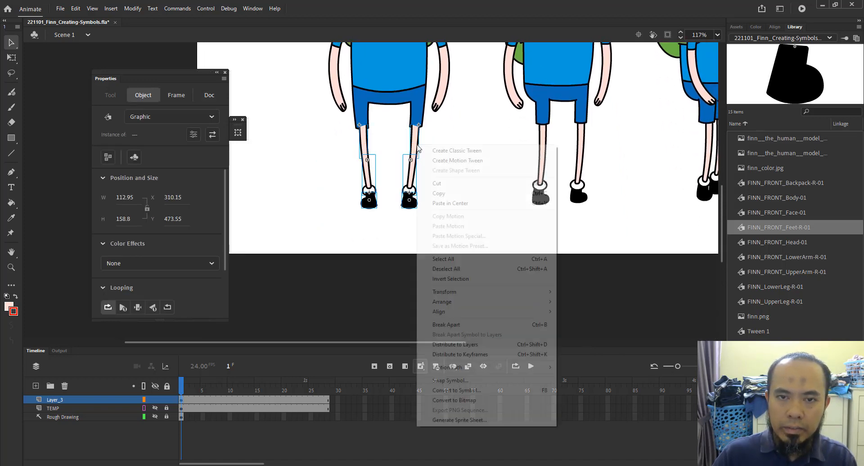
pyautogui.moveTo(473, 303)
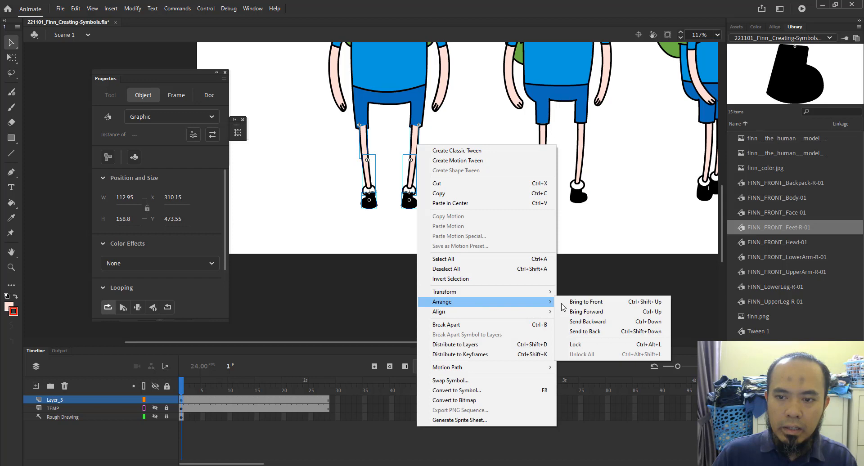
pyautogui.click(589, 333)
pyautogui.click(478, 210)
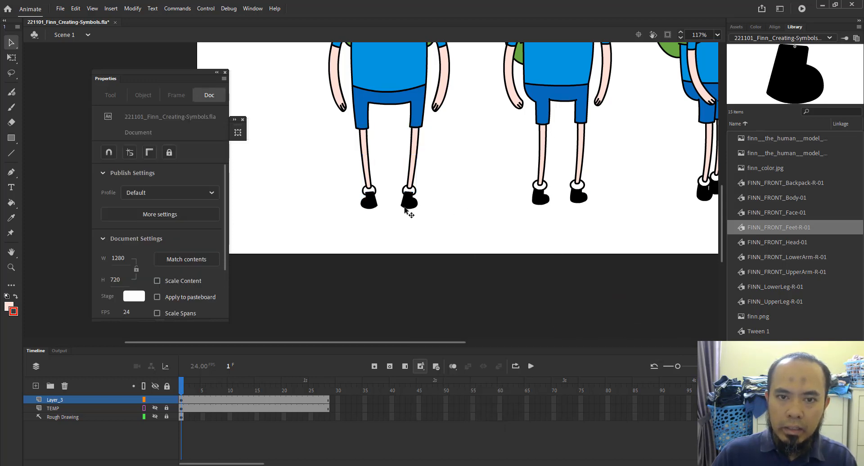
# Send only the two front-view foot symbols to the back, behind the lower legs' white socks
pyautogui.press('z')
pyautogui.moveTo(343, 164); pyautogui.dragTo(538, 236)
pyautogui.press('space')
pyautogui.press('v')
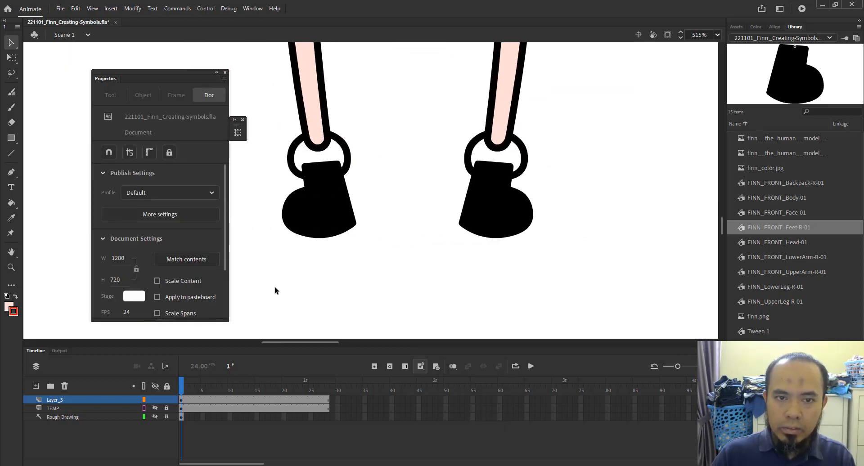
pyautogui.moveTo(276, 290); pyautogui.dragTo(563, 201)
pyautogui.rightClick(518, 186)
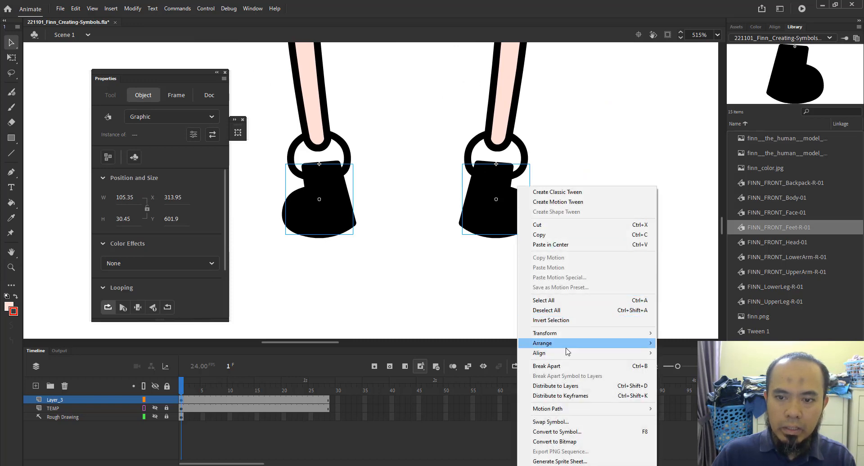
pyautogui.moveTo(569, 344)
pyautogui.click(696, 373)
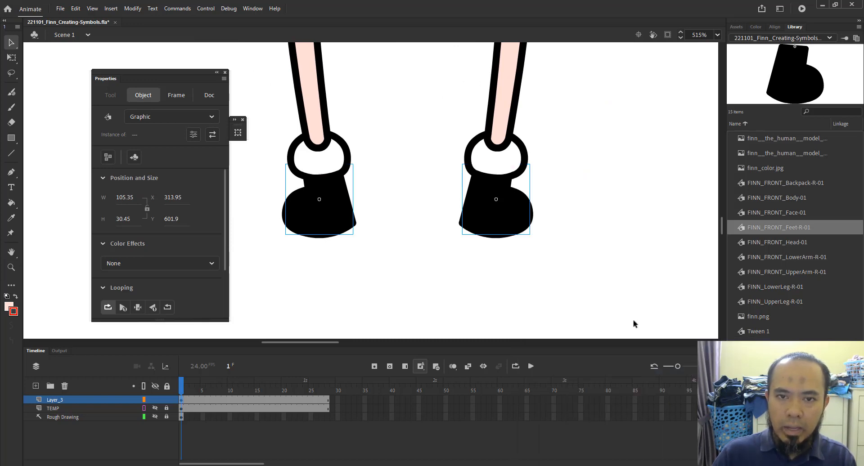
pyautogui.click(450, 272)
# Examine the assembled front view from head to feet, checking the stacking order against the neighbouring three-quarter view
pyautogui.press('z')
pyautogui.keyDown('alt'); pyautogui.click(397, 172); pyautogui.keyUp('alt')
pyautogui.keyDown('alt'); pyautogui.click(430, 175); pyautogui.keyUp('alt')
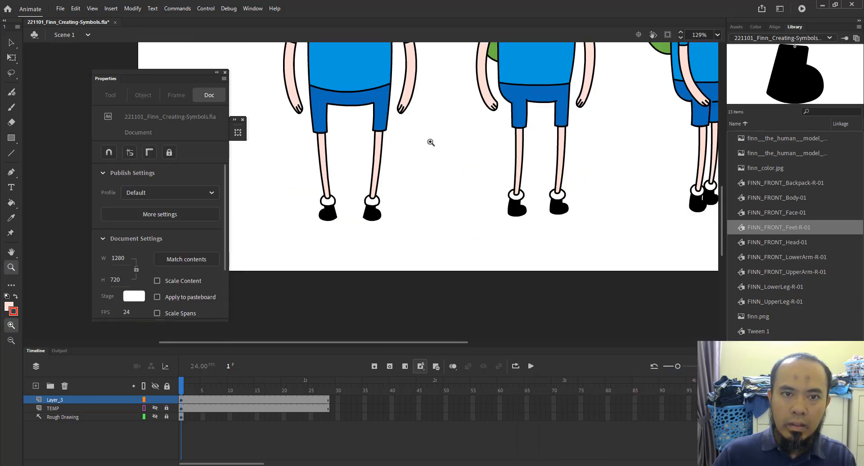
pyautogui.moveTo(431, 110); pyautogui.dragTo(482, 203)
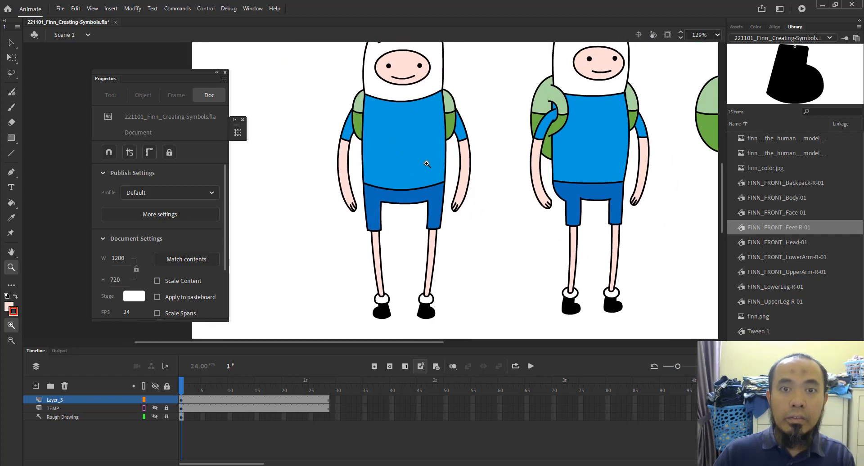
pyautogui.keyDown('alt'); pyautogui.click(422, 164); pyautogui.keyUp('alt')
pyautogui.moveTo(299, 106); pyautogui.dragTo(439, 269)
pyautogui.press('v')
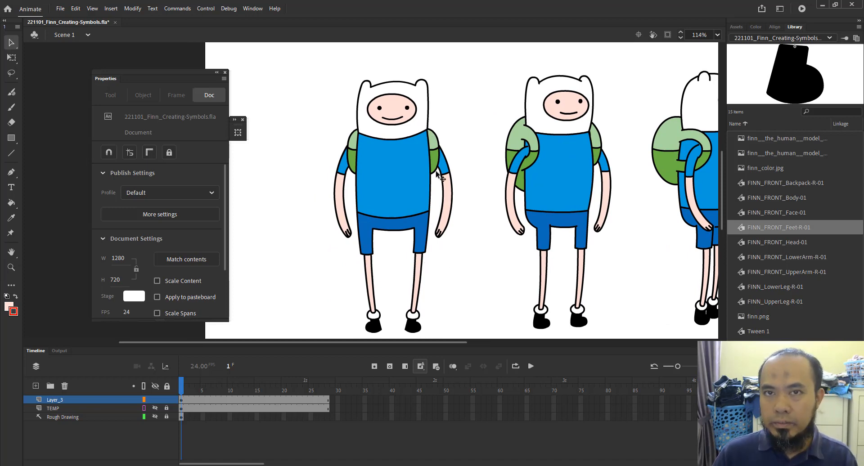
pyautogui.moveTo(423, 230); pyautogui.dragTo(423, 227)
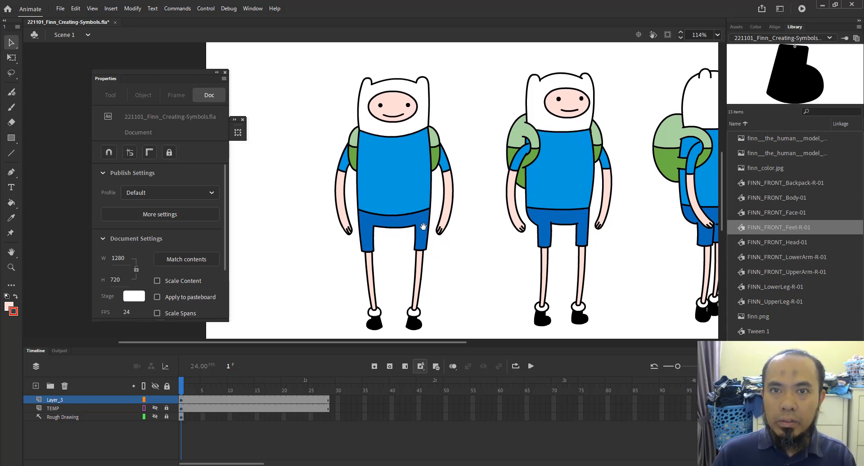
pyautogui.moveTo(423, 227); pyautogui.dragTo(428, 215)
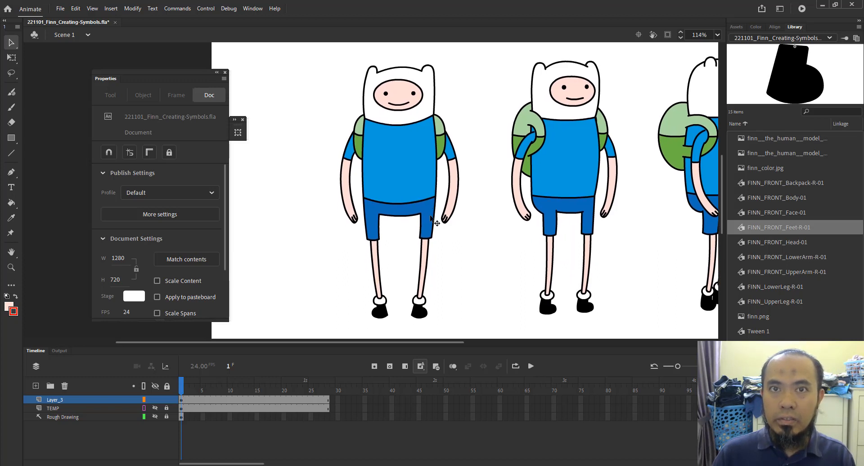